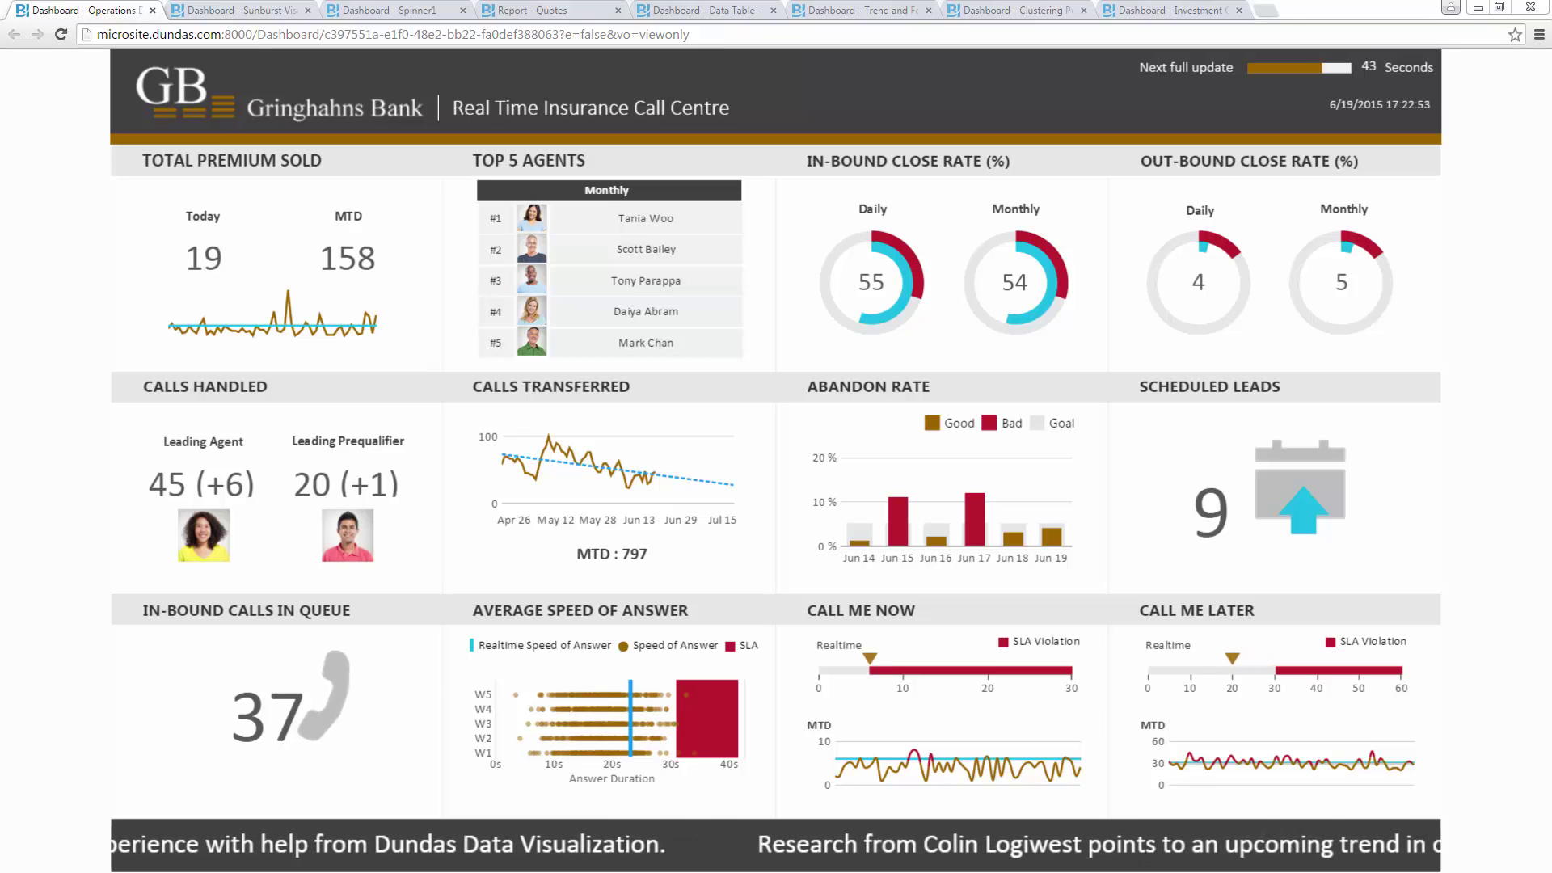
Step: Close the call centre dashboard, and in the smartphone OS sunburst drill into the iOS segment and back up
{"action": "key", "text": "ctrl+w"}
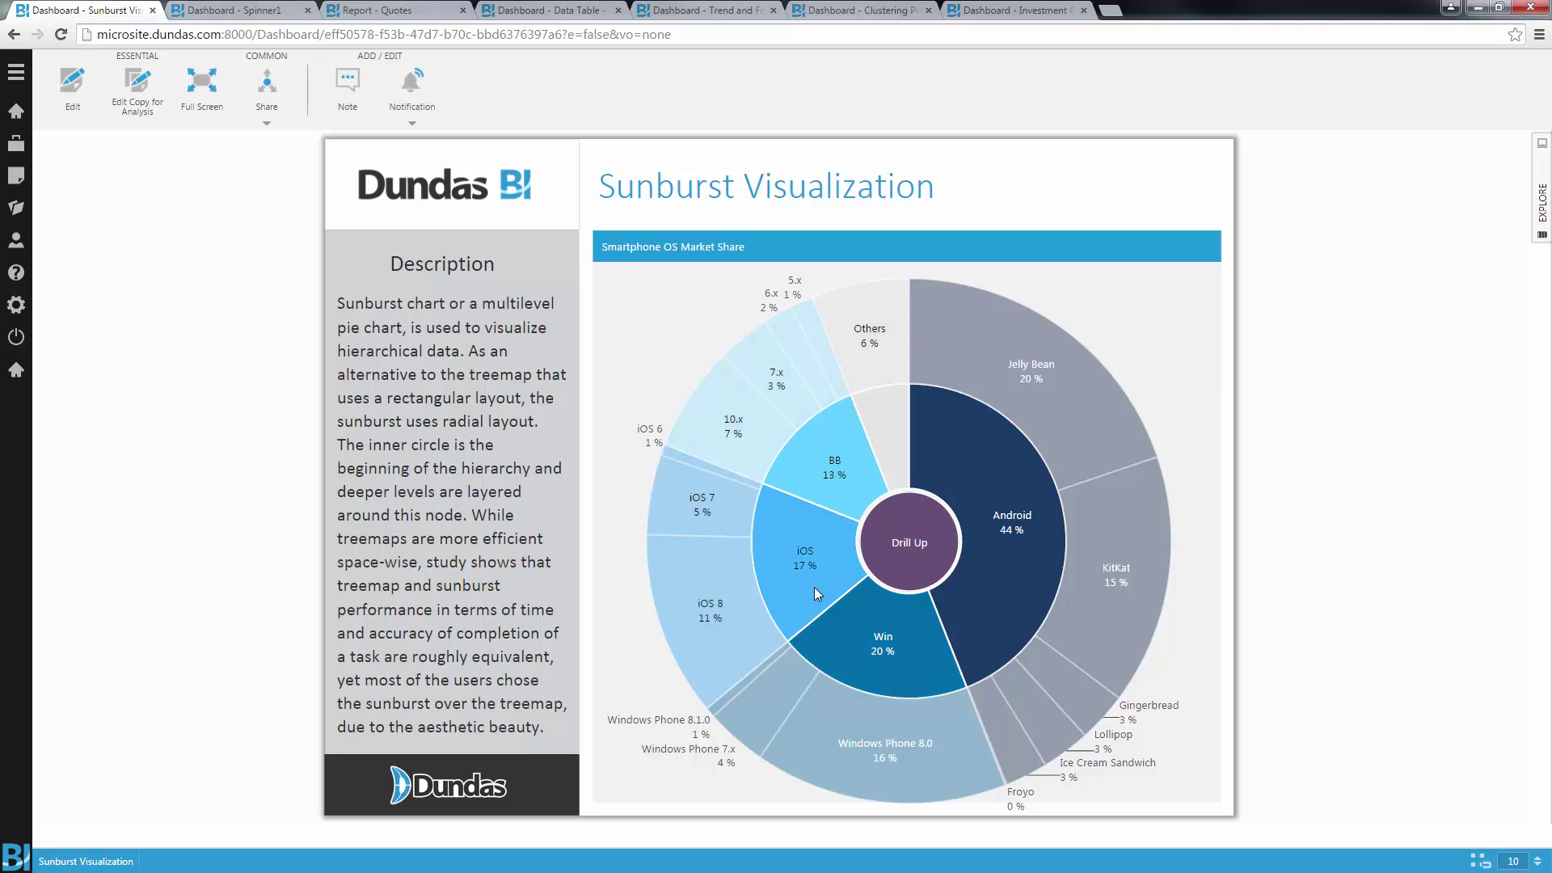
{"action": "left_click", "coordinate": [813, 587]}
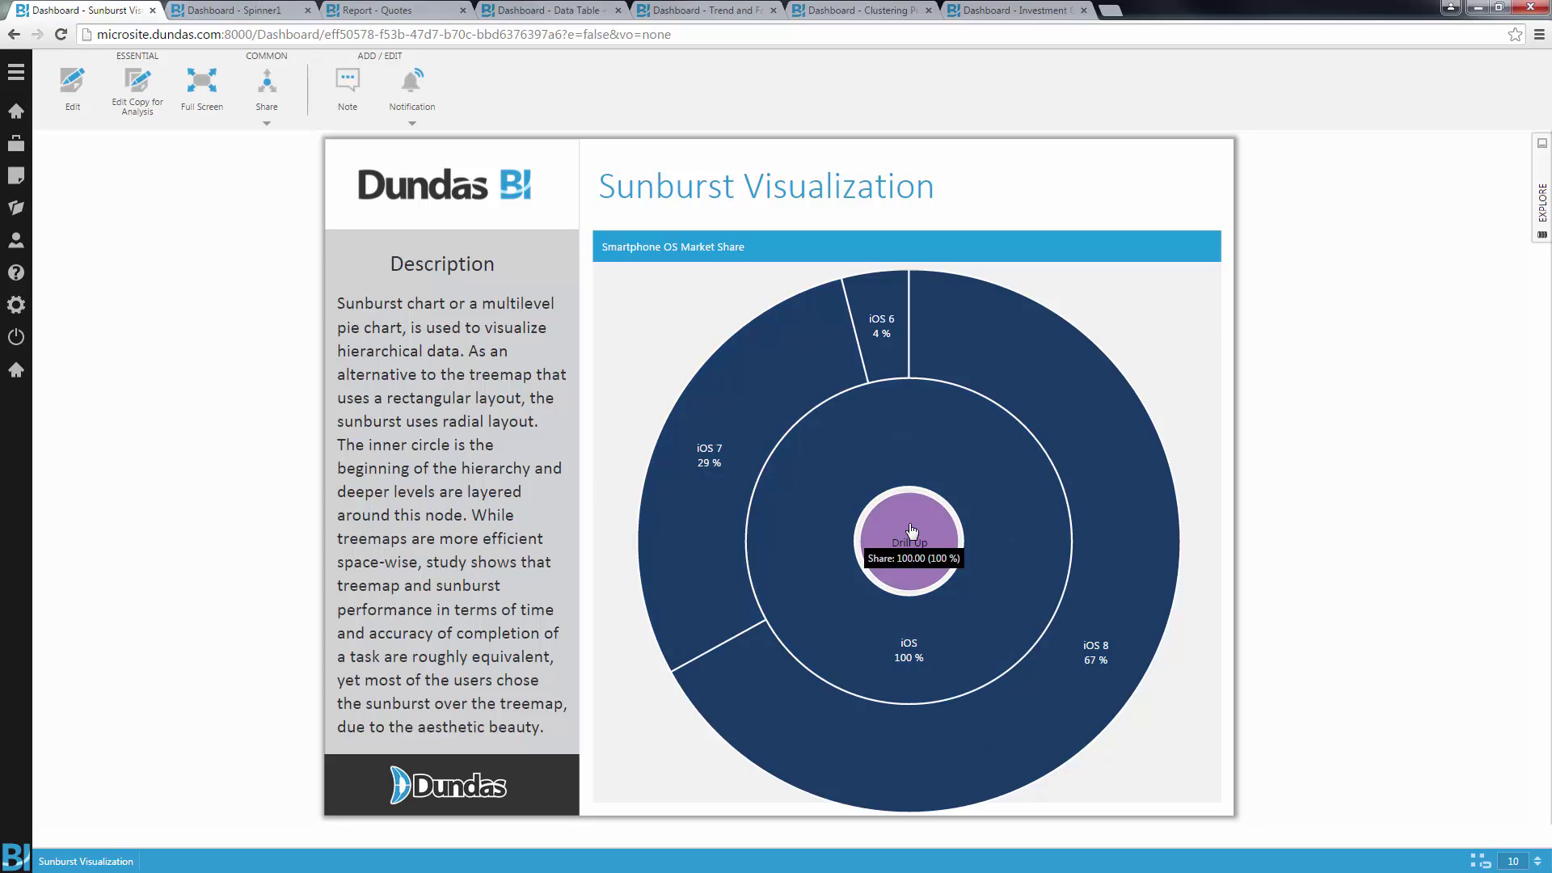
{"action": "left_click", "coordinate": [910, 530]}
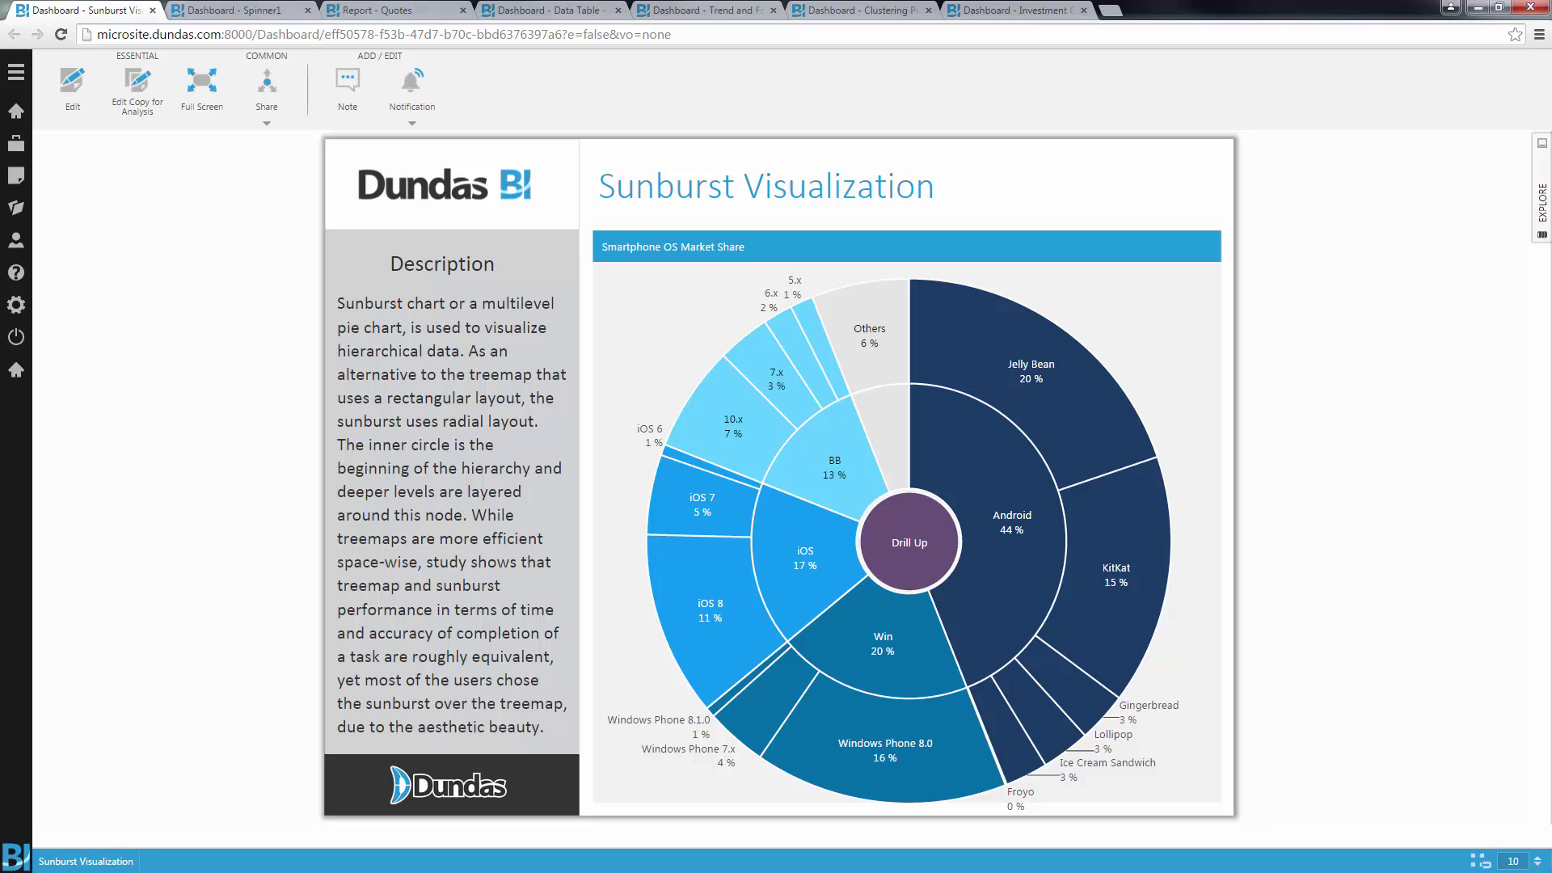
Step: Close the Sunburst Visualization dashboard, and open Rotating Sunburst in edit mode with the timer component's properties displayed
{"action": "left_click", "coordinate": [153, 10]}
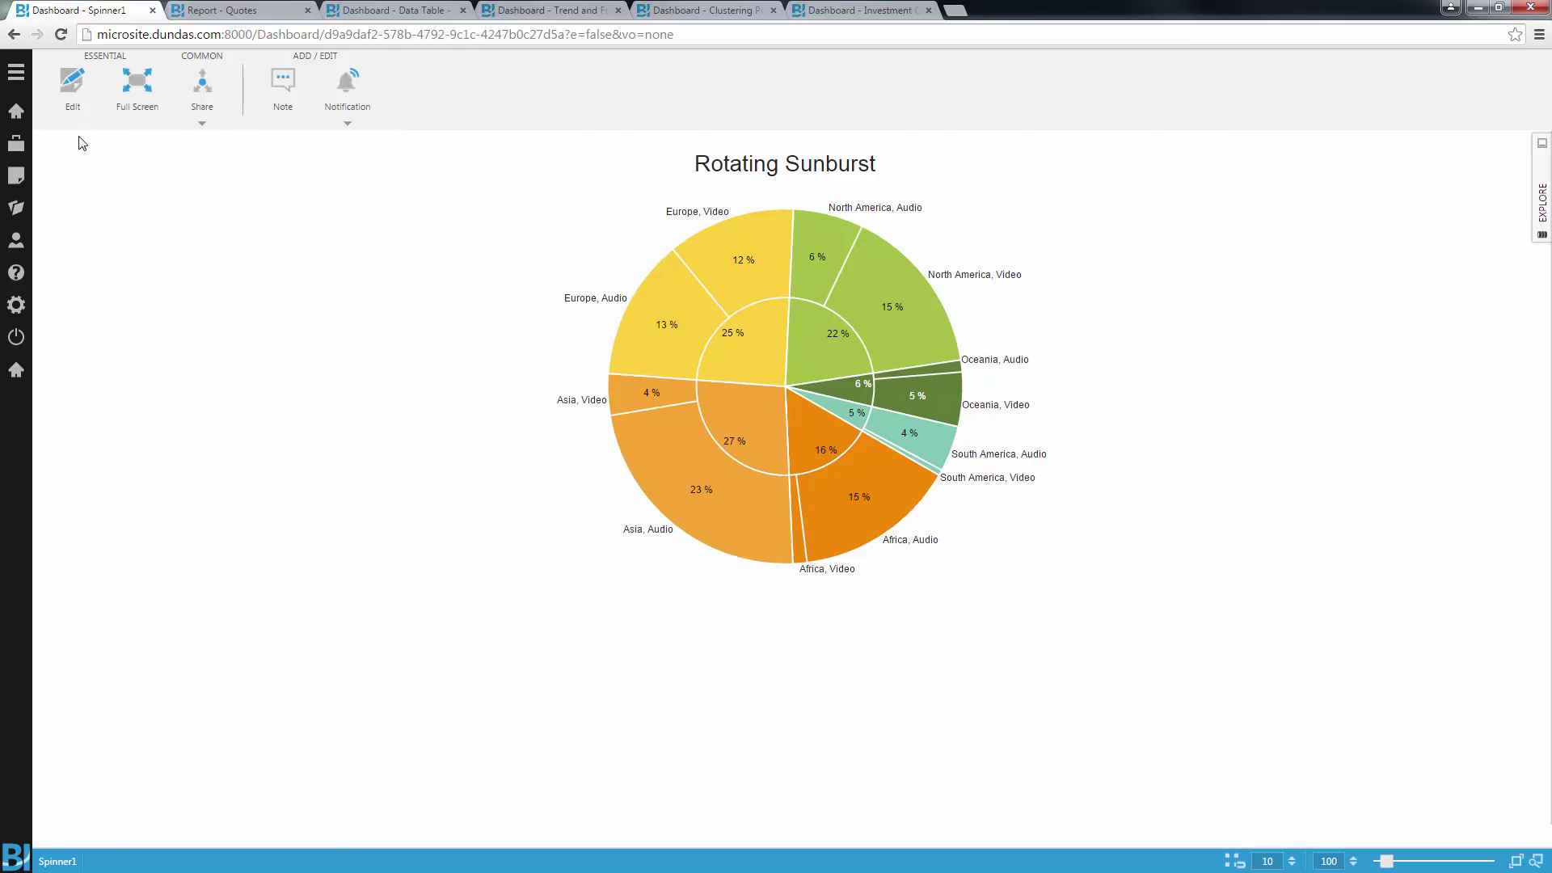
{"action": "left_click", "coordinate": [69, 93]}
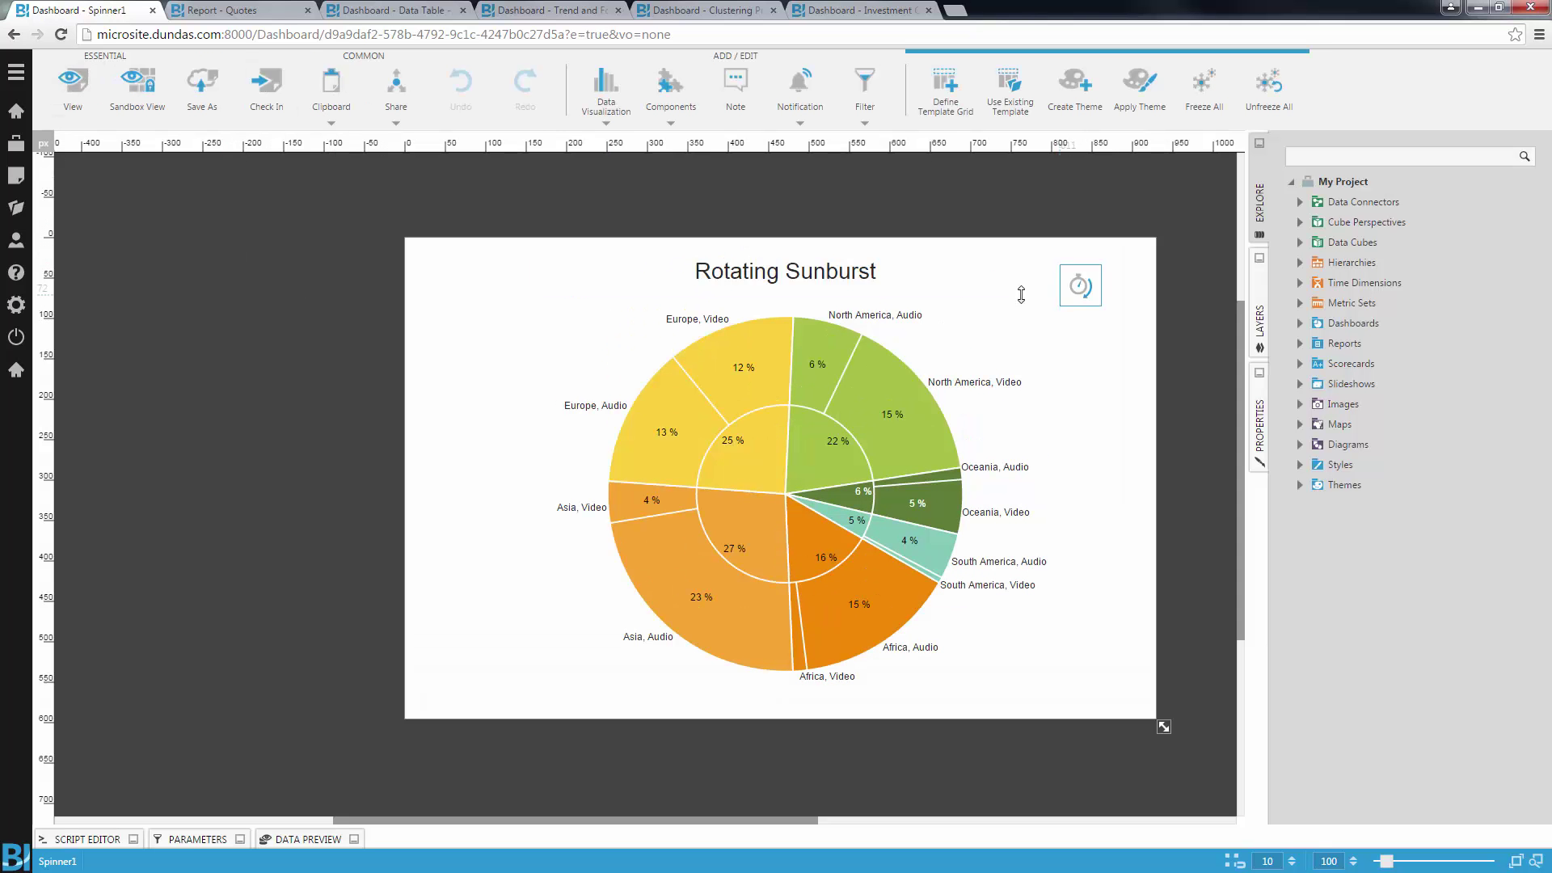
{"action": "left_click", "coordinate": [1080, 286]}
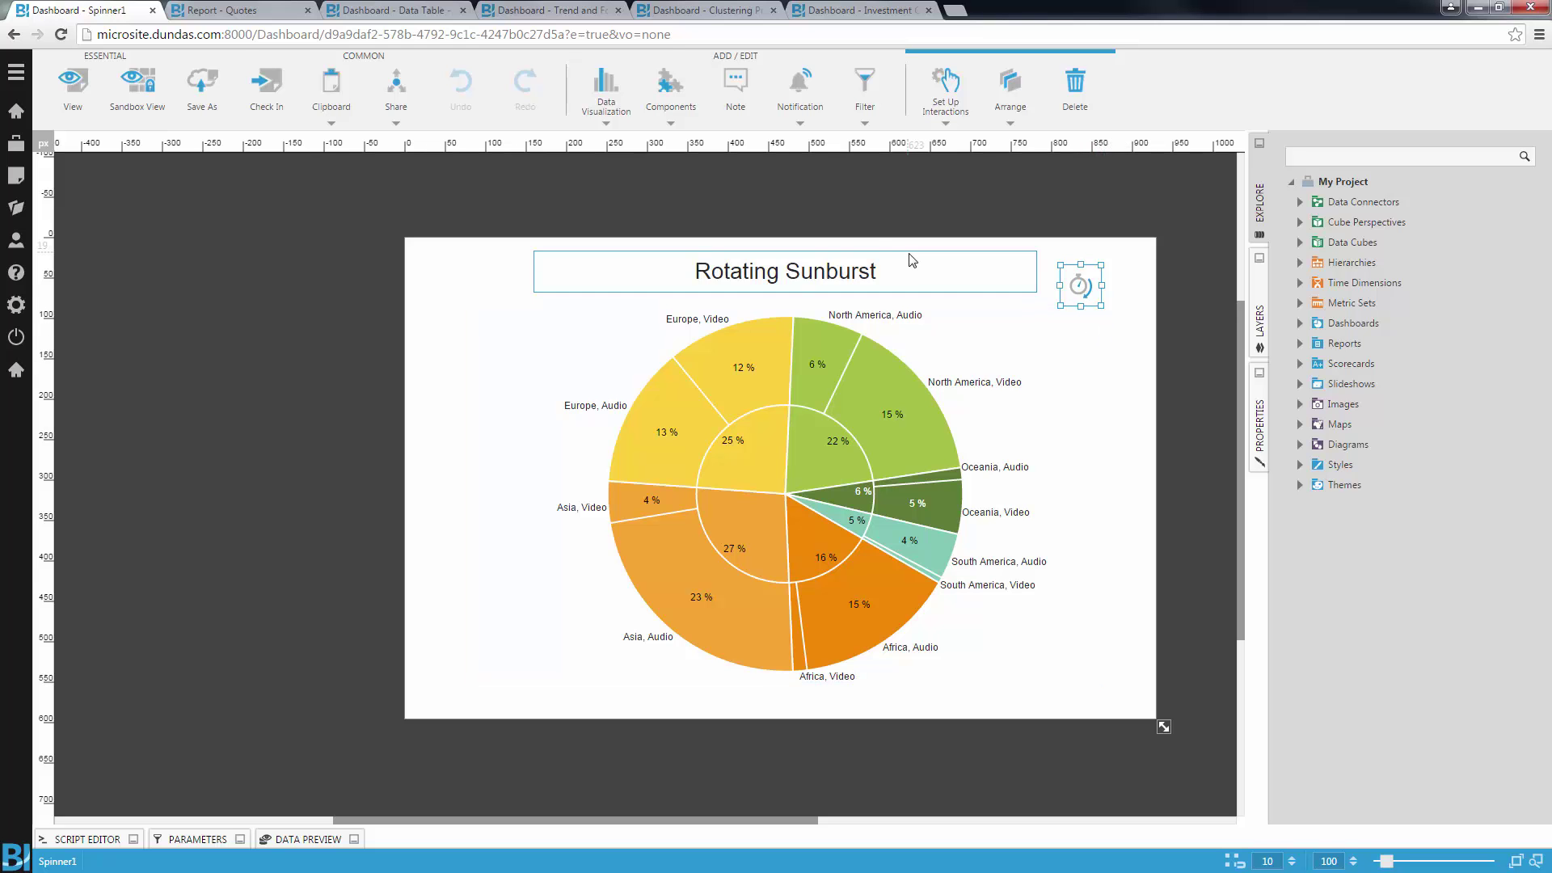
{"action": "left_click", "coordinate": [661, 91]}
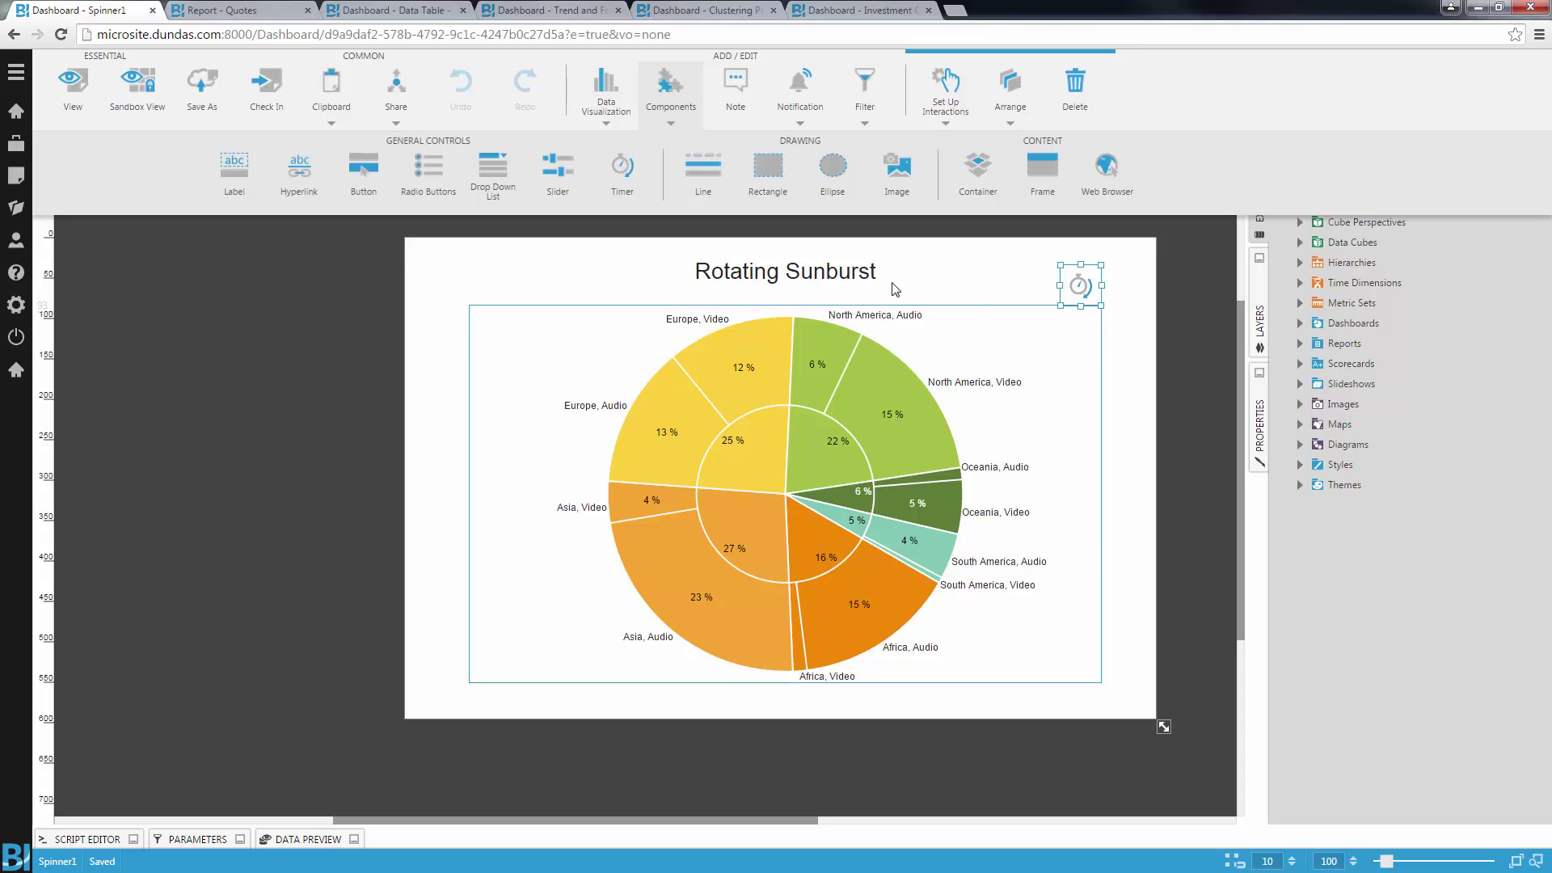
{"action": "left_click", "coordinate": [1255, 407]}
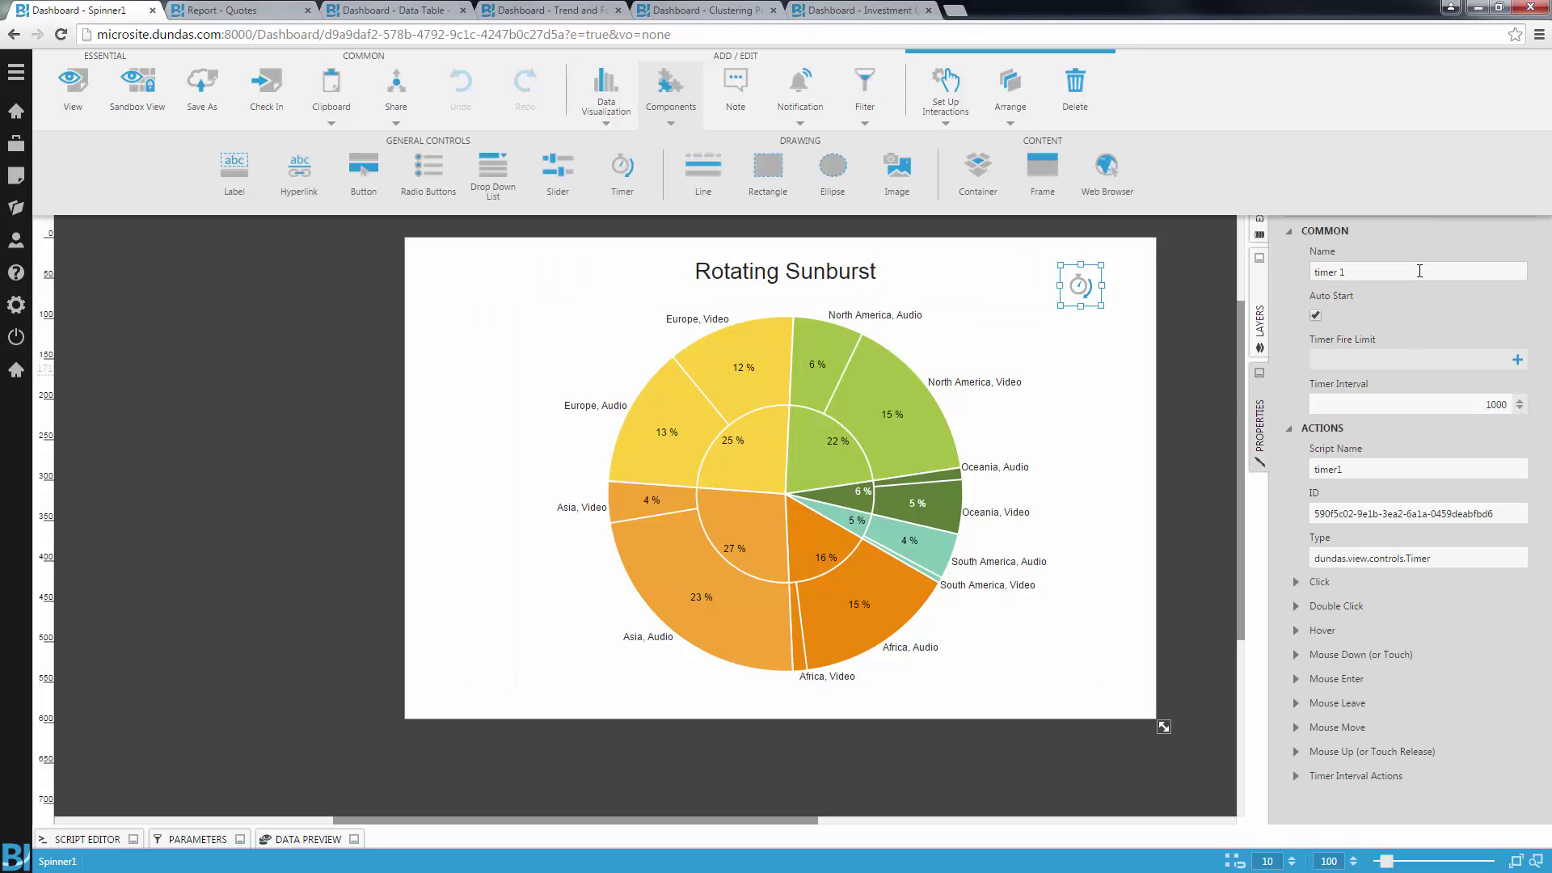
{"action": "left_click", "coordinate": [686, 96]}
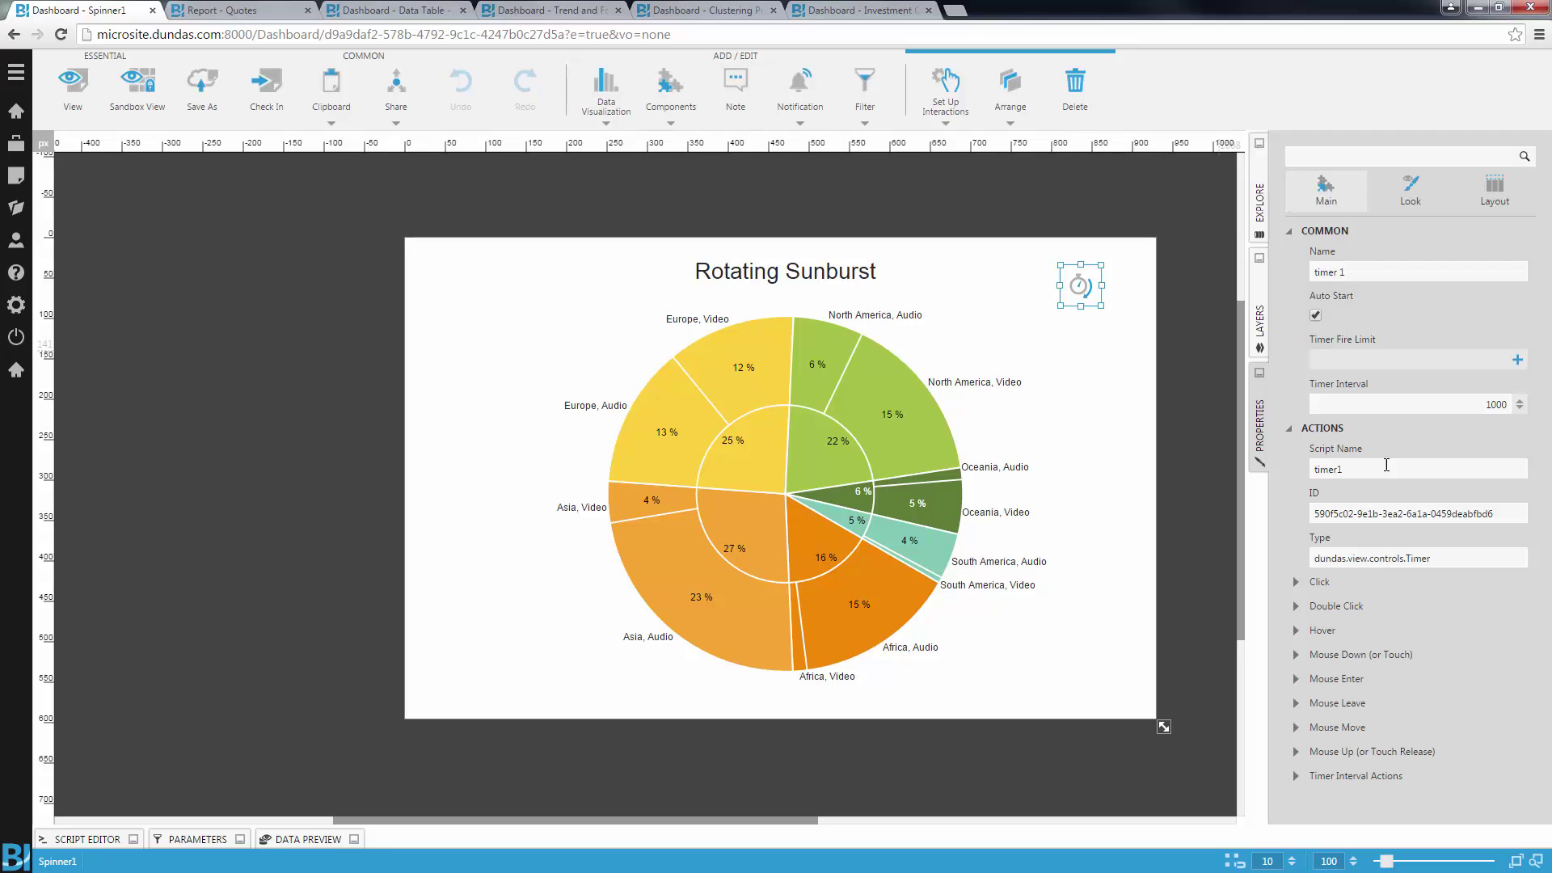
Step: Open script 1 from the timer's interval actions after checking its timer interval setting
{"action": "left_click", "coordinate": [1451, 406]}
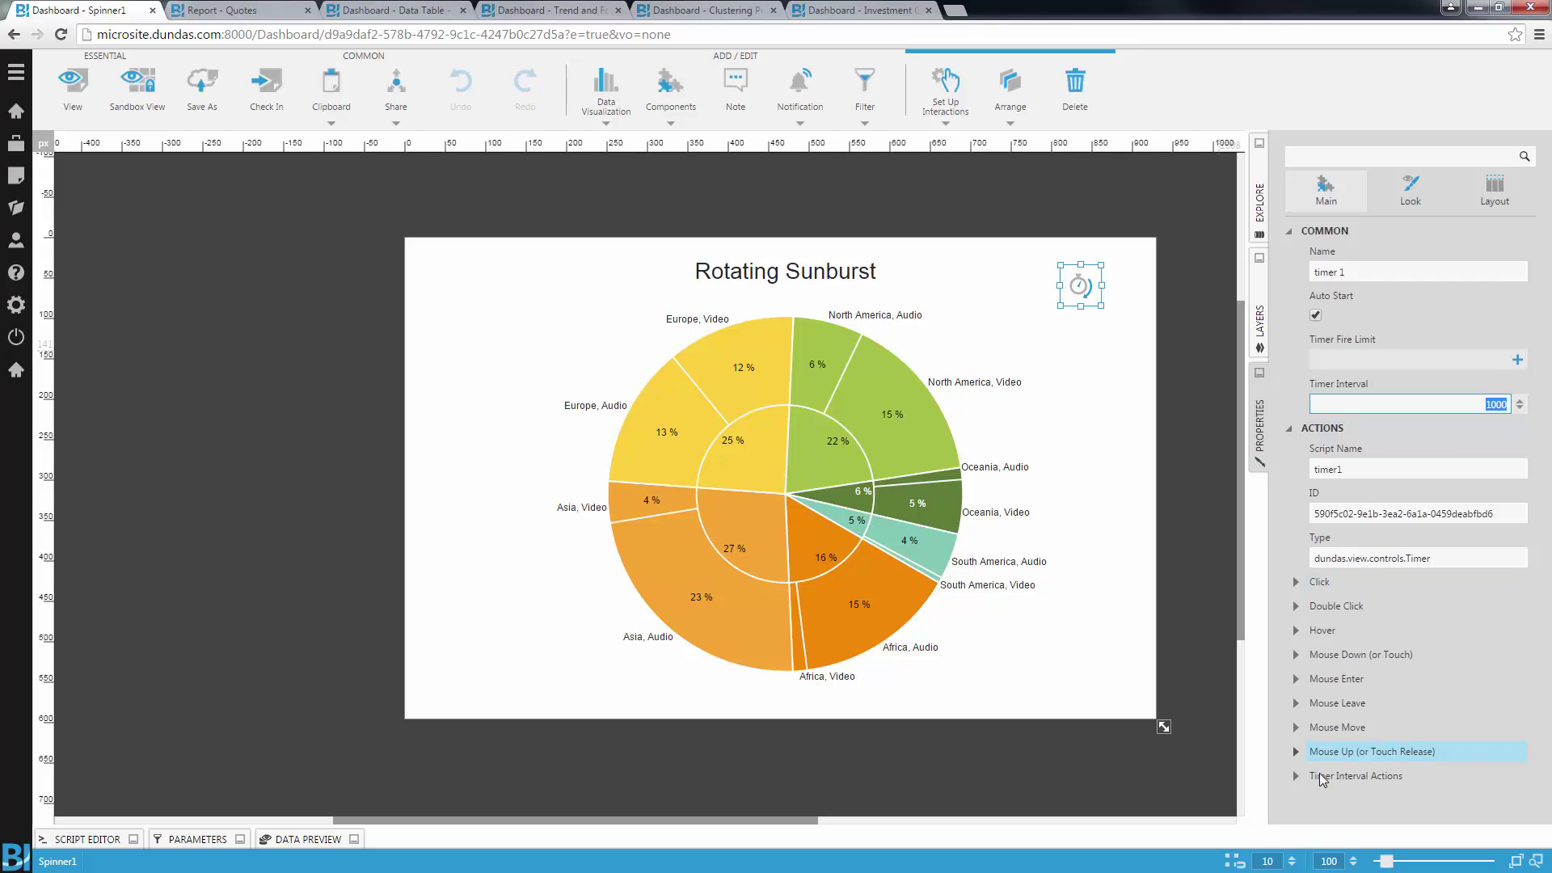
{"action": "left_click", "coordinate": [1345, 775]}
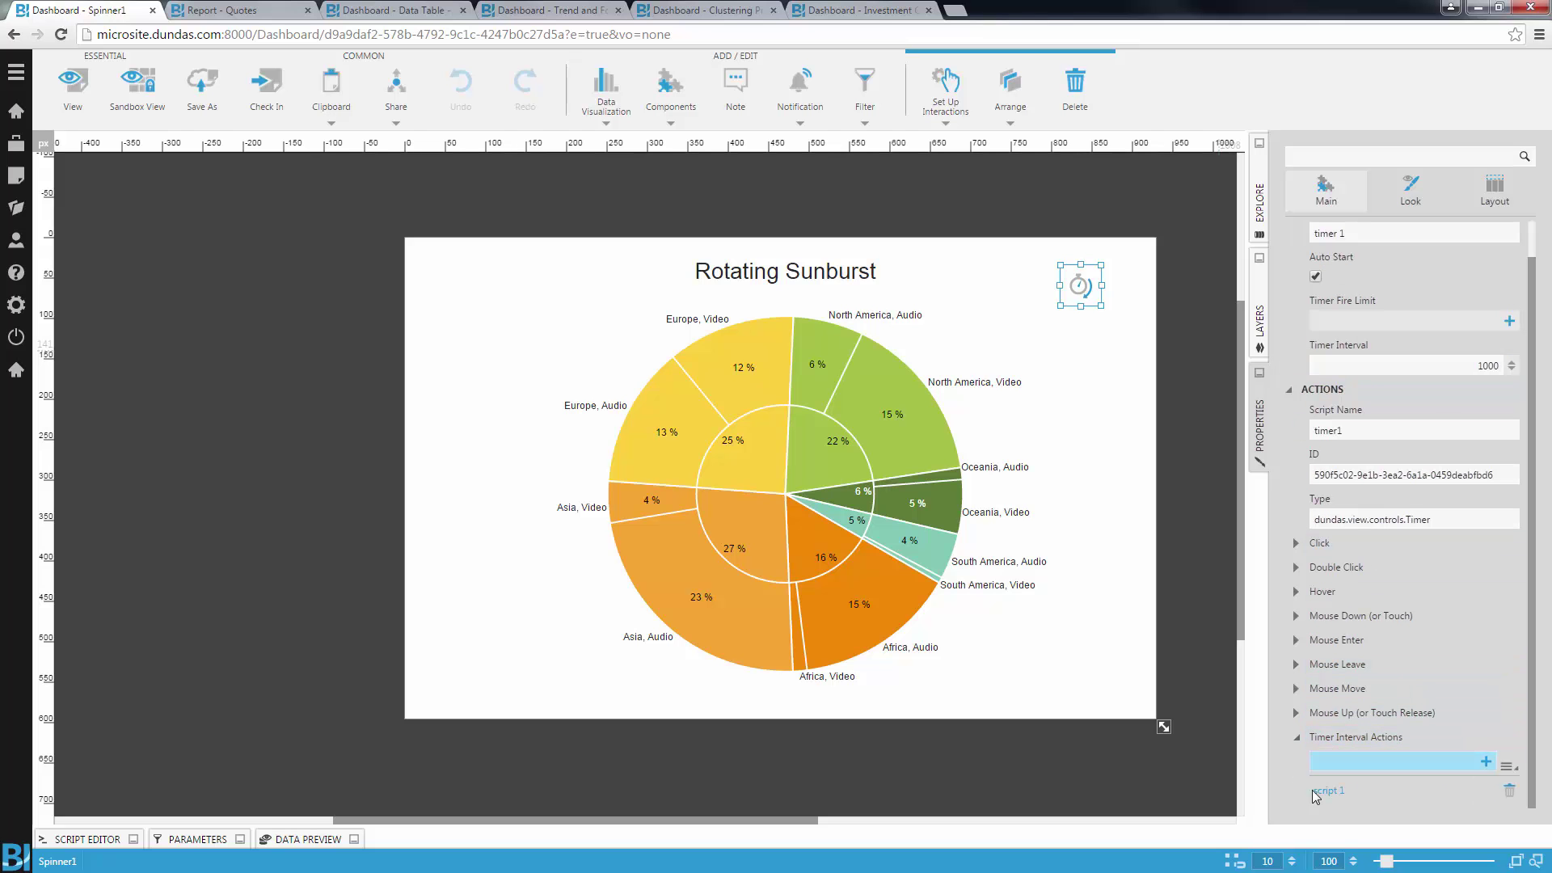
{"action": "left_click", "coordinate": [1334, 795]}
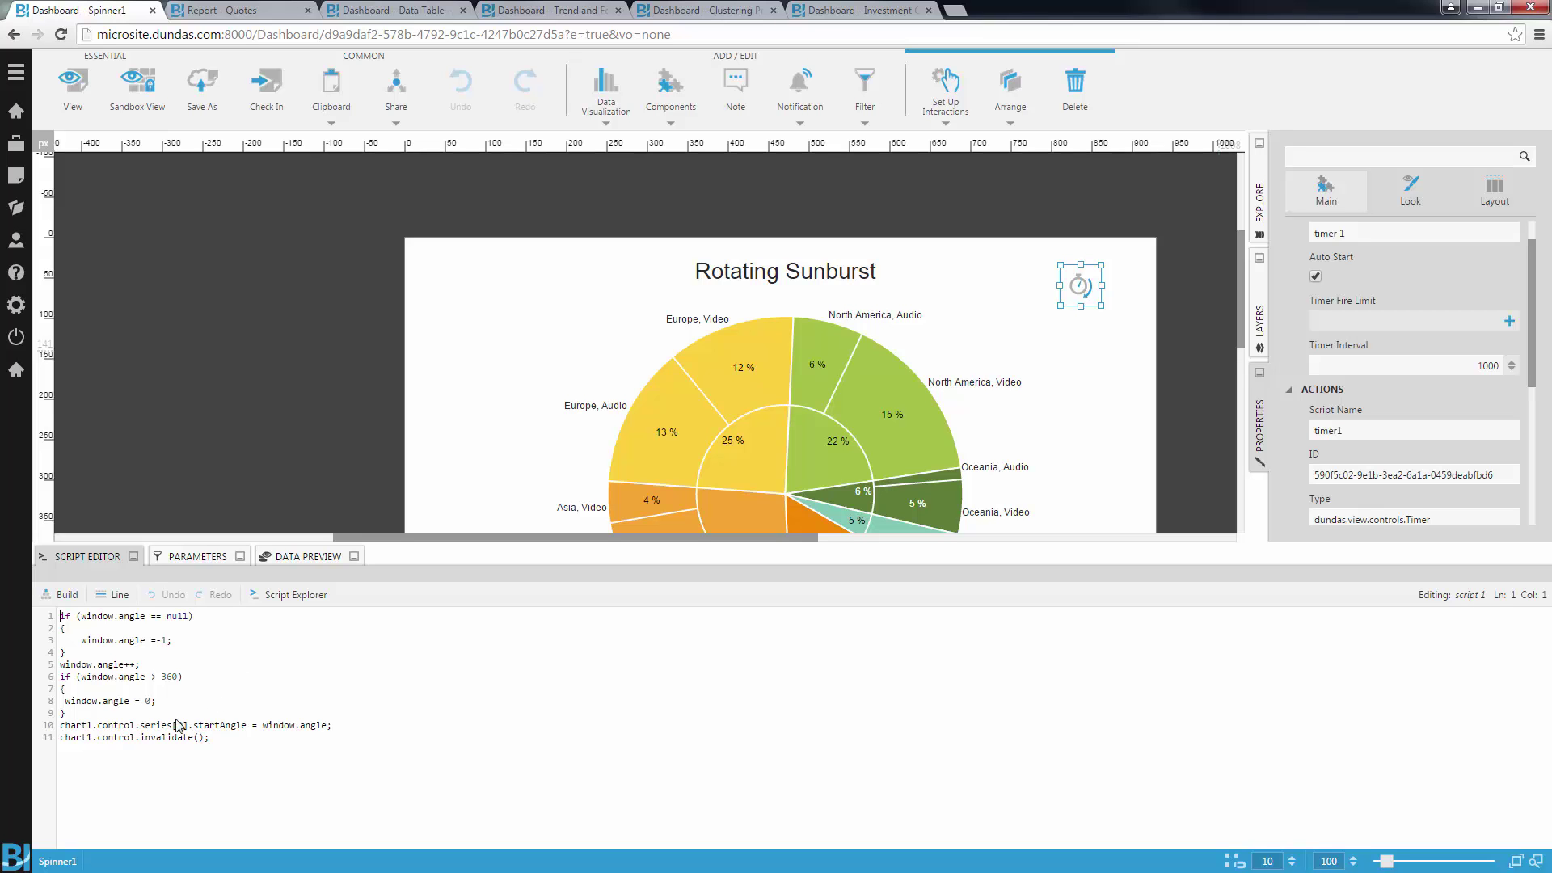
Step: Browse the autocomplete suggestions for chart1.control on line 10 of the timer script and remove the extra period
{"action": "left_click", "coordinate": [135, 727]}
{"action": "type", "text": "."}
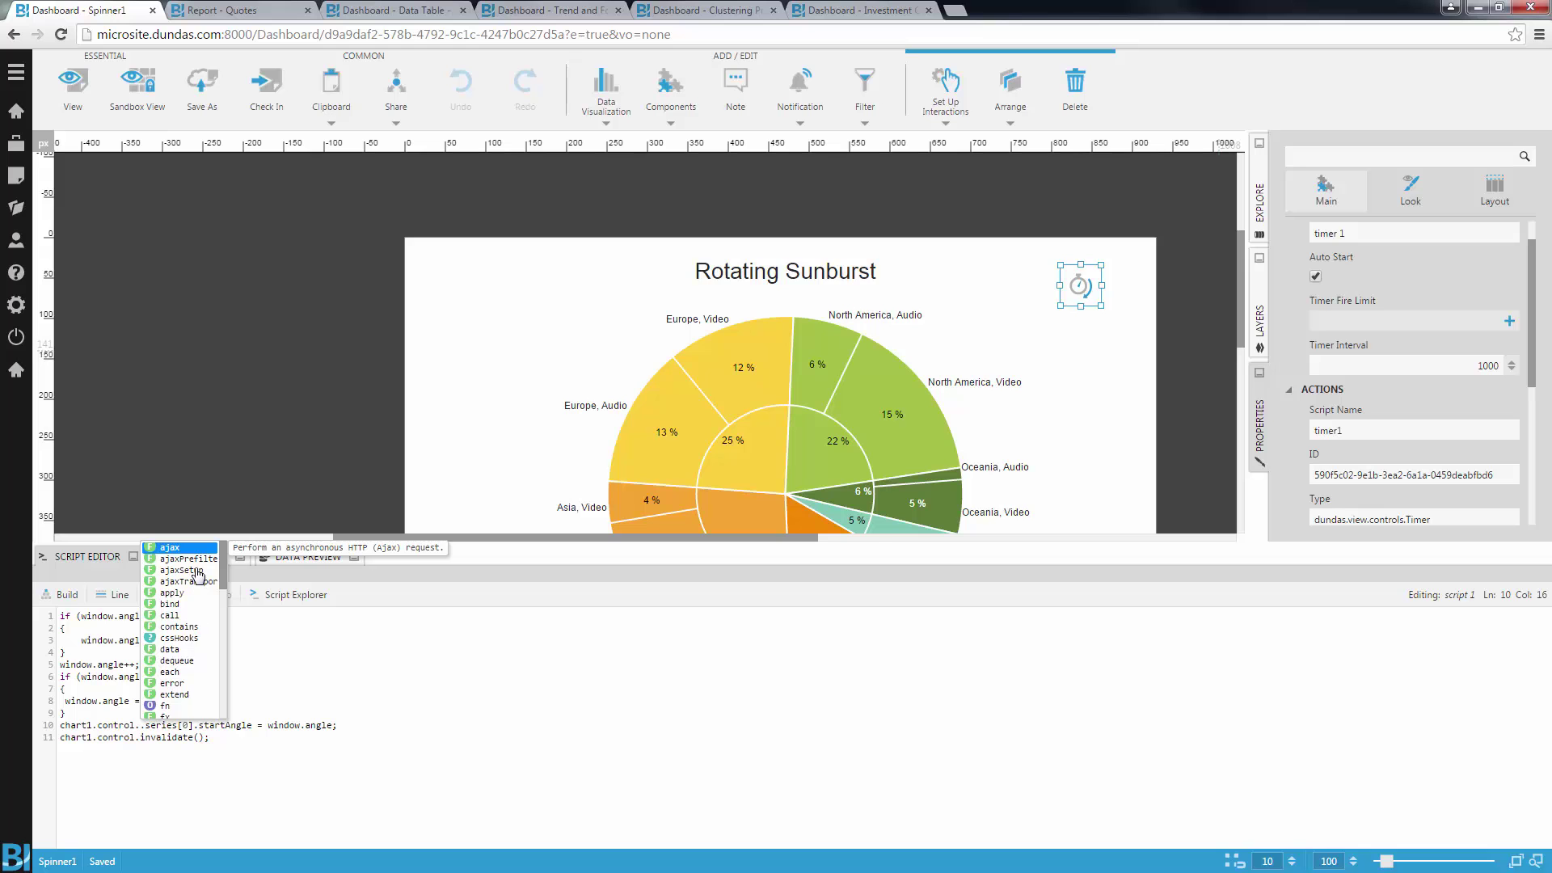
{"action": "scroll", "coordinate": [198, 584], "scroll_direction": "down", "scroll_amount": 10}
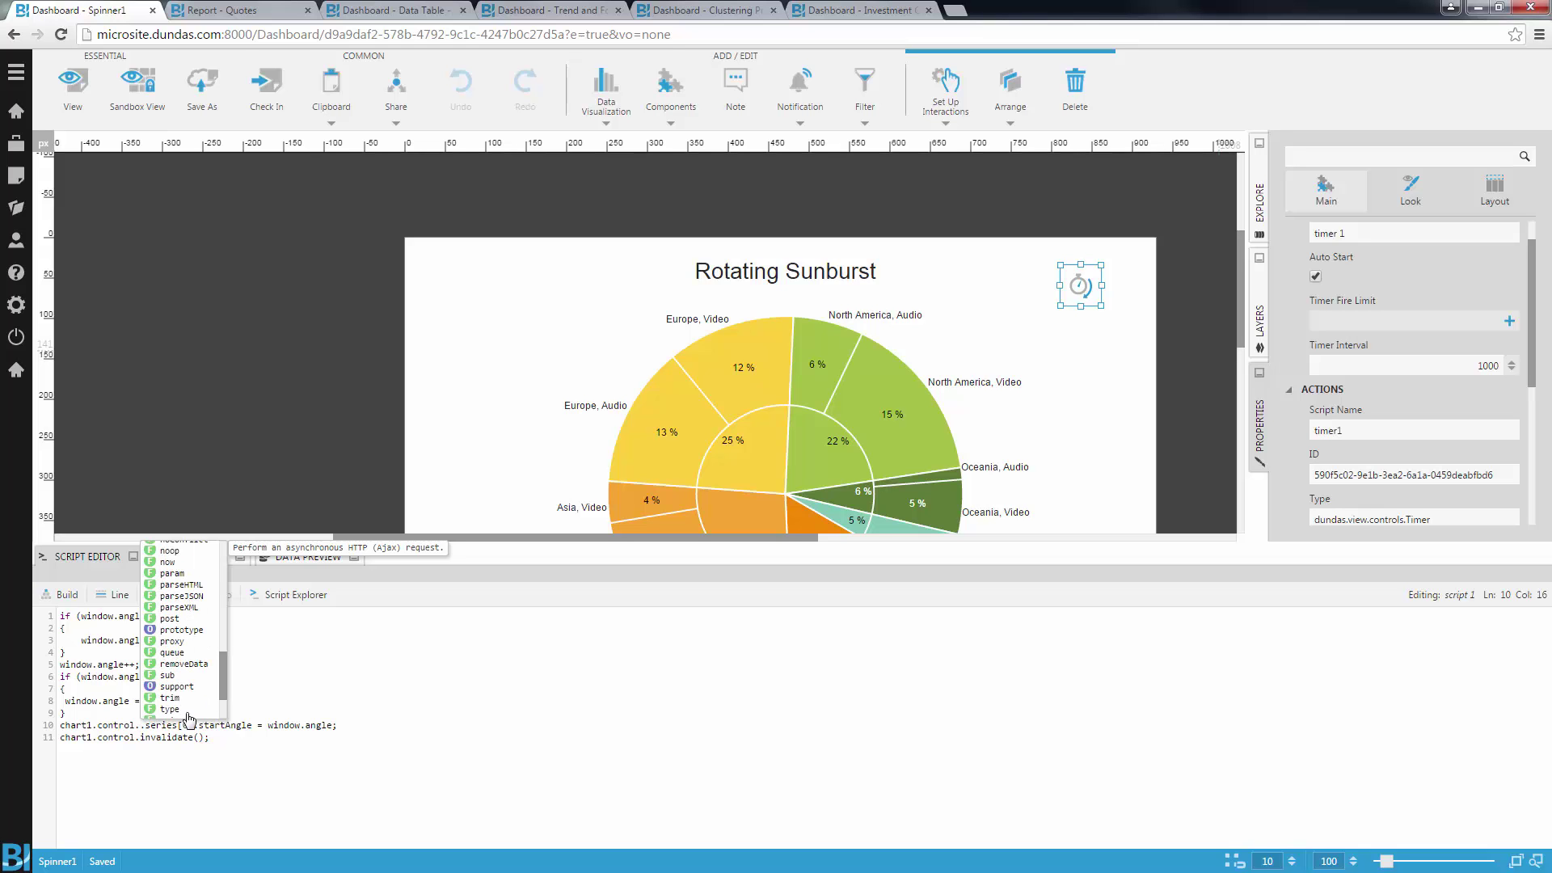
{"action": "key", "text": "Escape"}
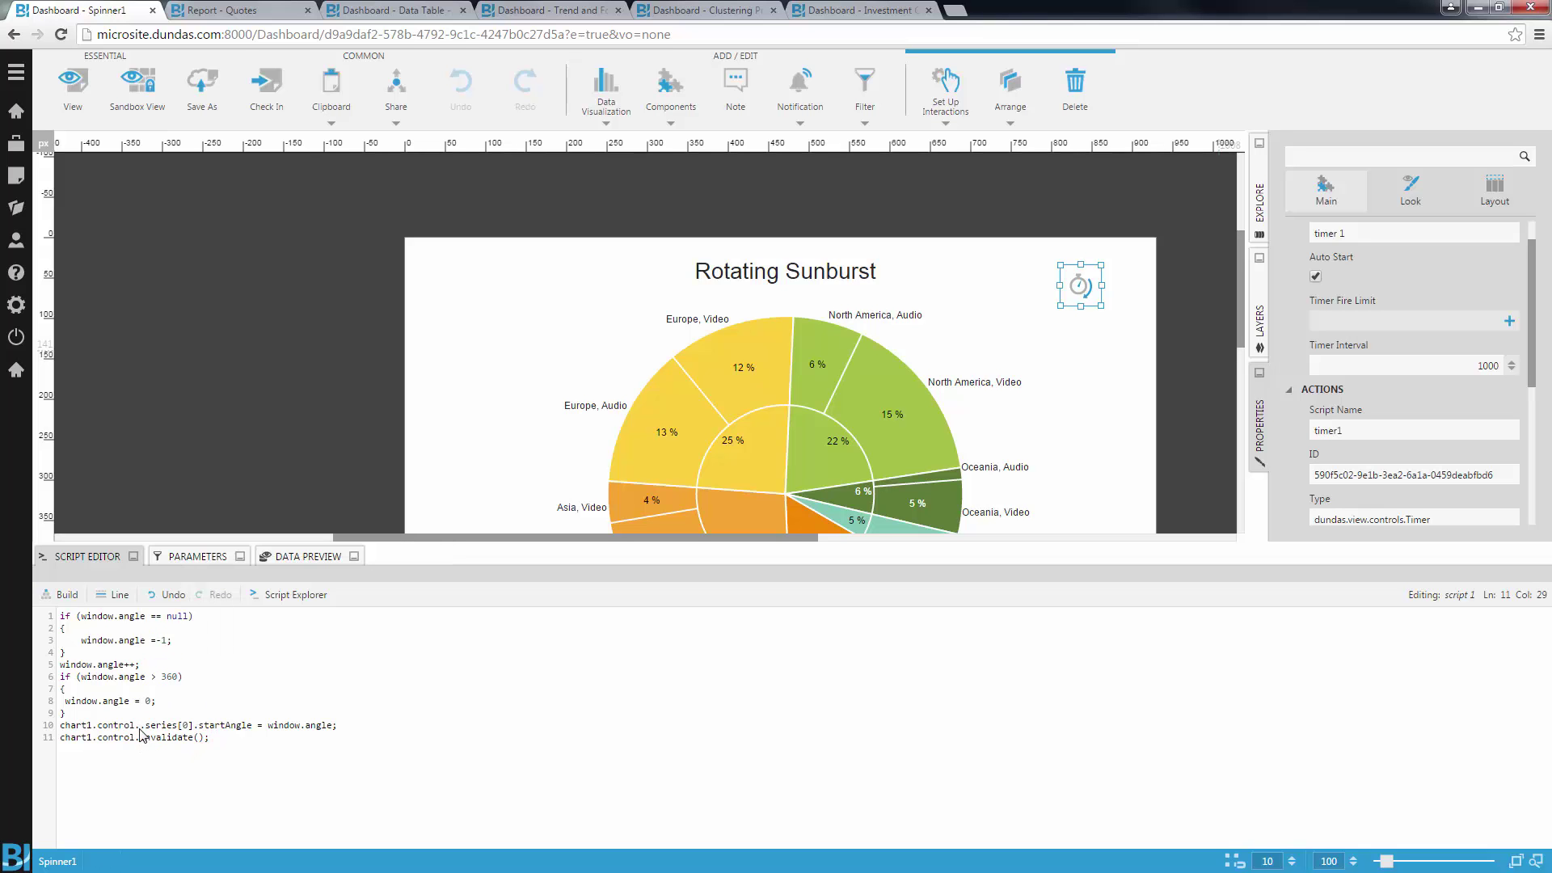
{"action": "key", "text": "BackSpace"}
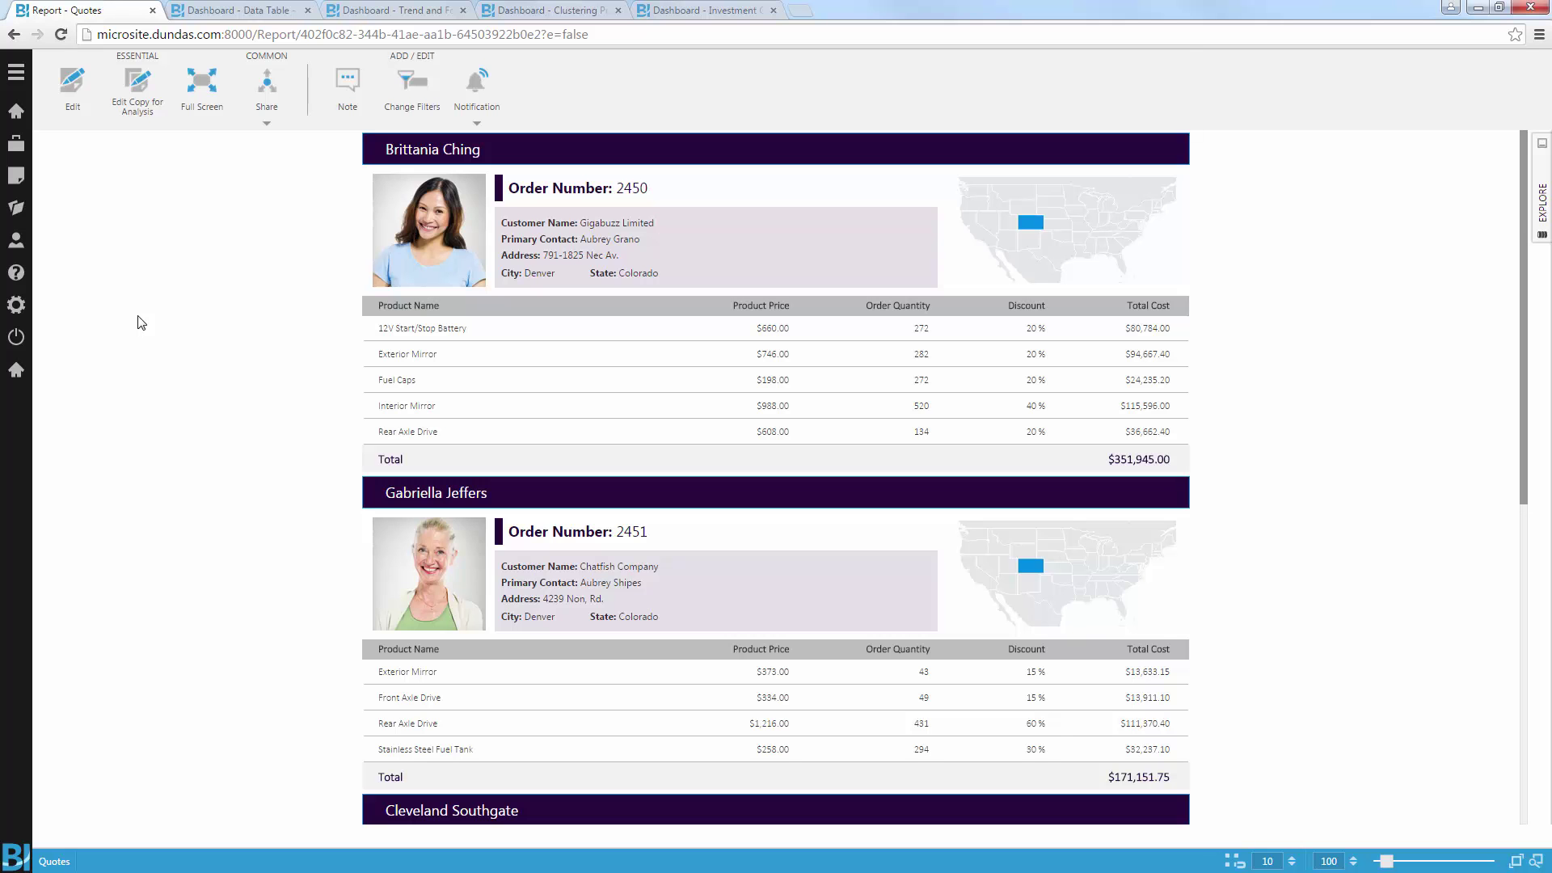
Step: Change the Quotes report's order number filter to four different consecutive orders, hide the filter parameters, and close the report
{"action": "left_click", "coordinate": [410, 91]}
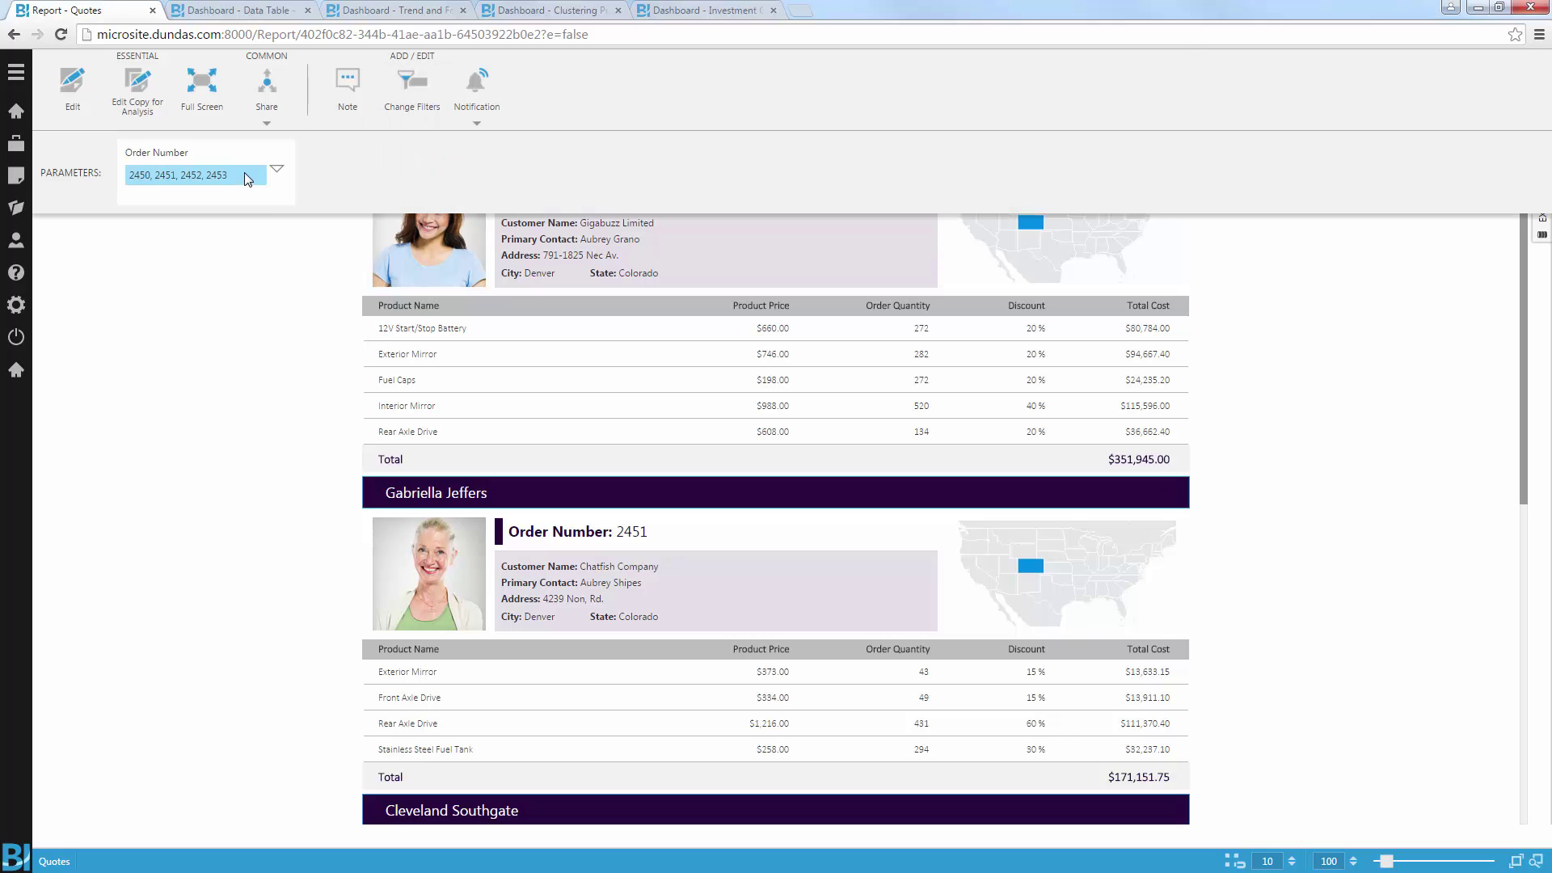
{"action": "left_click", "coordinate": [244, 177]}
{"action": "key", "text": "BackSpace"}
{"action": "key", "text": "BackSpace"}
{"action": "type", "text": "50"}
{"action": "left_click", "coordinate": [165, 310]}
{"action": "left_click", "coordinate": [166, 330]}
{"action": "left_click", "coordinate": [166, 350]}
{"action": "left_click", "coordinate": [165, 370]}
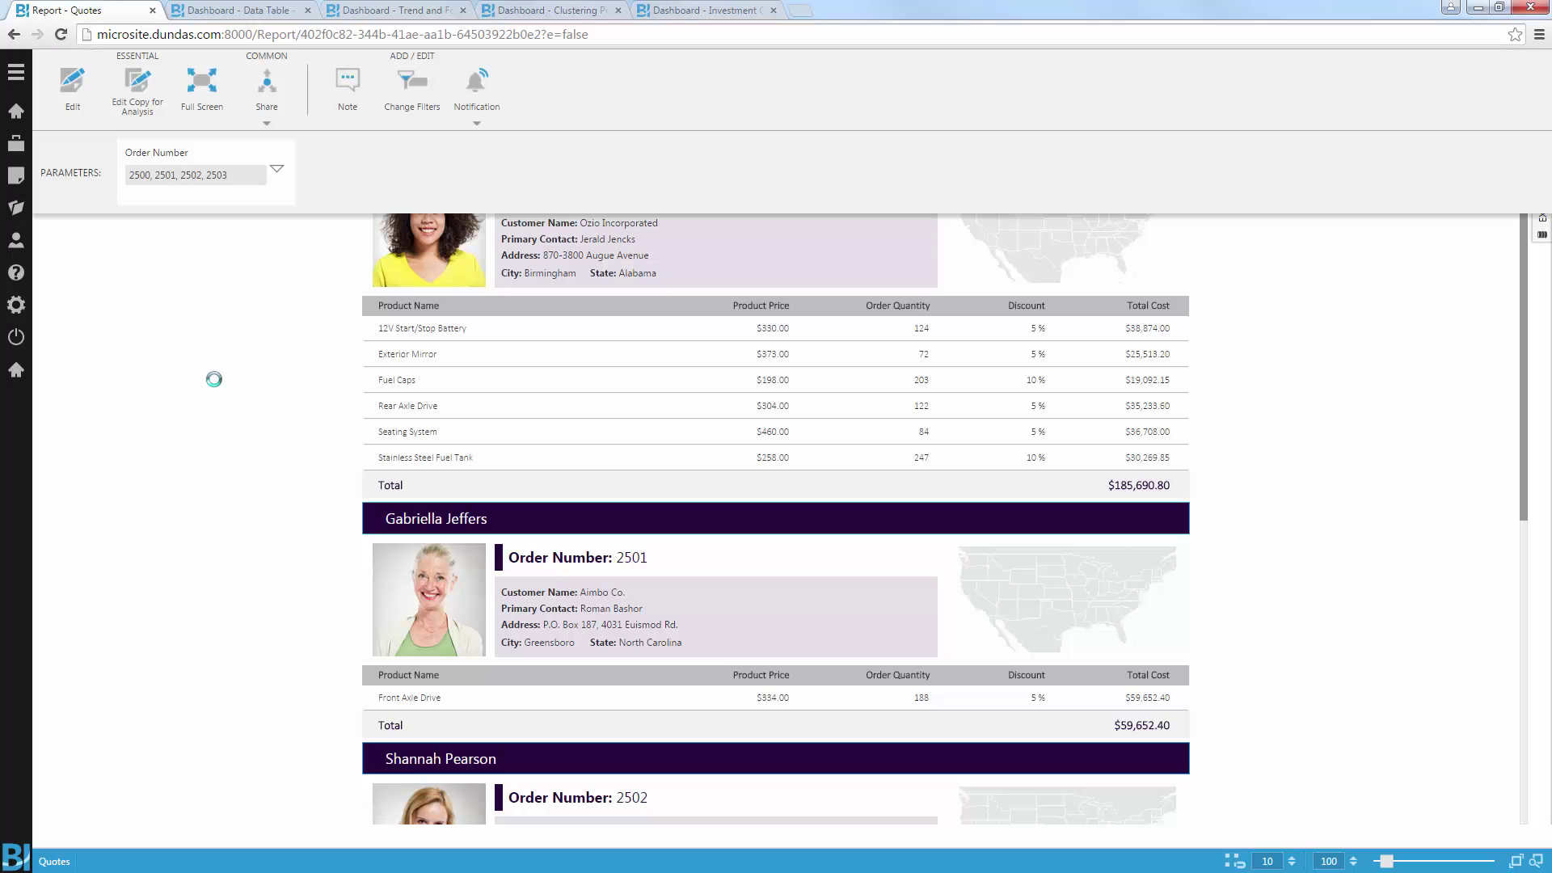
{"action": "left_click", "coordinate": [426, 78]}
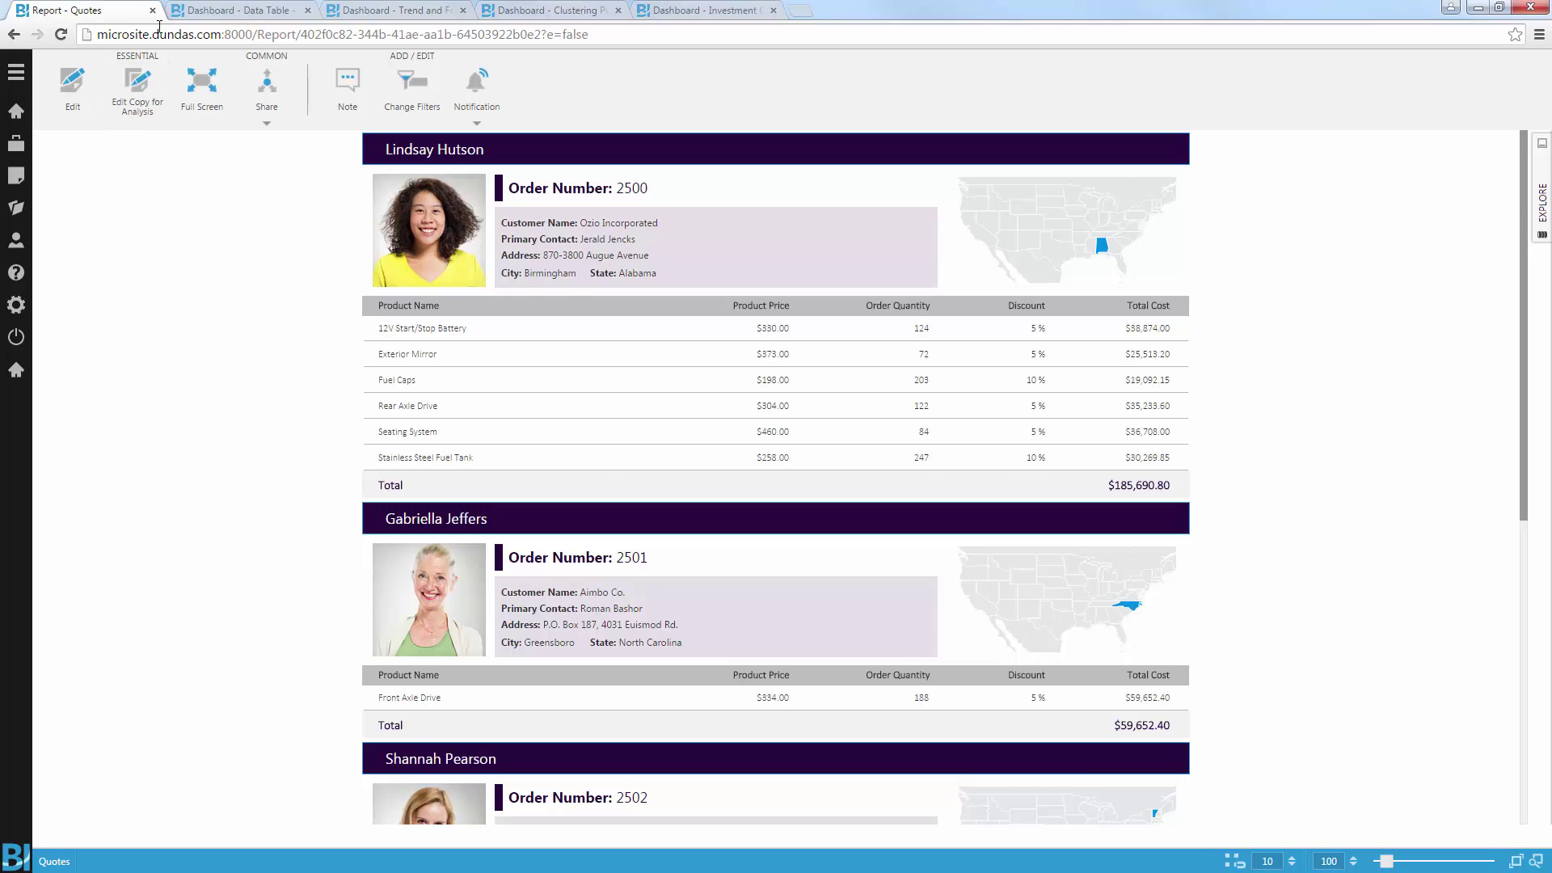
{"action": "left_click", "coordinate": [153, 9]}
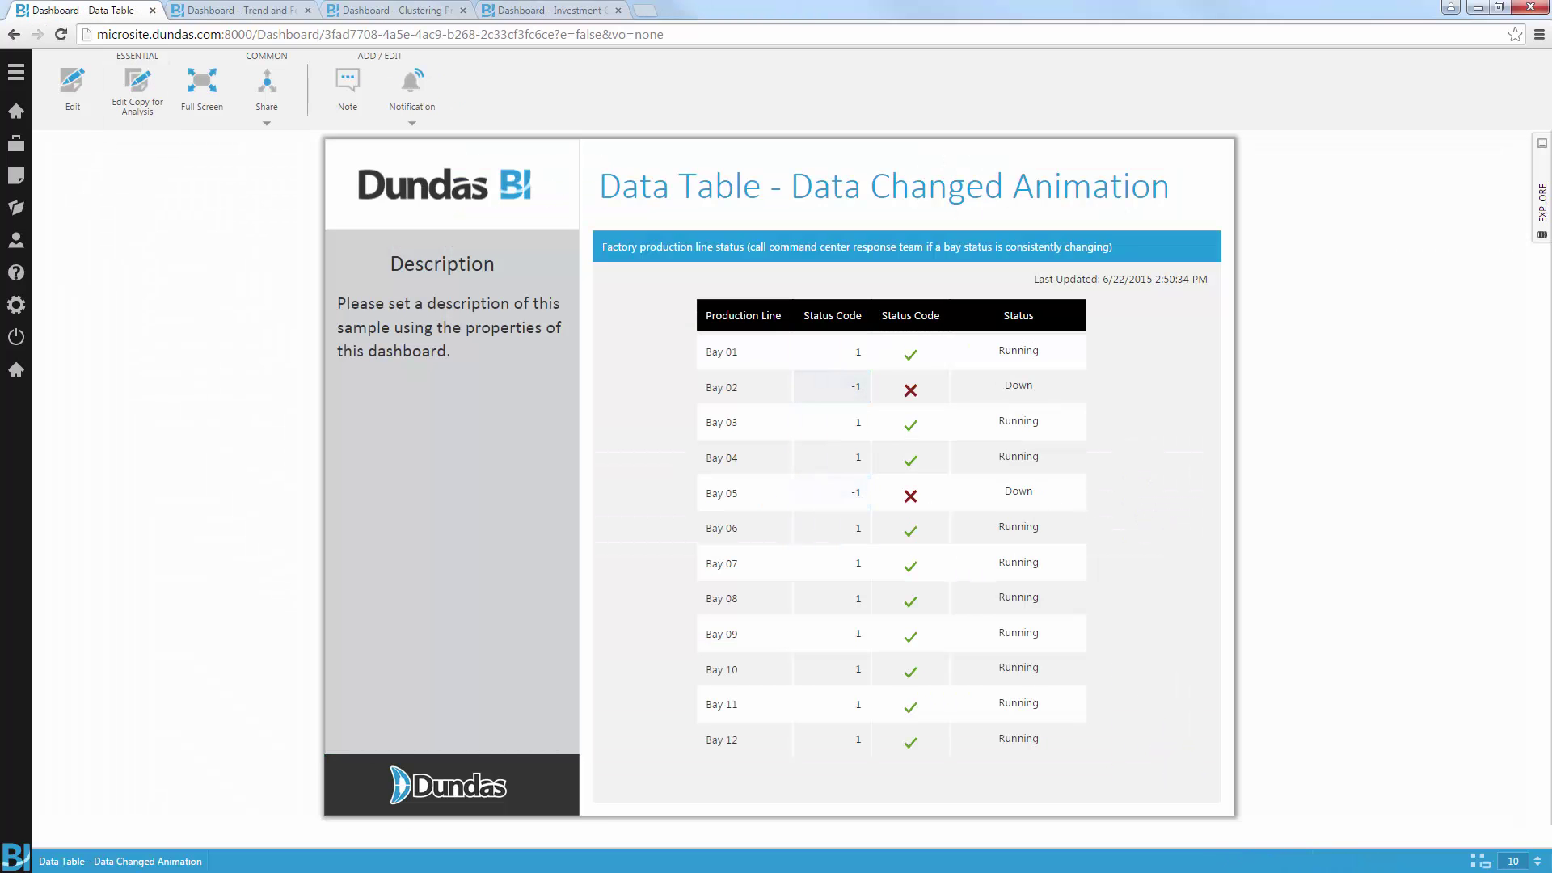
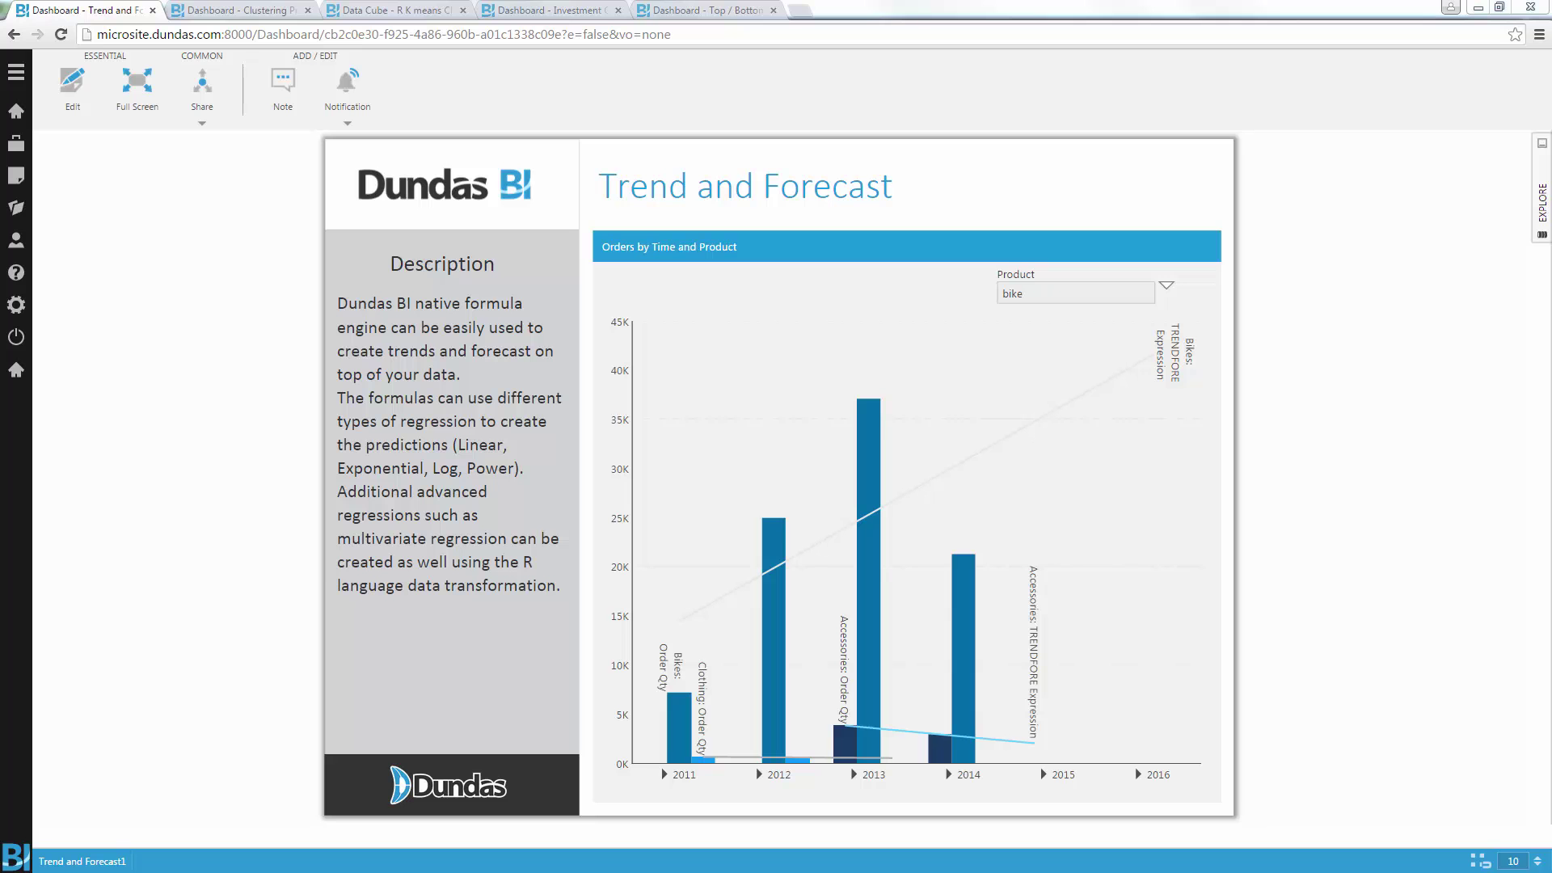
Step: Close the Trend and Forecast dashboard, and preview the Raw Data for Predictions select in the R K means data cube
{"action": "left_click", "coordinate": [152, 10]}
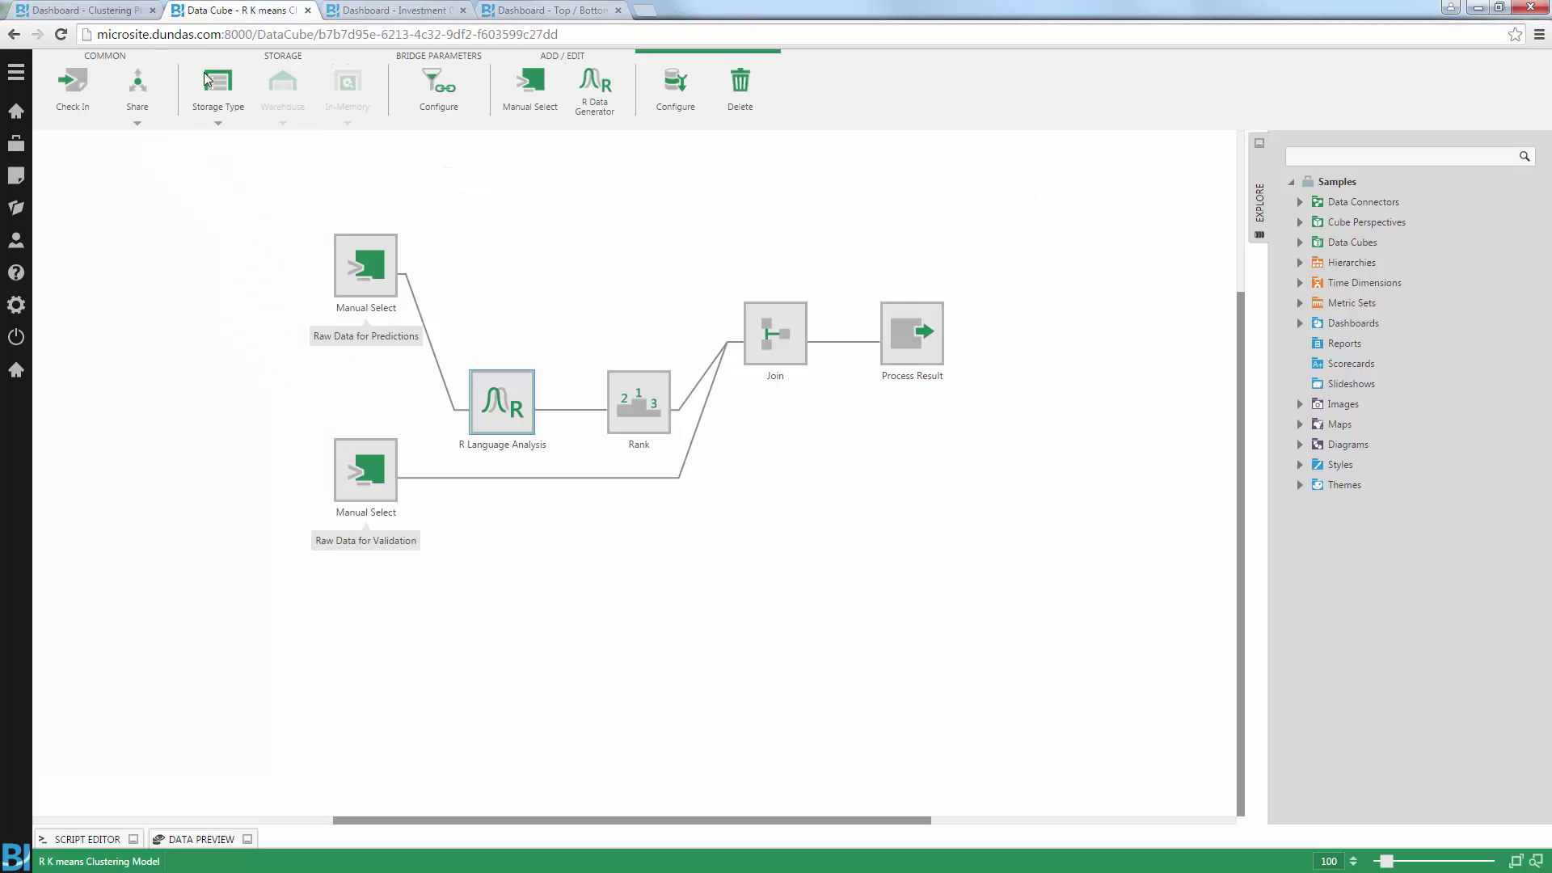
{"action": "left_click", "coordinate": [224, 12]}
{"action": "left_click", "coordinate": [350, 293]}
{"action": "left_click", "coordinate": [201, 839]}
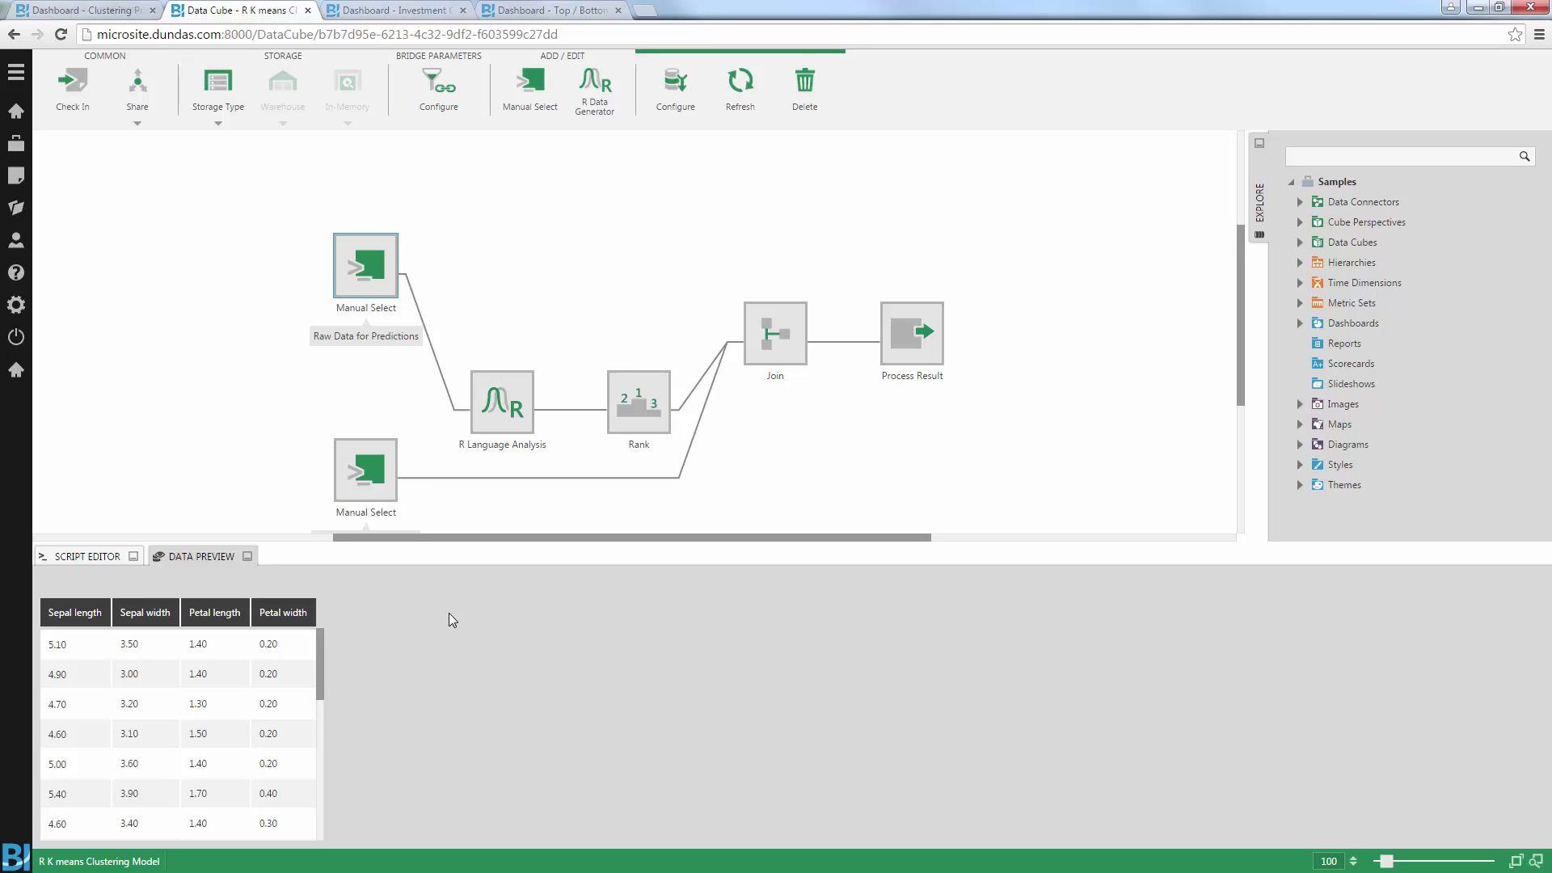
{"action": "left_click", "coordinate": [202, 557]}
{"action": "left_click", "coordinate": [415, 304]}
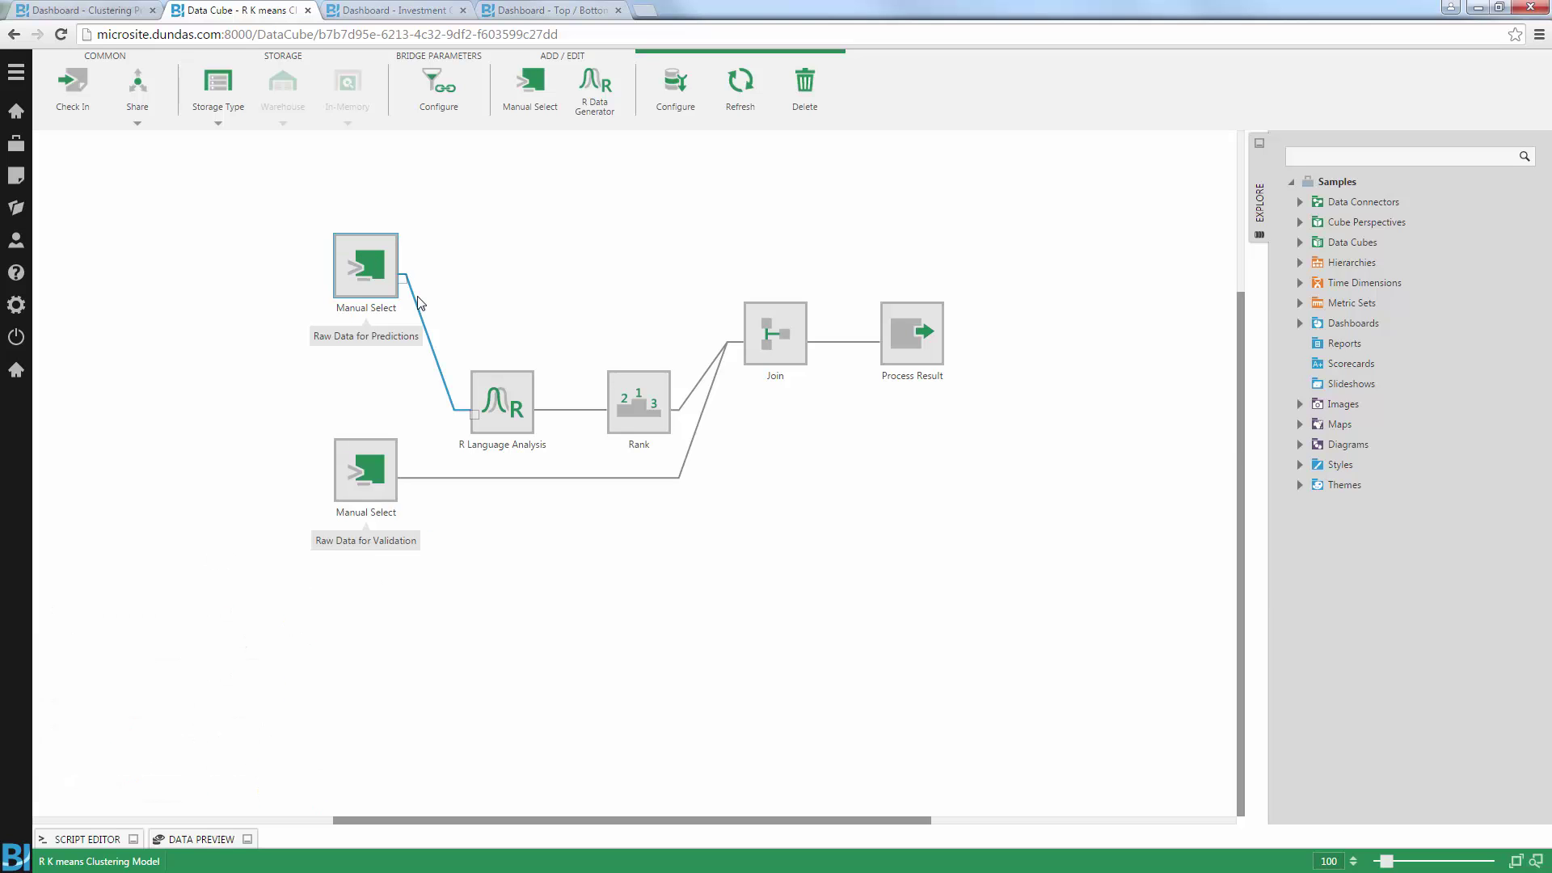
Step: Open the R Language Analysis transform's script in the script editor and inspect its kmeans call and cluster count
{"action": "left_click", "coordinate": [499, 400]}
{"action": "double_click", "coordinate": [501, 399]}
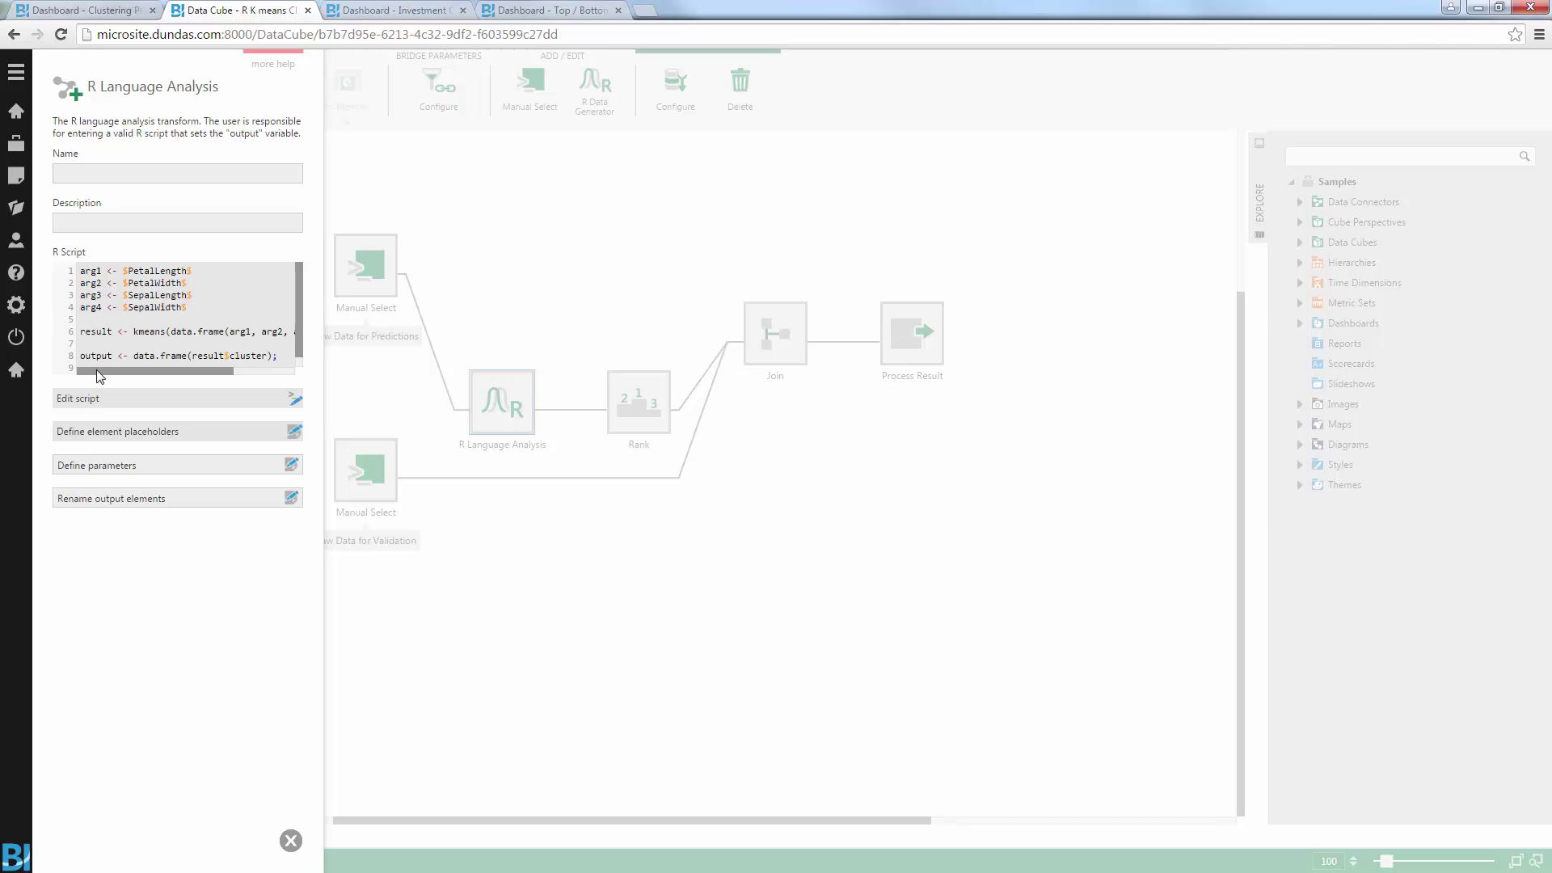
{"action": "left_click", "coordinate": [289, 400]}
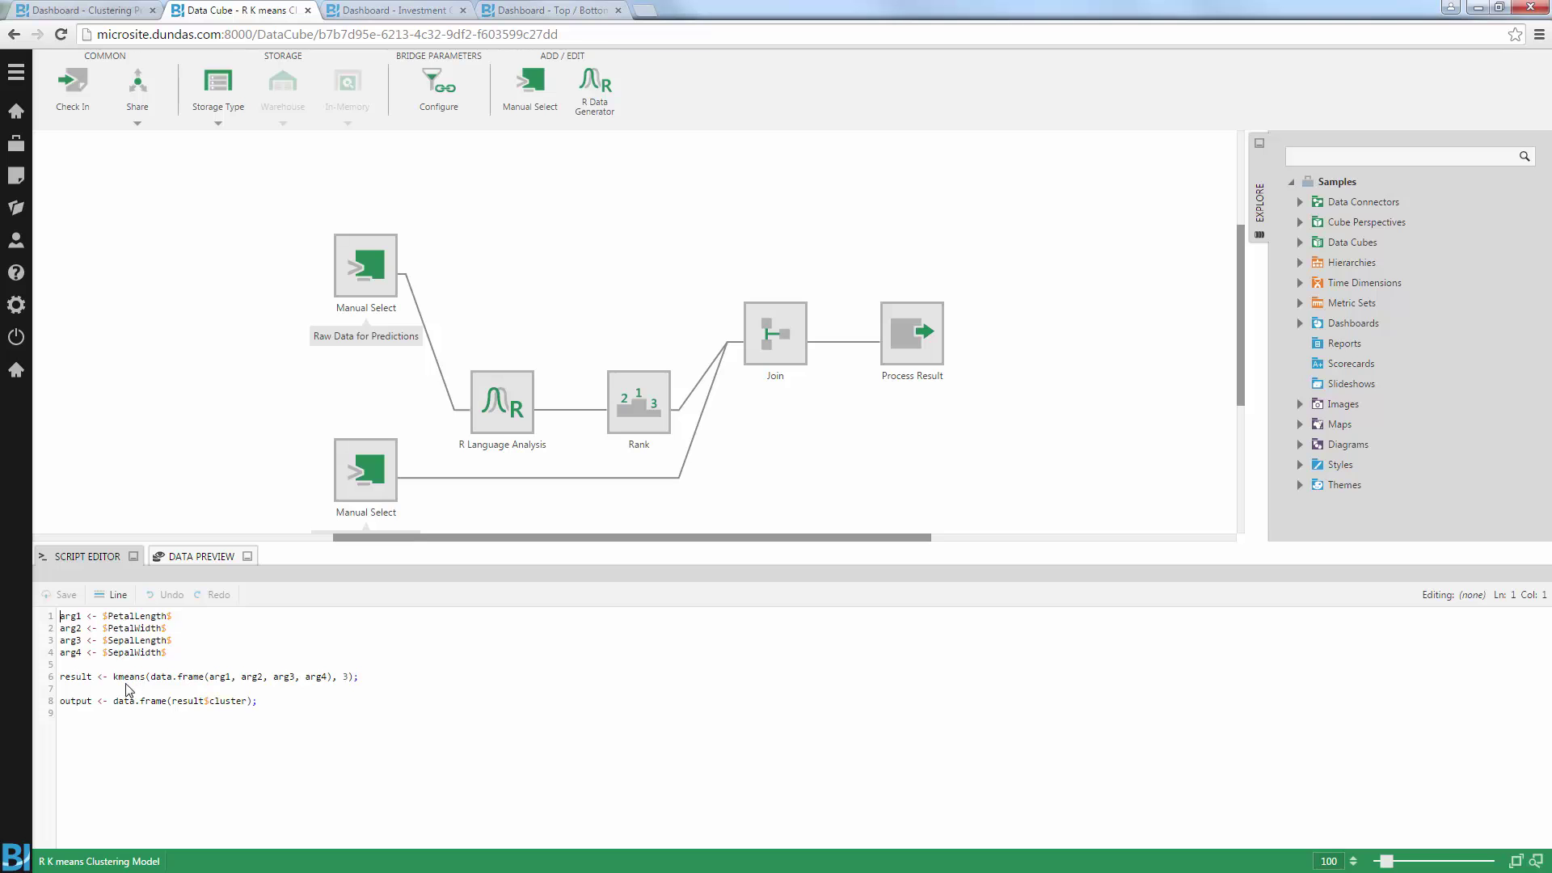
{"action": "left_click_drag", "start_coordinate": [114, 679], "coordinate": [143, 685]}
{"action": "left_click", "coordinate": [217, 651]}
{"action": "double_click", "coordinate": [345, 677]}
Step: Preview the cluster output of the R Language Analysis transform, look through its rows, and close the preview
{"action": "left_click", "coordinate": [201, 556]}
{"action": "left_click", "coordinate": [529, 382]}
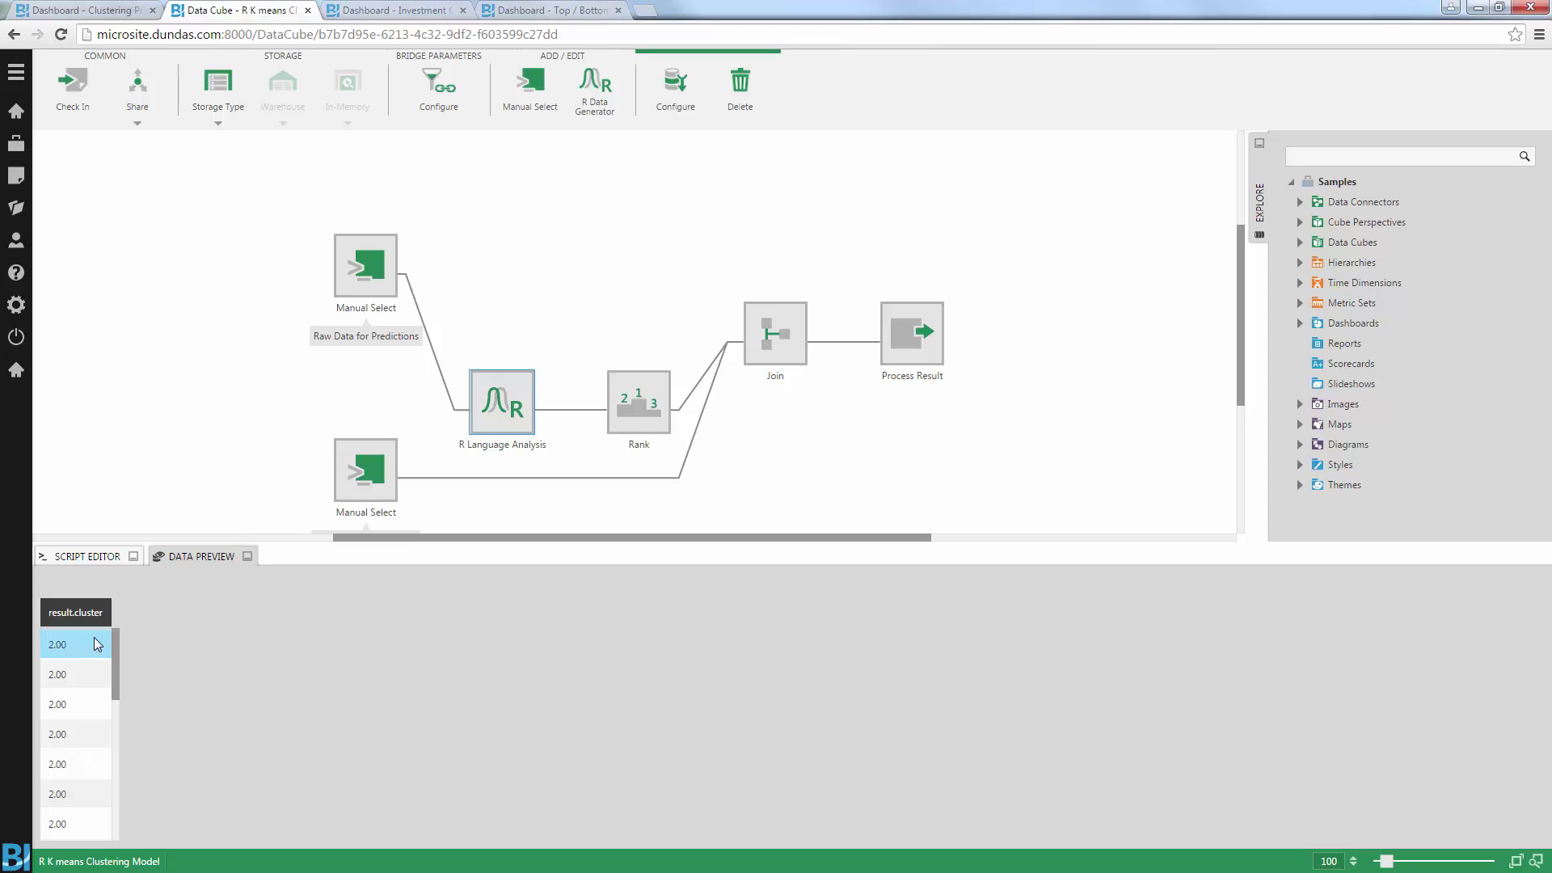
{"action": "scroll", "coordinate": [90, 660], "scroll_direction": "down", "scroll_amount": 5}
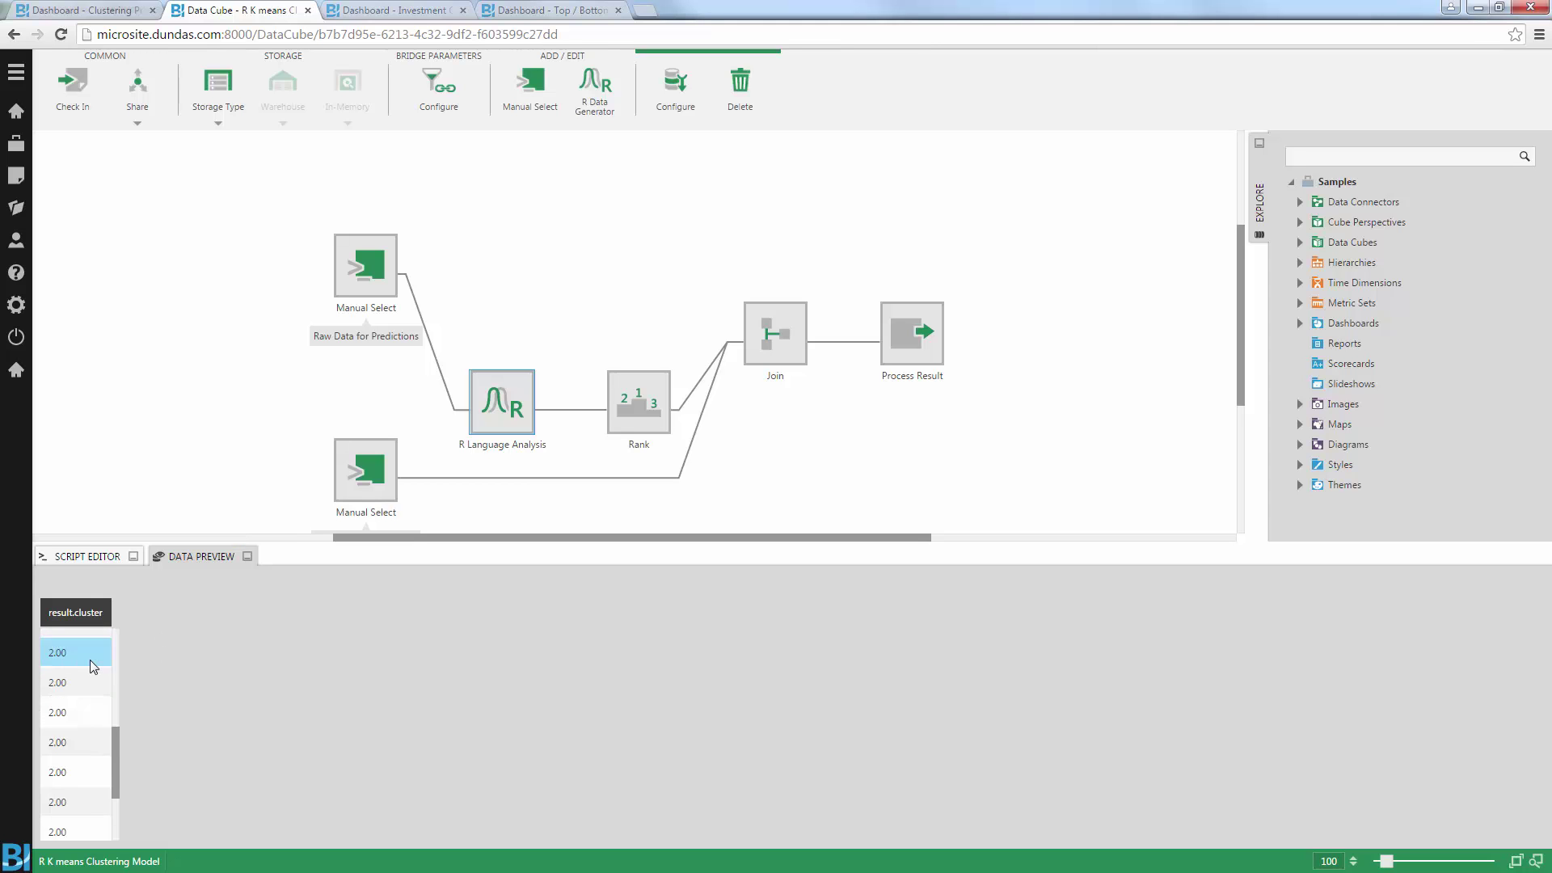
{"action": "scroll", "coordinate": [91, 666], "scroll_direction": "down", "scroll_amount": 3}
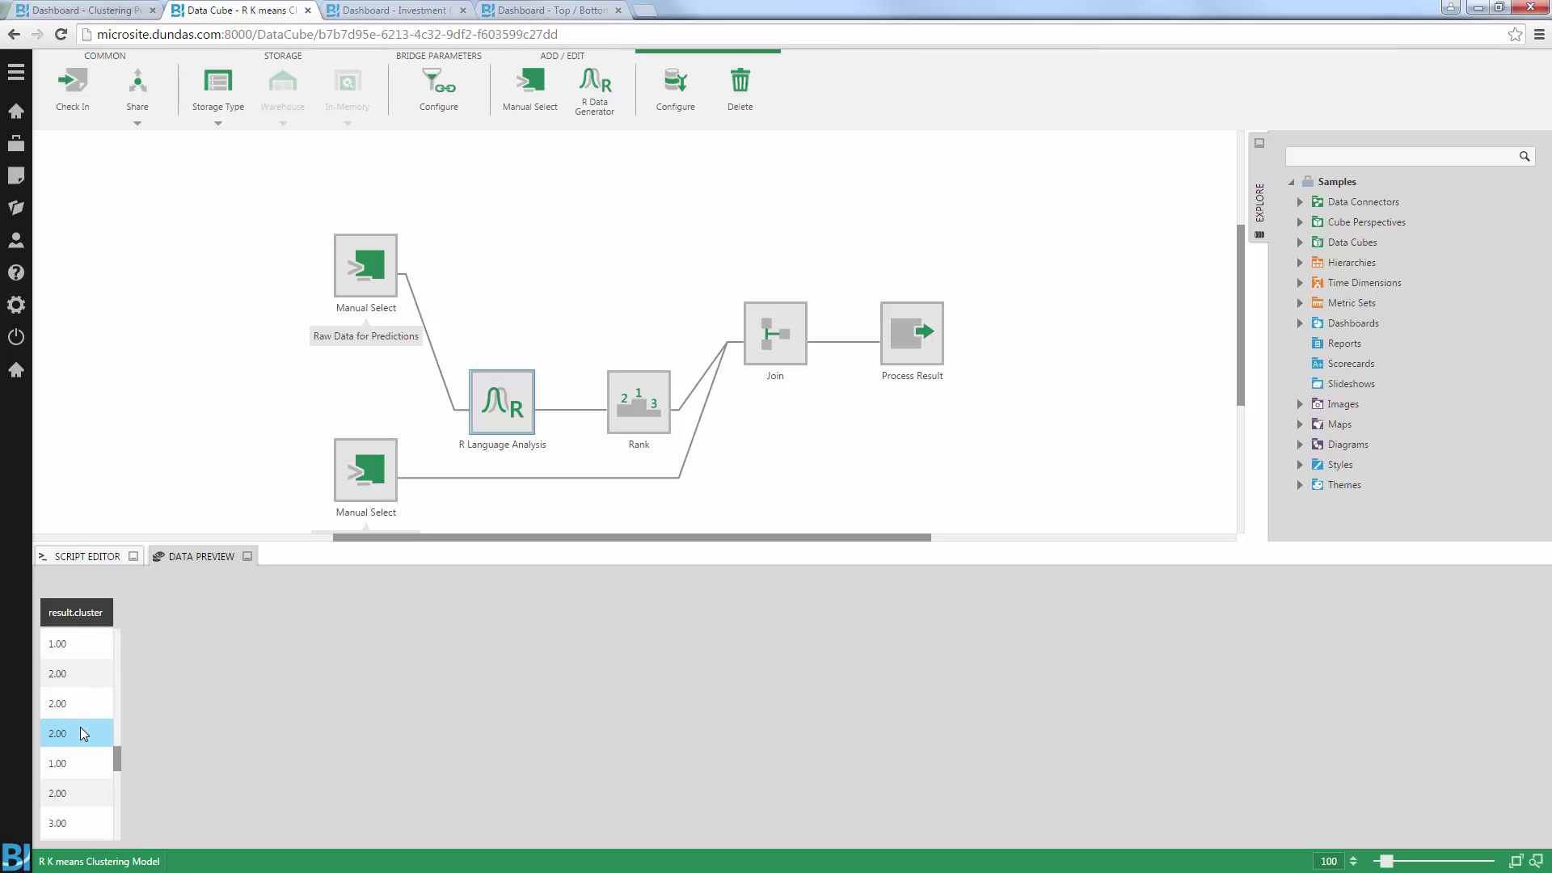
{"action": "left_click", "coordinate": [188, 558]}
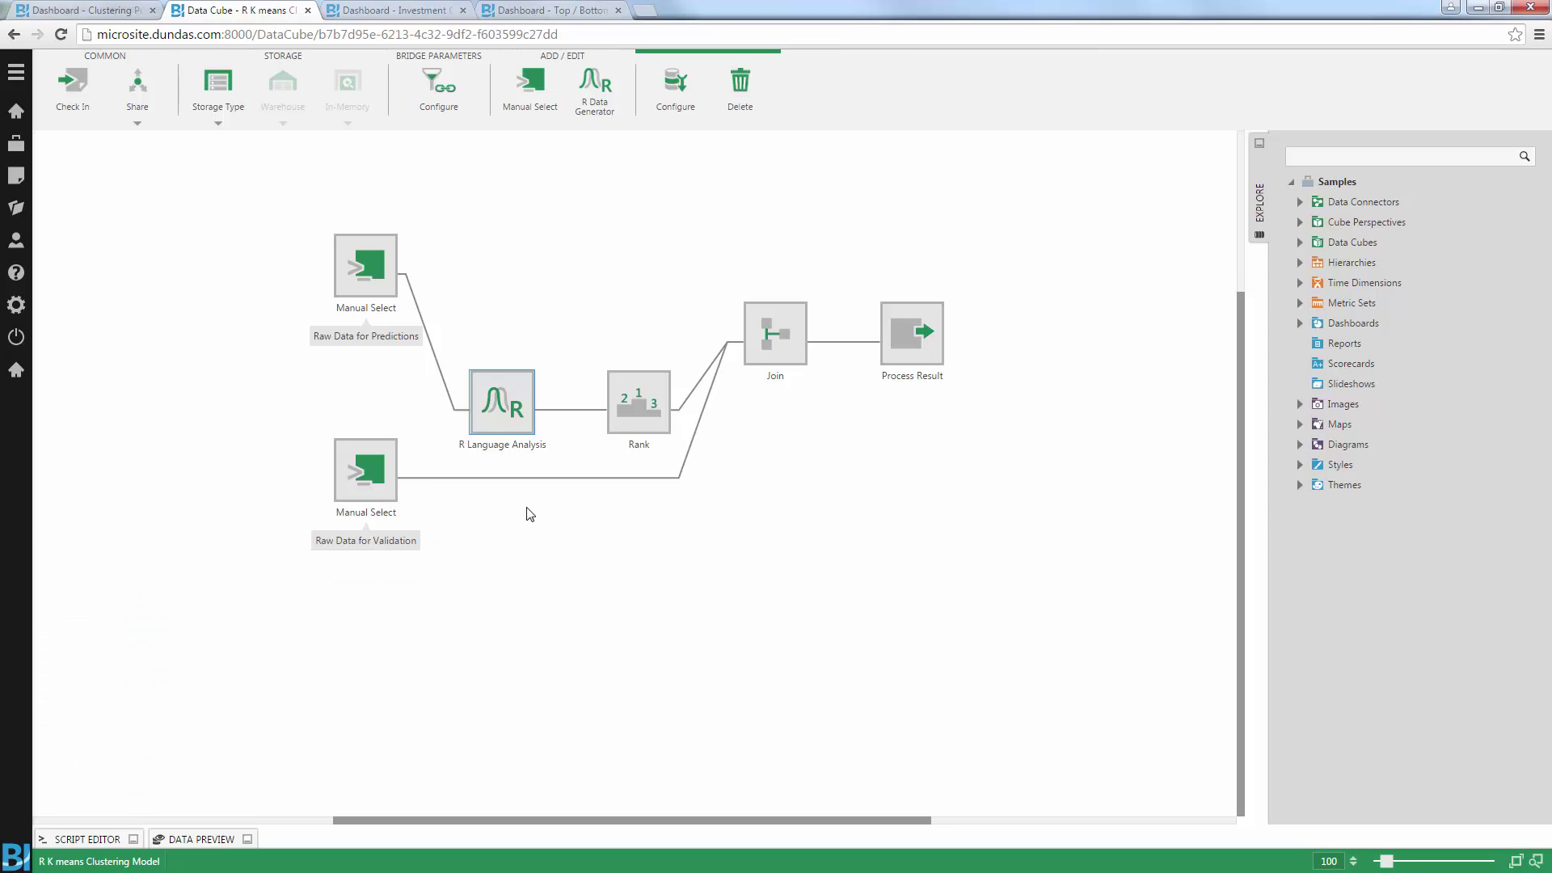
Step: Examine how the Raw Data for Validation select connects to the Join transform in the data cube
{"action": "left_click", "coordinate": [536, 478]}
{"action": "left_click", "coordinate": [548, 492]}
{"action": "left_click", "coordinate": [772, 358]}
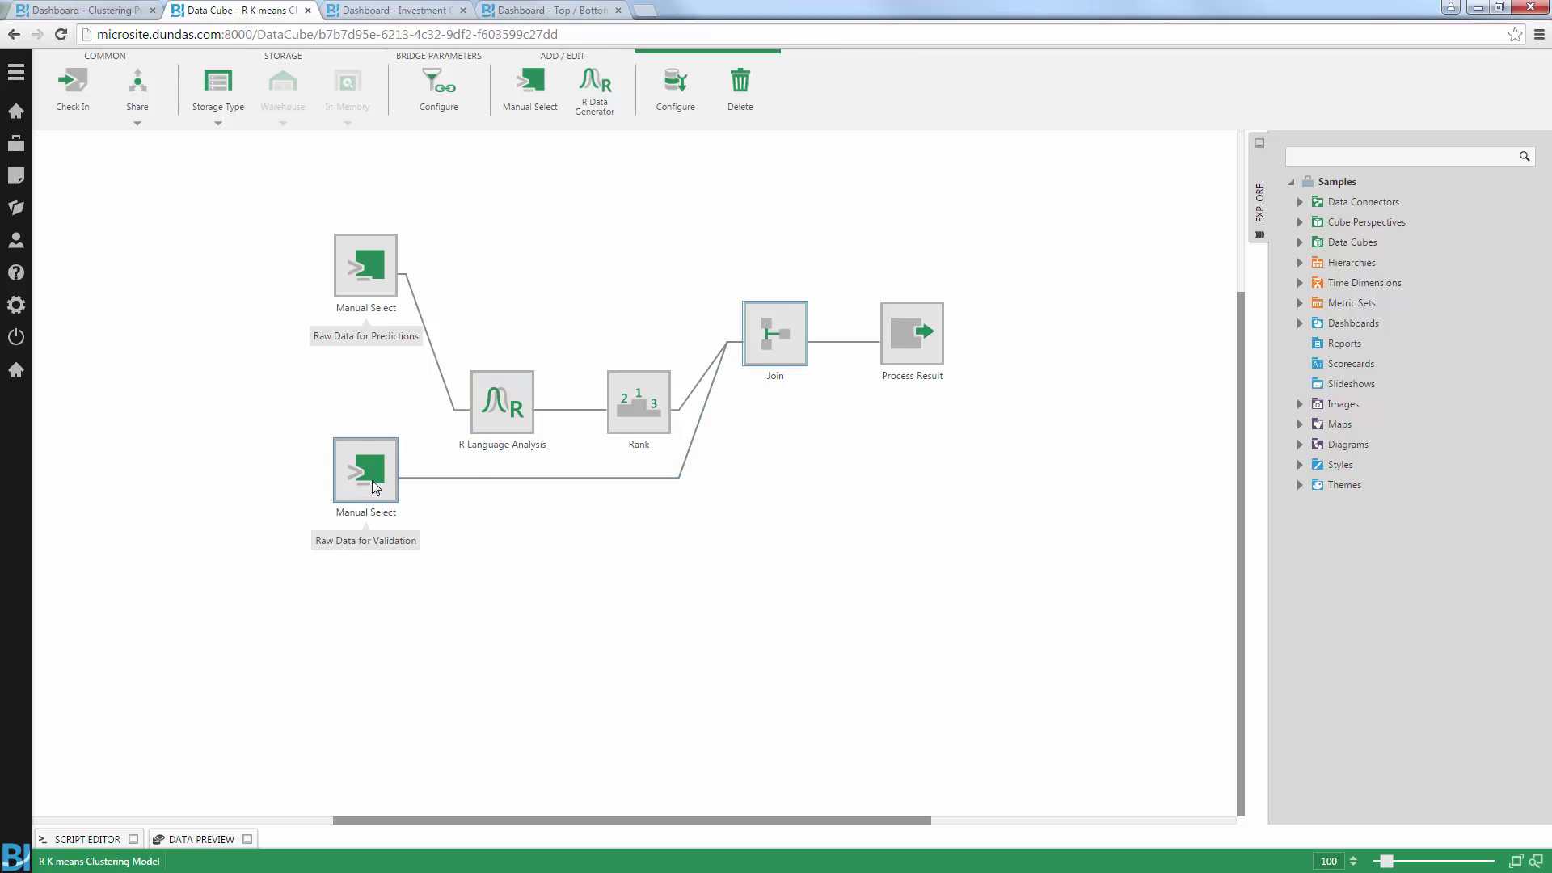
{"action": "left_click", "coordinate": [423, 477]}
{"action": "left_click", "coordinate": [358, 363]}
Step: Switch to the Clustering Predictions using R dashboard and add Species as the column series of the known-clusters chart
{"action": "left_click", "coordinate": [112, 11]}
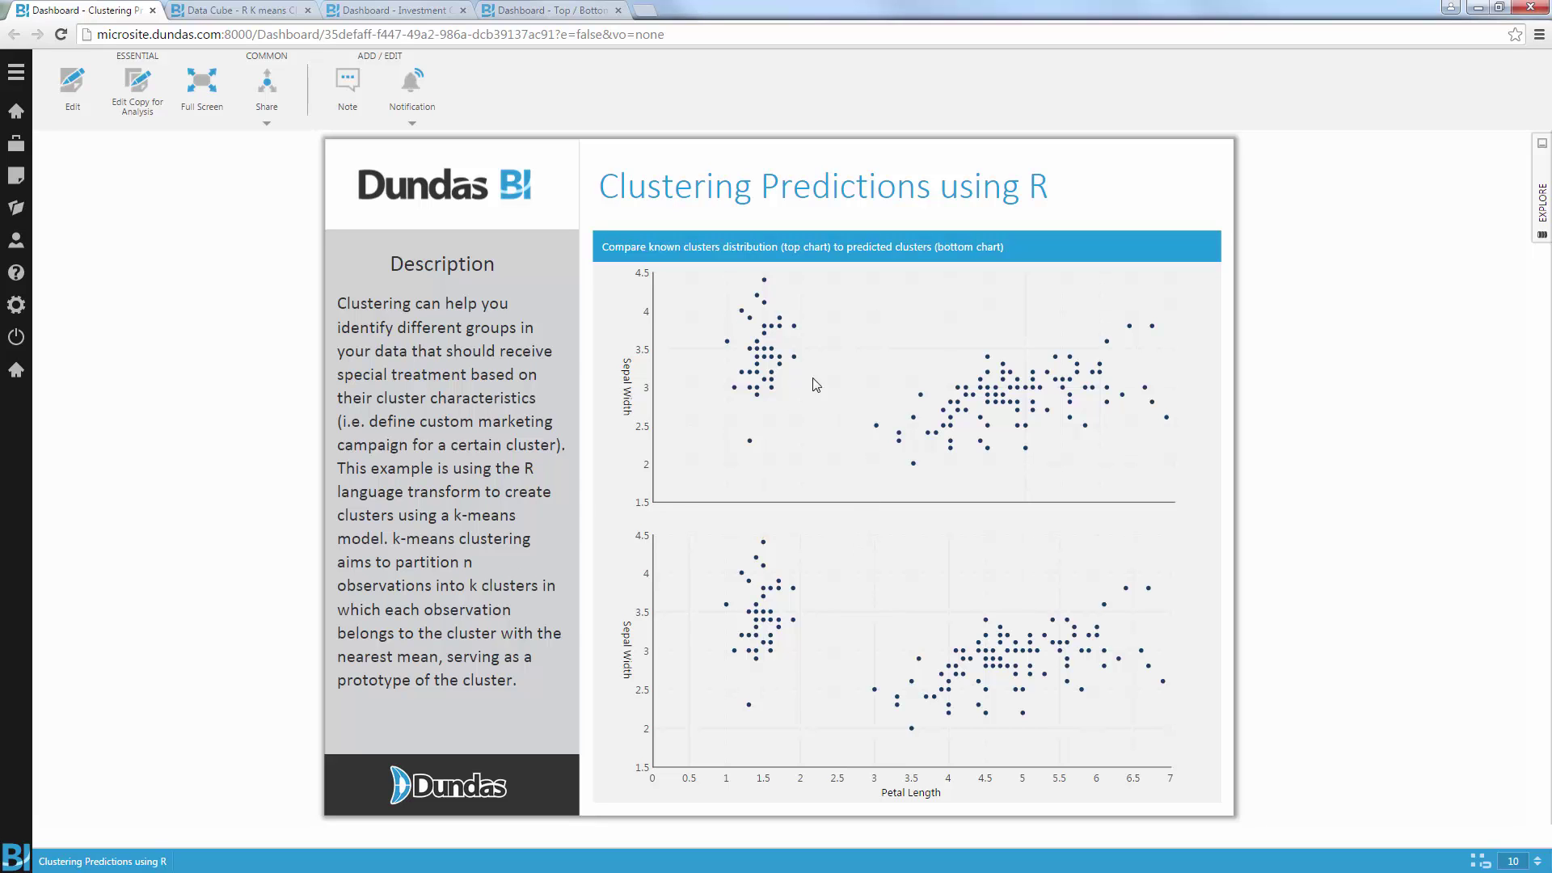
{"action": "right_click", "coordinate": [865, 340]}
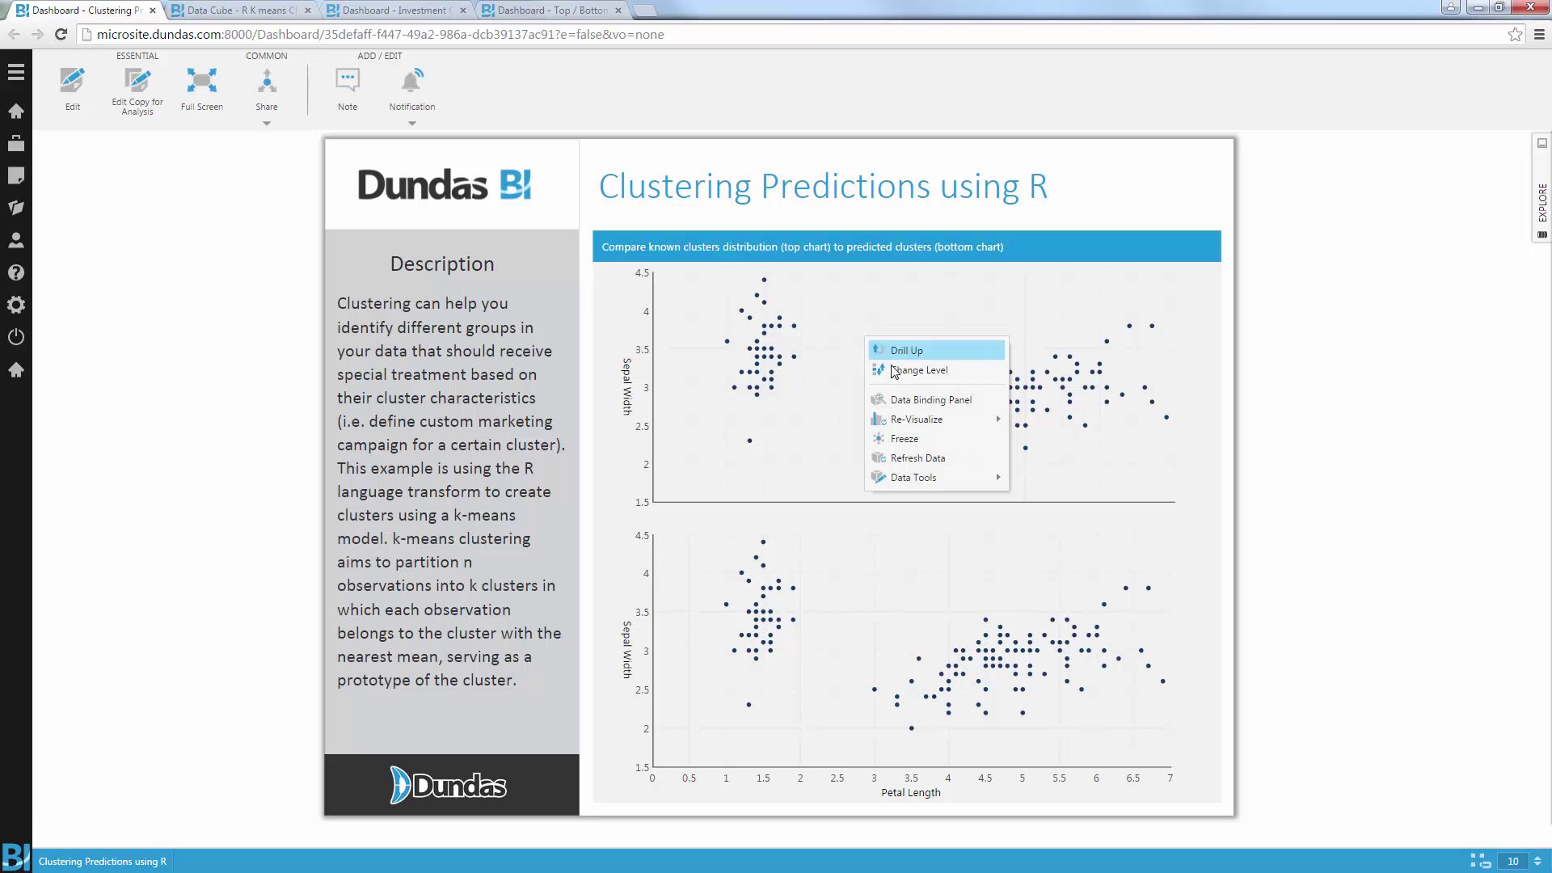
{"action": "left_click", "coordinate": [921, 399]}
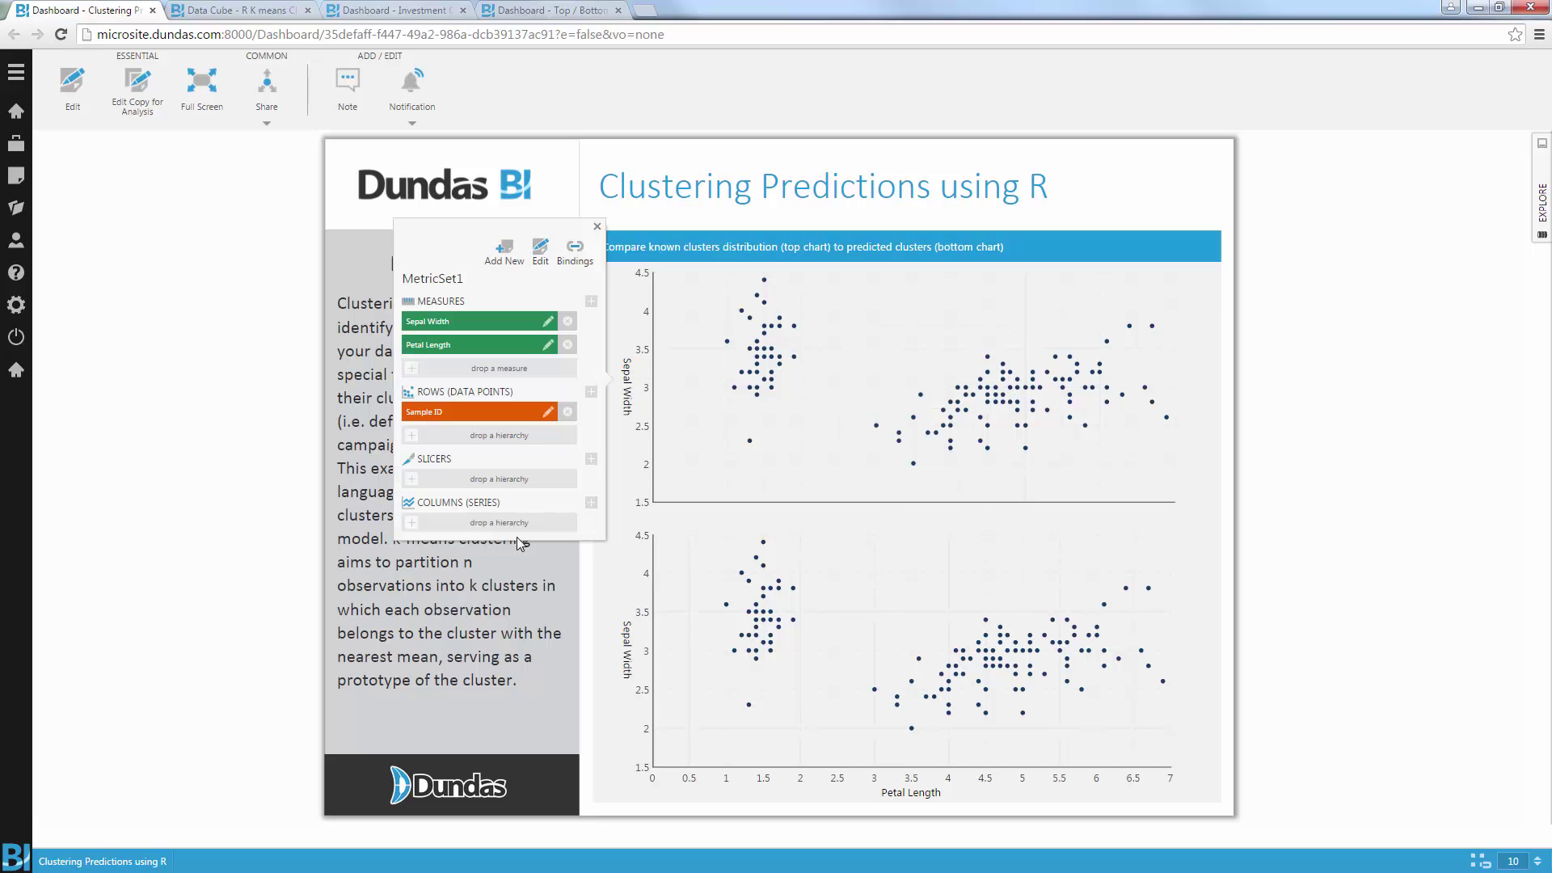
{"action": "left_click", "coordinate": [592, 503]}
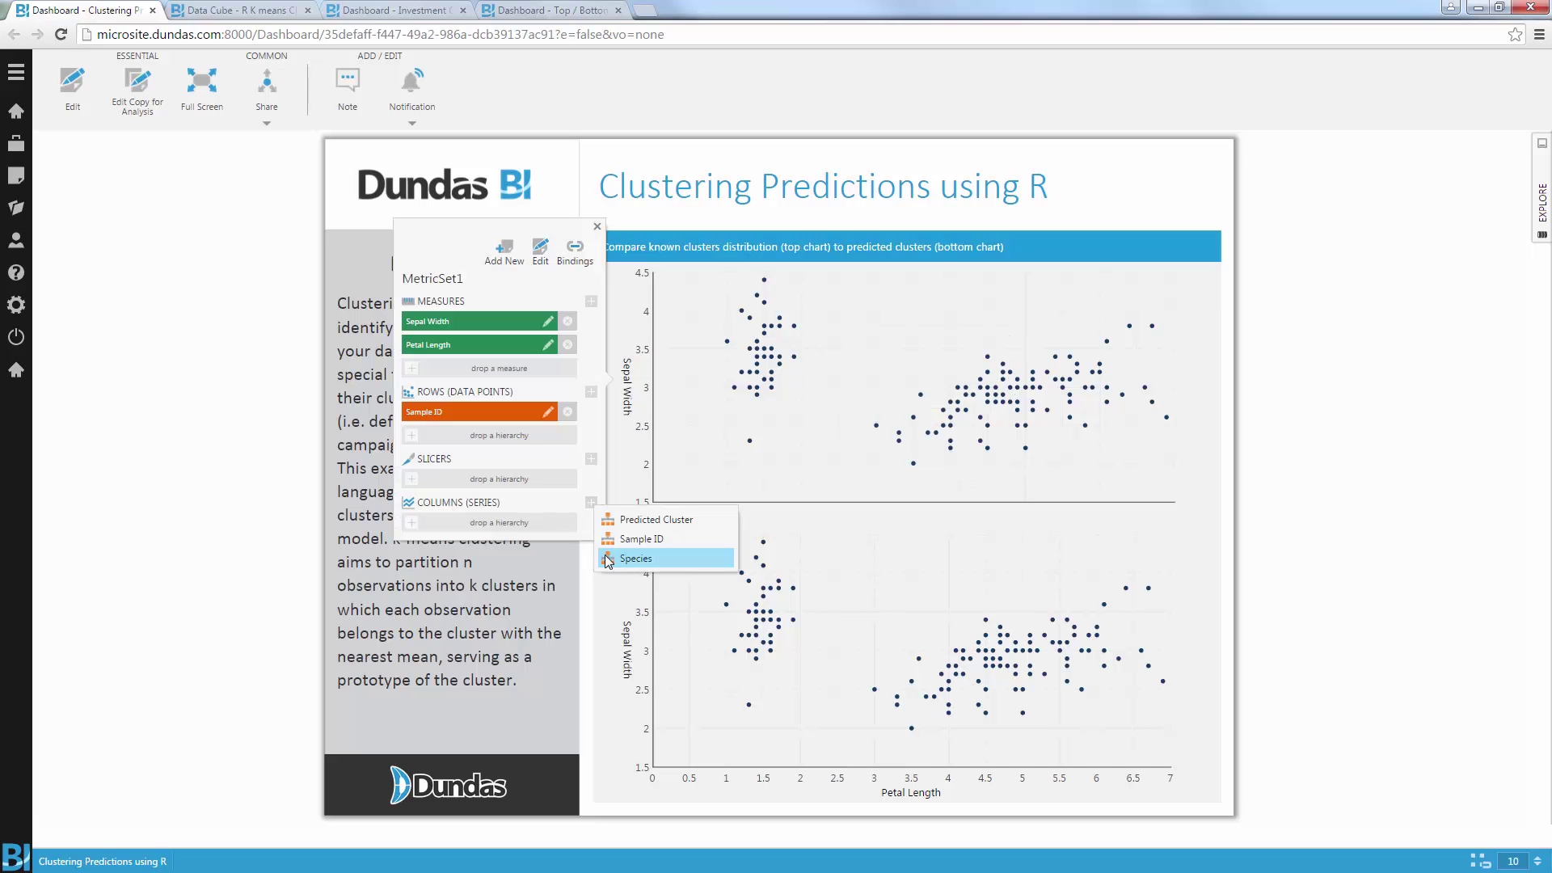
{"action": "left_click", "coordinate": [649, 560]}
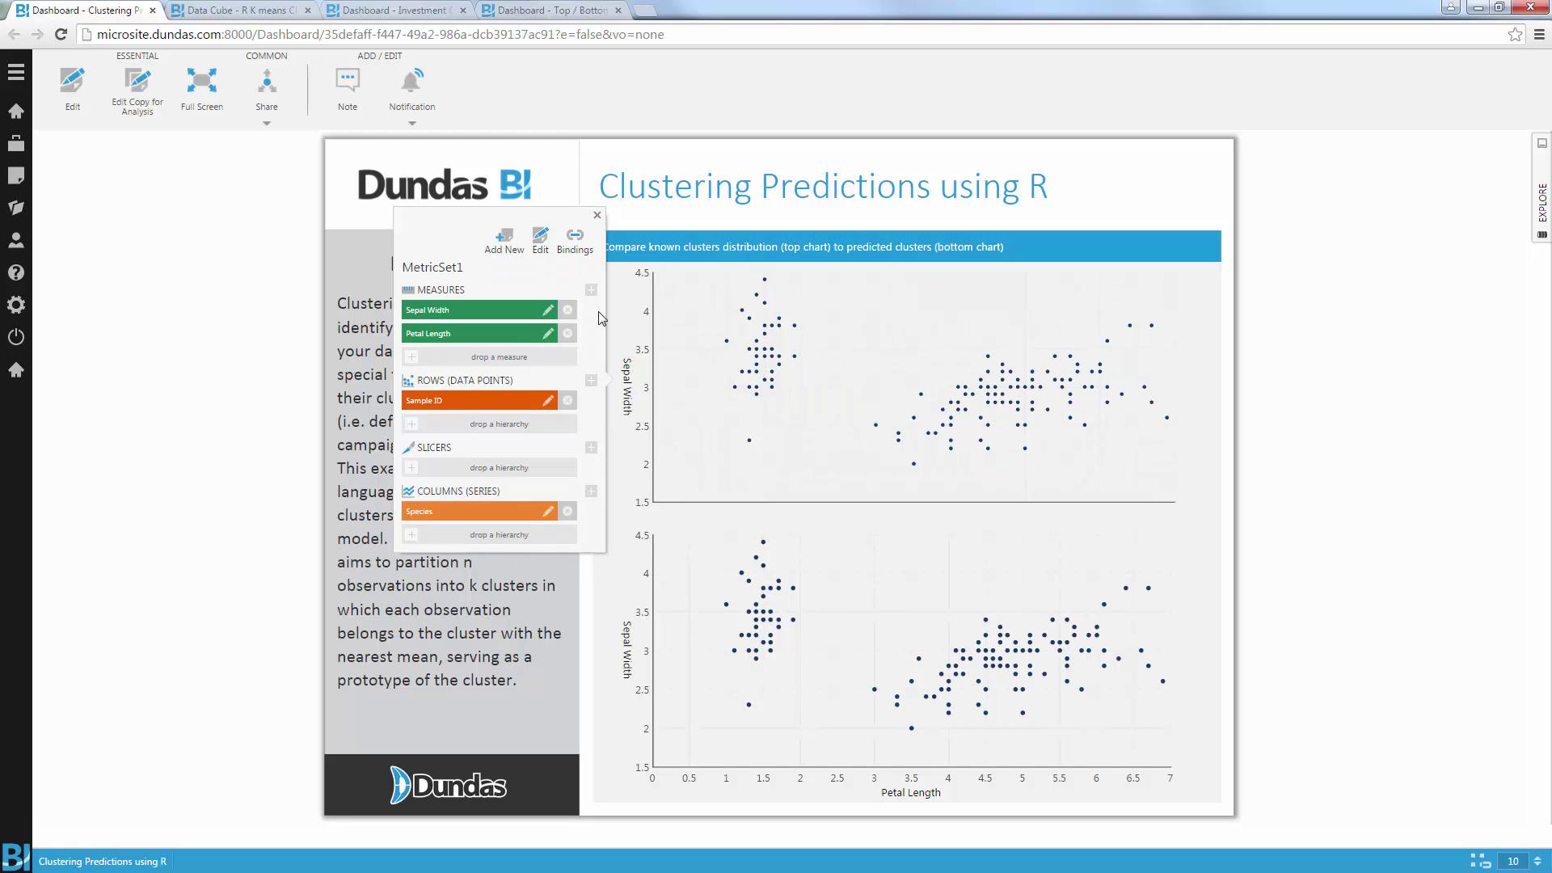
{"action": "left_click", "coordinate": [598, 226]}
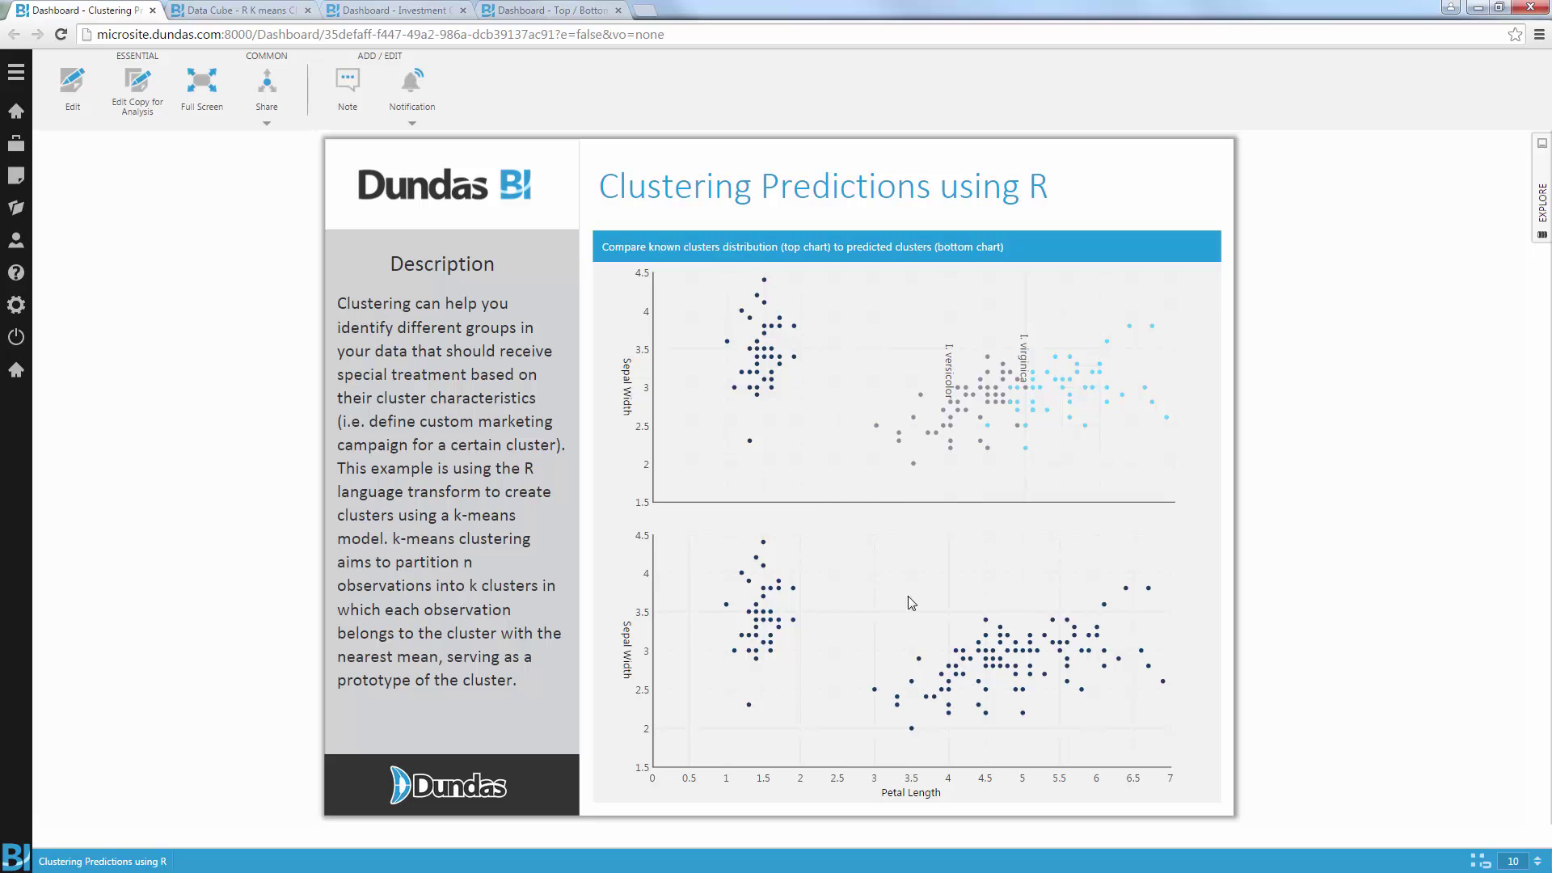
Step: Add Predicted Cluster as the column series of the predicted-clusters chart
{"action": "right_click", "coordinate": [879, 588]}
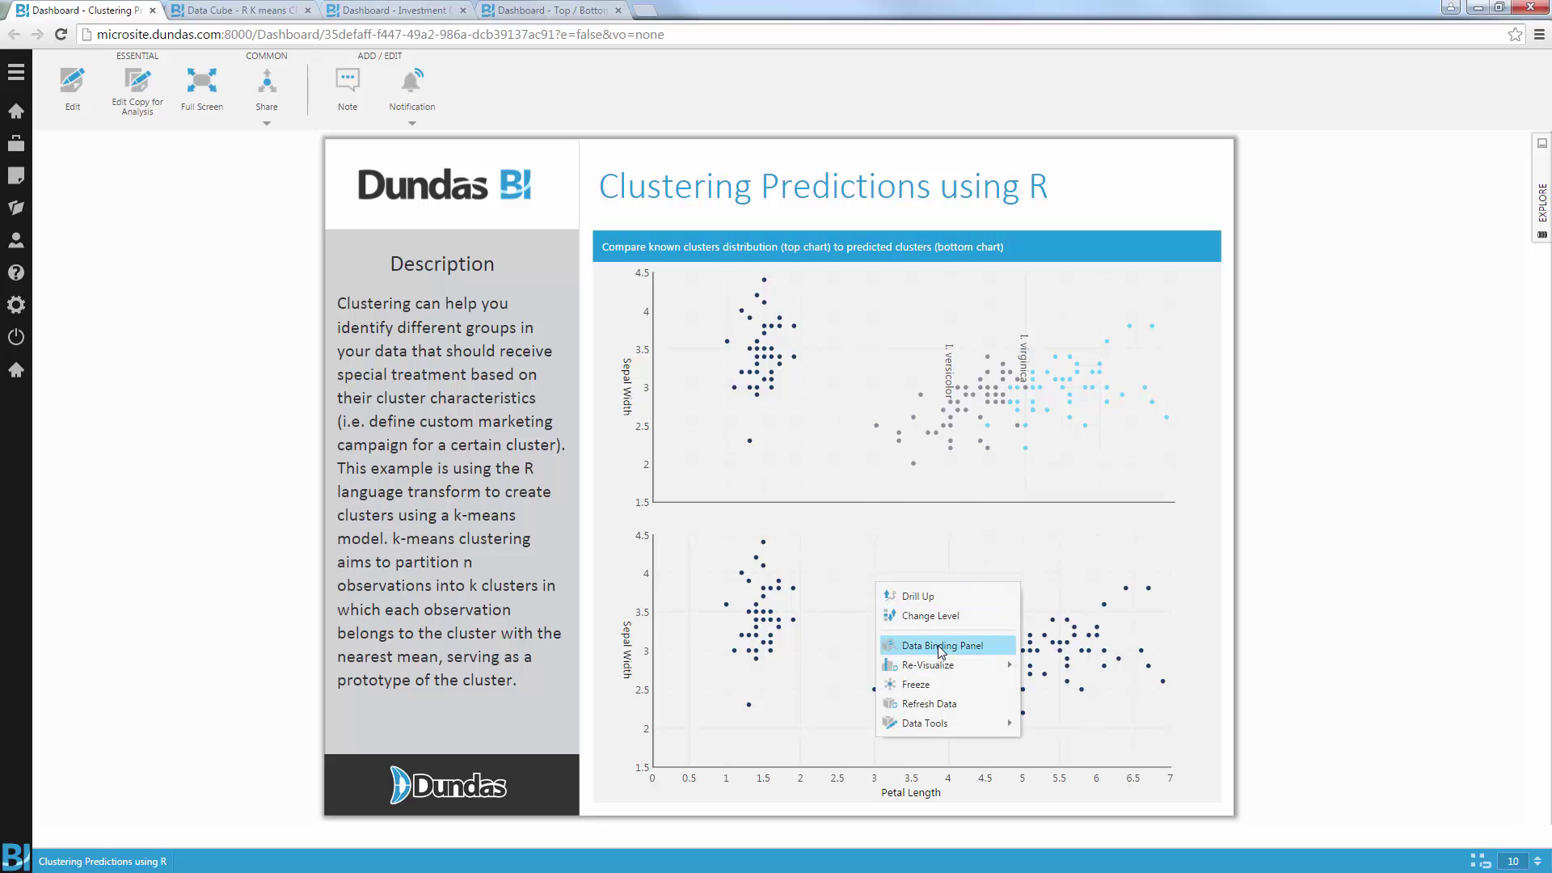
{"action": "left_click", "coordinate": [933, 646]}
{"action": "left_click", "coordinate": [594, 768]}
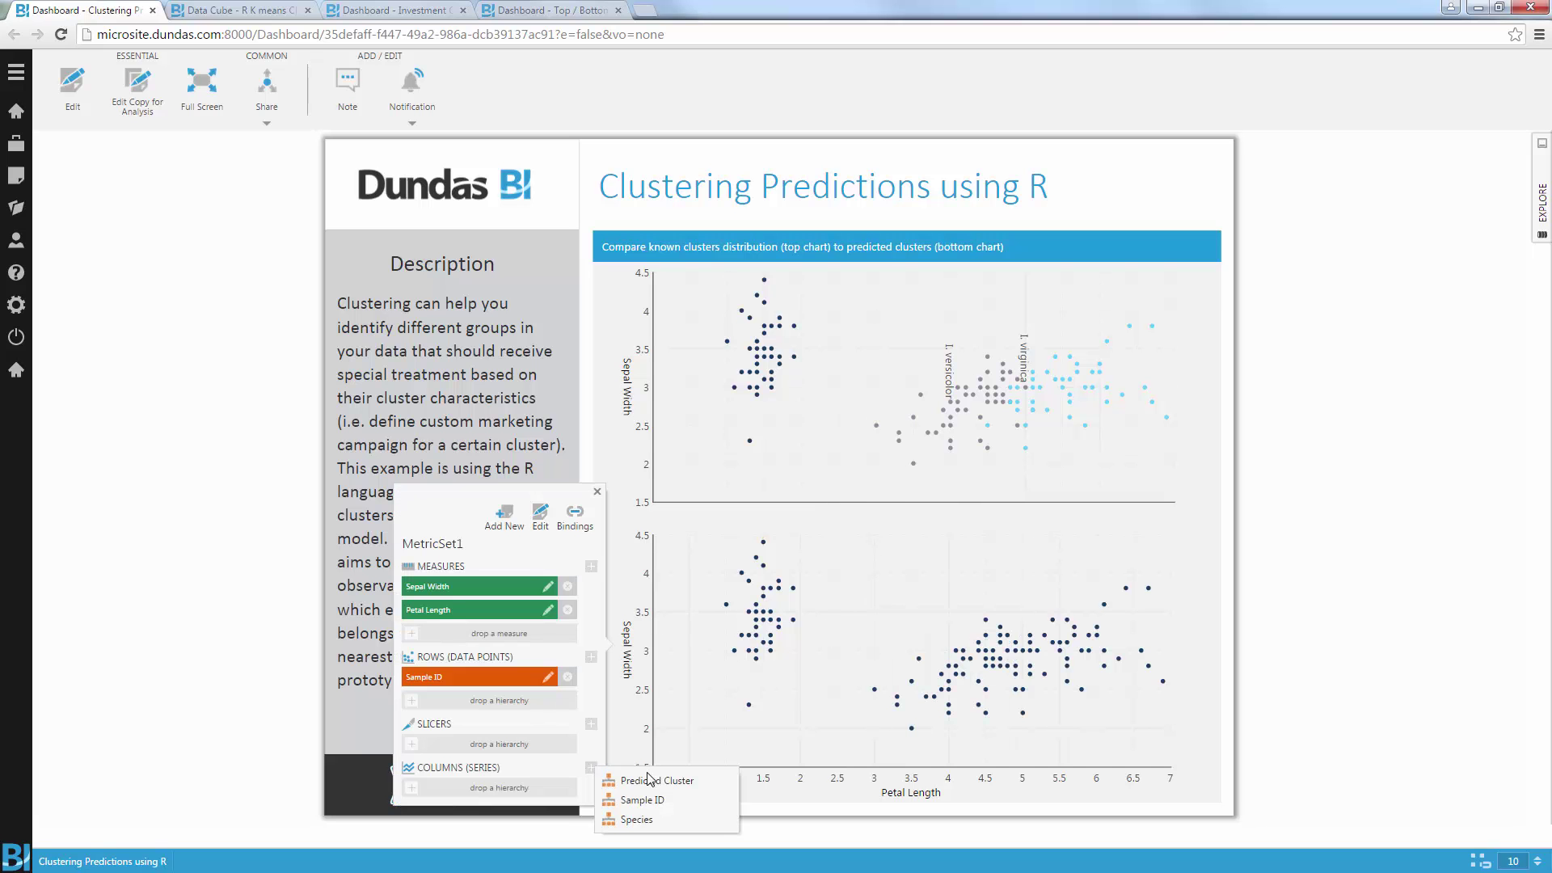
{"action": "left_click", "coordinate": [701, 779]}
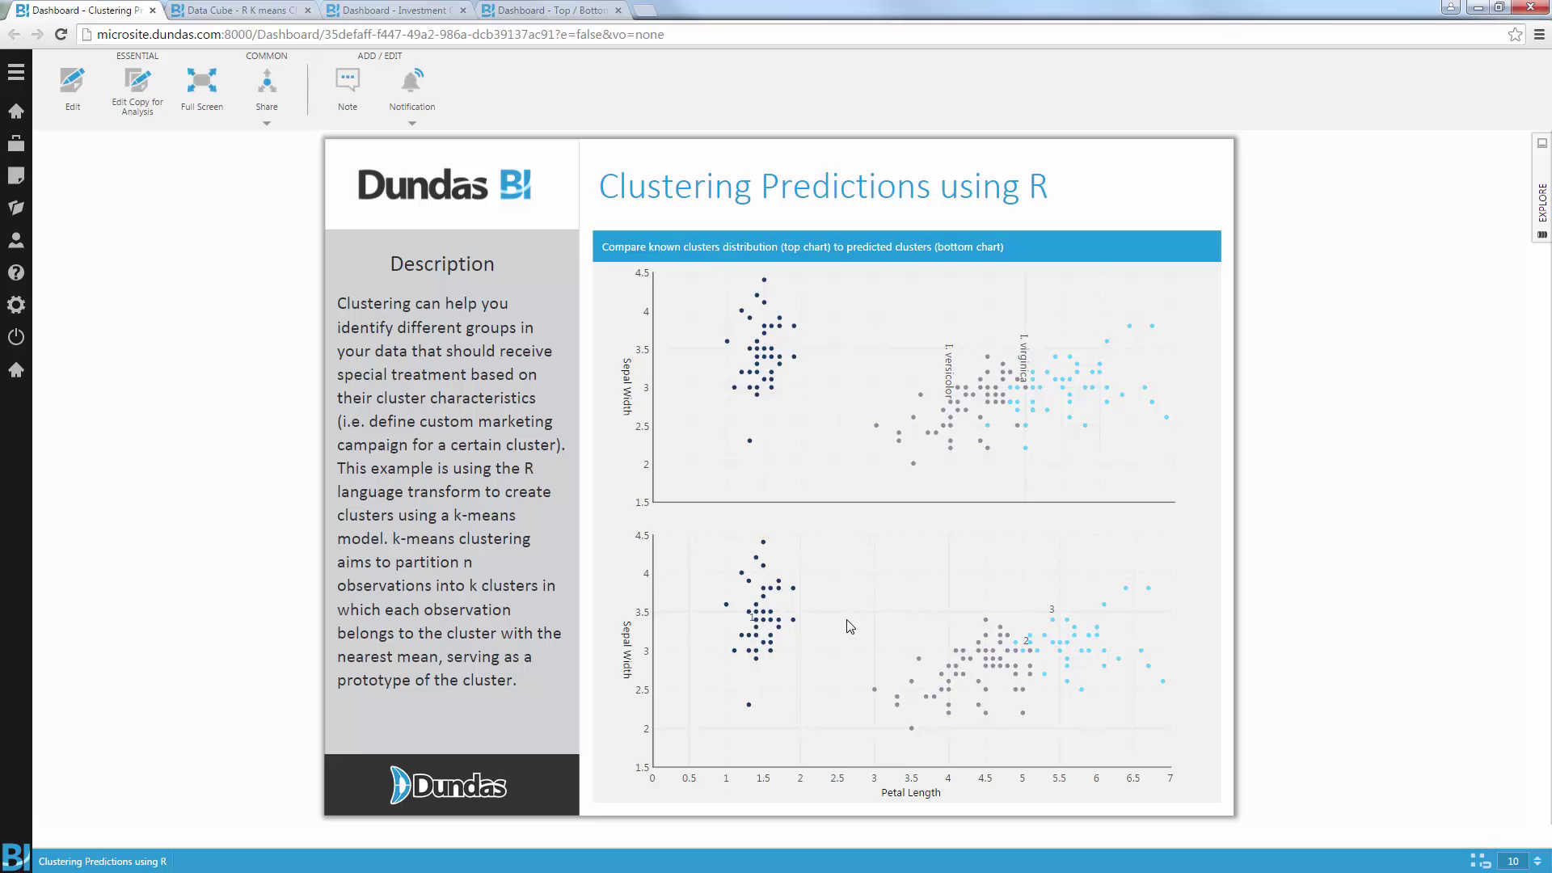
Step: Refresh the data of the predicted-clusters chart five times to rerun the k-means clustering
{"action": "right_click", "coordinate": [849, 627]}
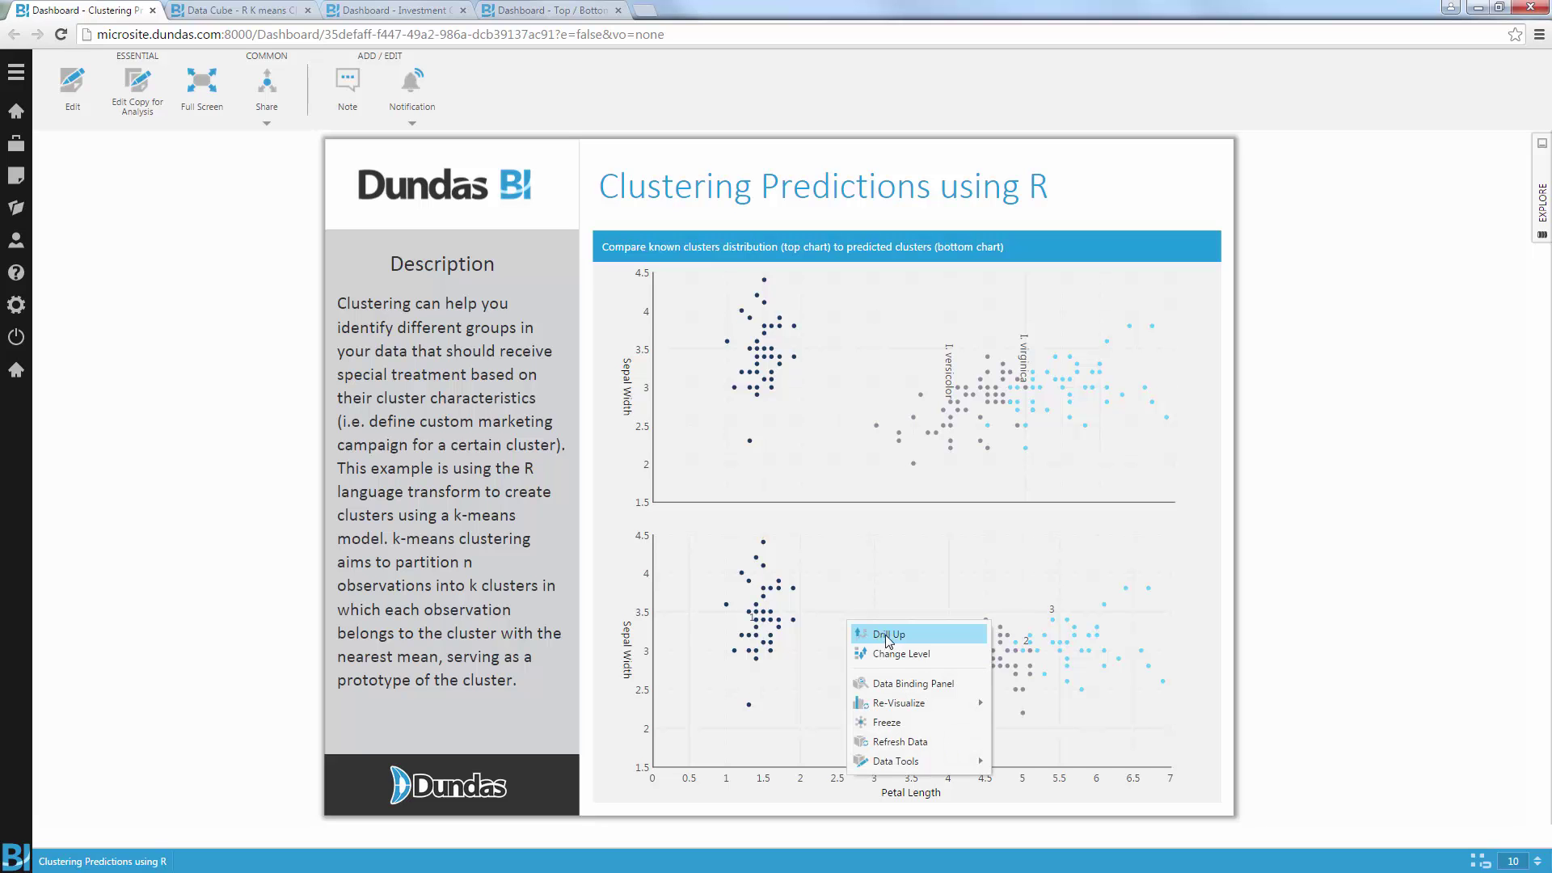
{"action": "left_click", "coordinate": [880, 744]}
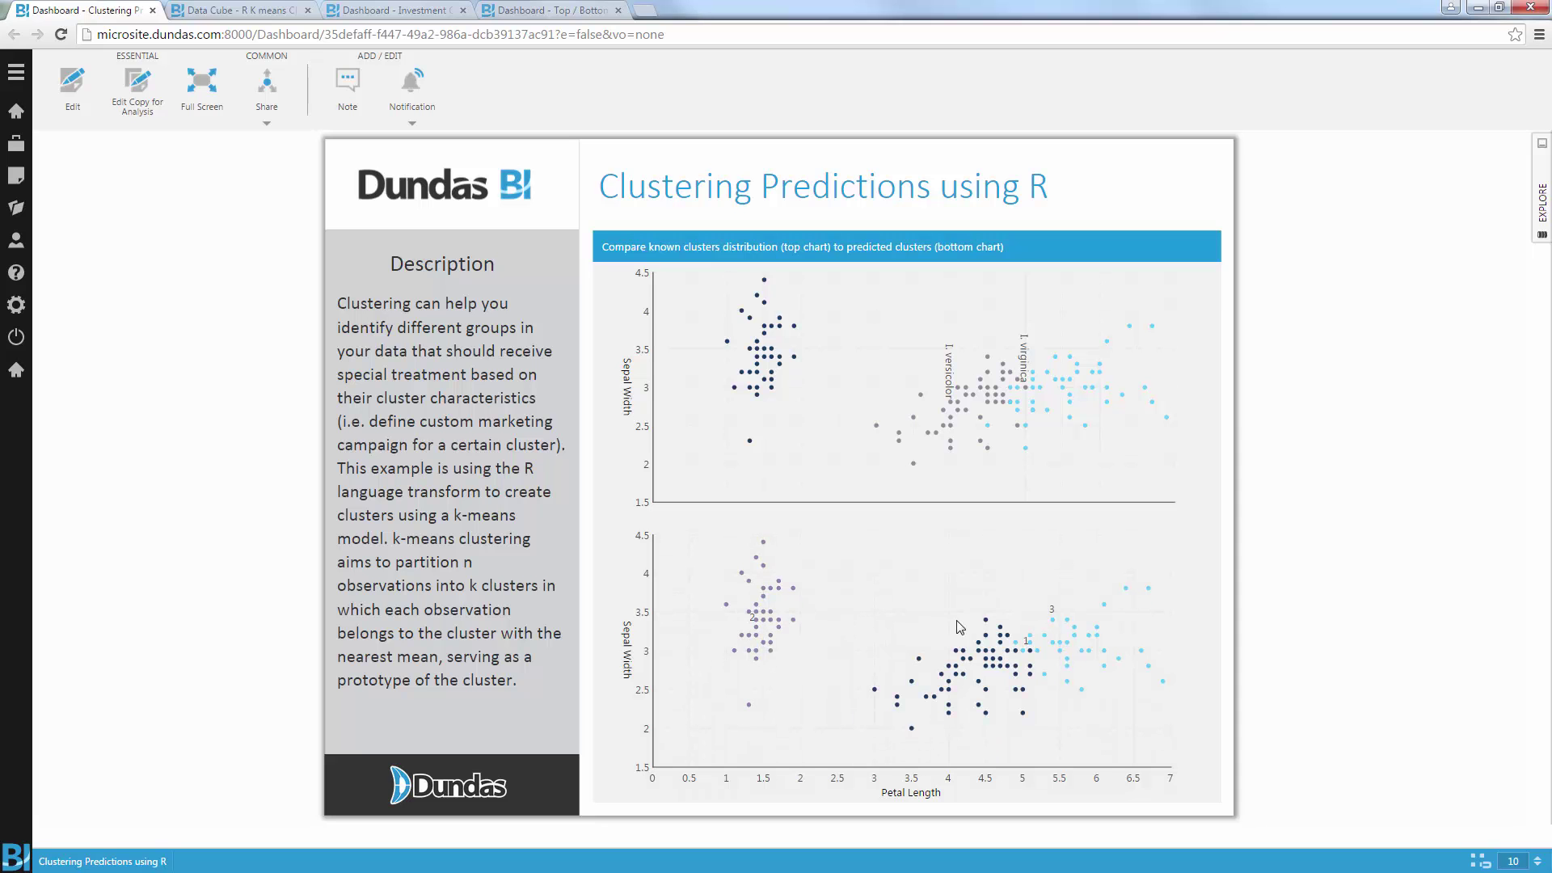
{"action": "right_click", "coordinate": [881, 574]}
{"action": "left_click", "coordinate": [907, 691]}
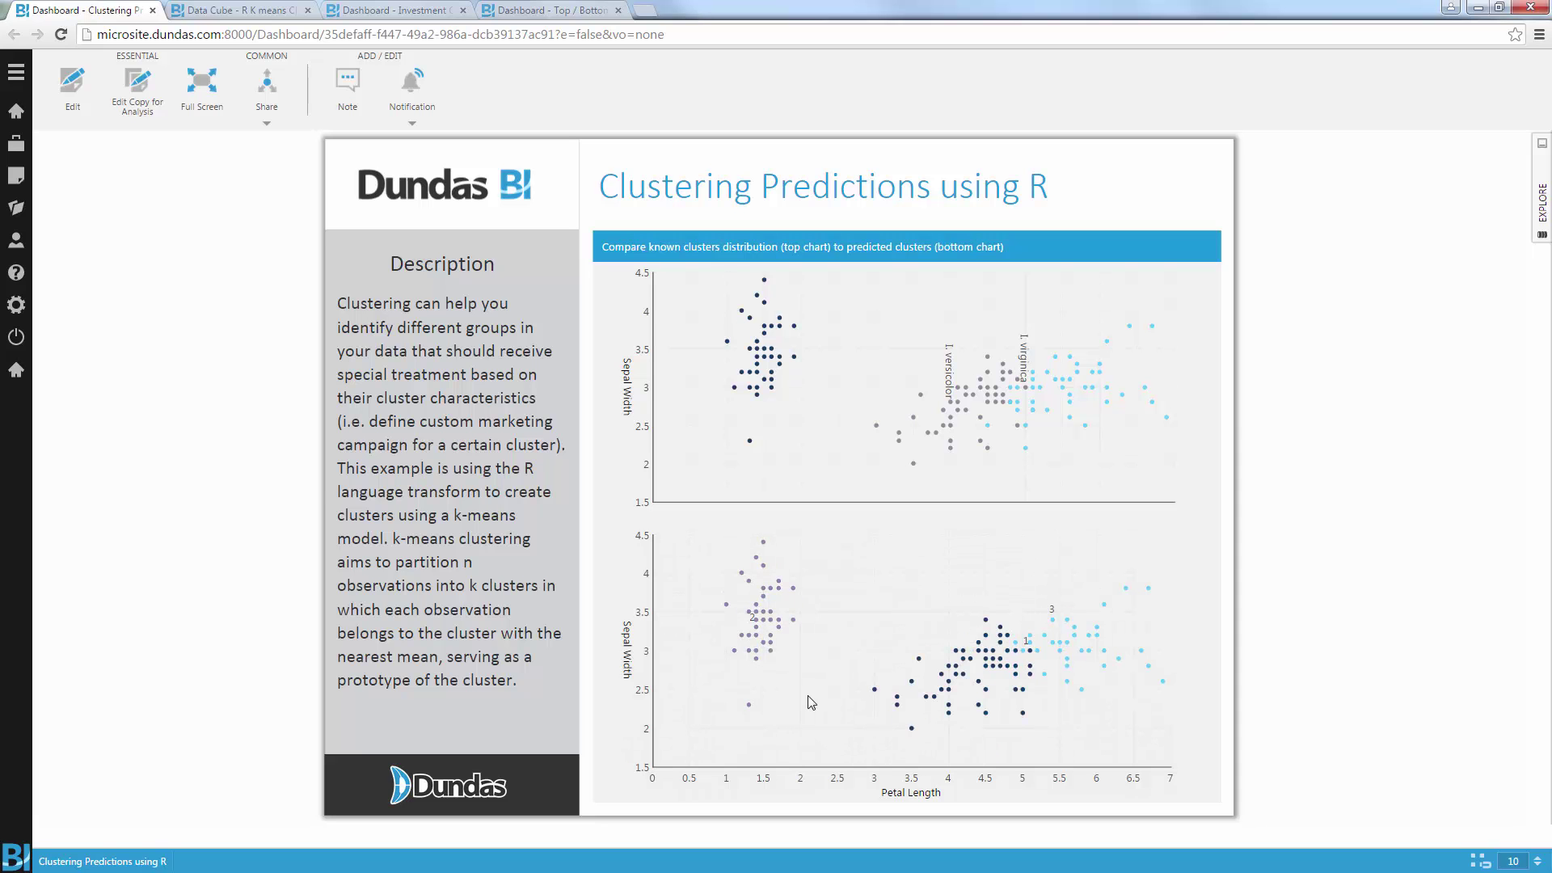
{"action": "right_click", "coordinate": [858, 575]}
{"action": "left_click", "coordinate": [899, 696]}
{"action": "right_click", "coordinate": [850, 577]}
{"action": "left_click", "coordinate": [879, 697]}
{"action": "right_click", "coordinate": [853, 598]}
{"action": "left_click", "coordinate": [883, 717]}
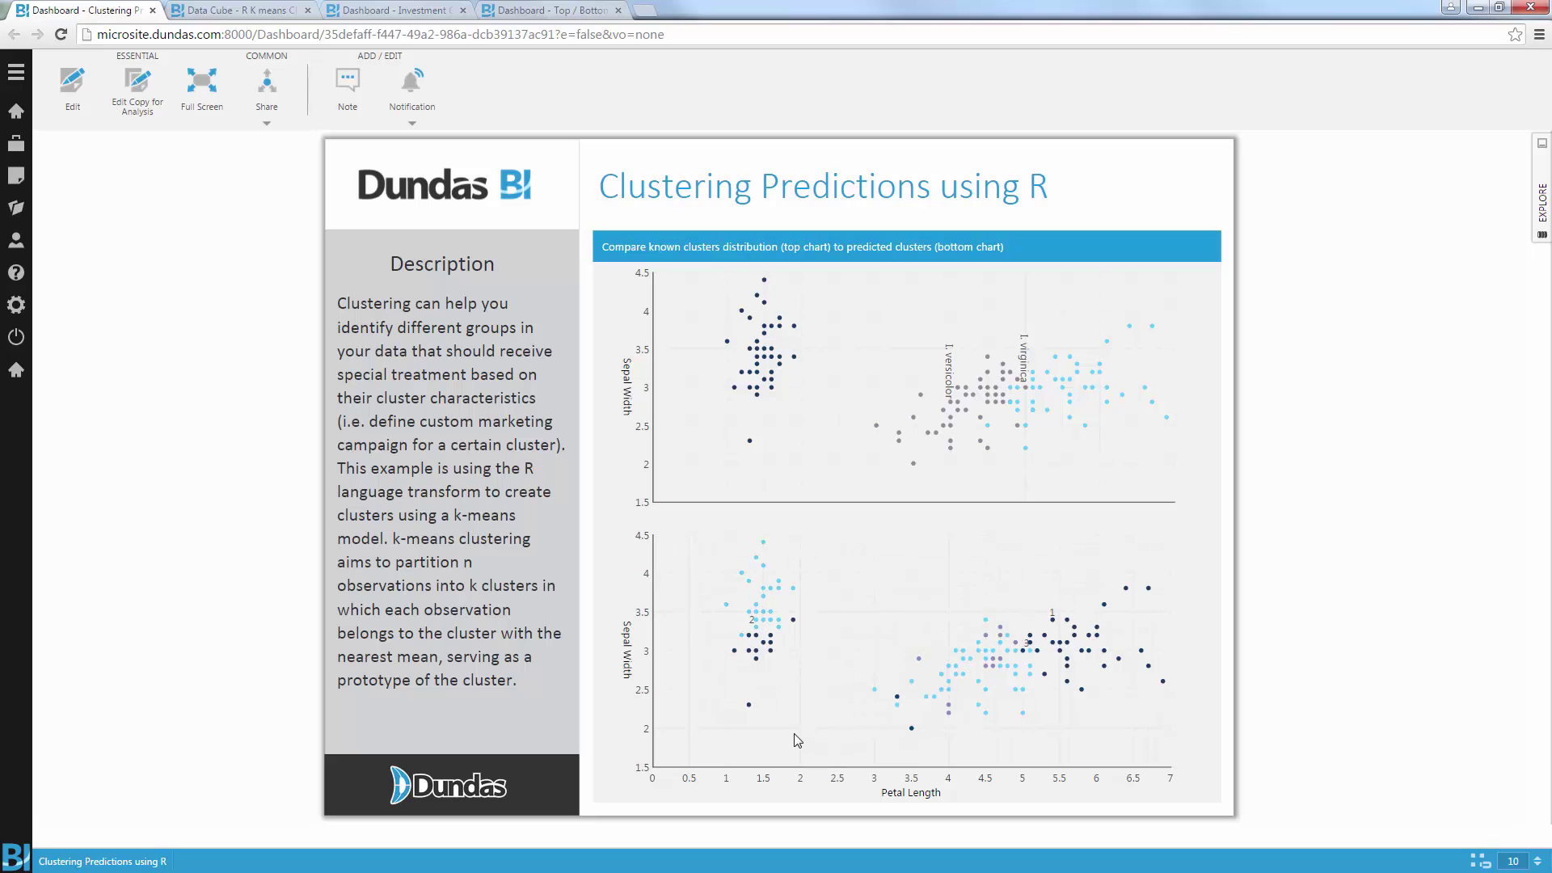
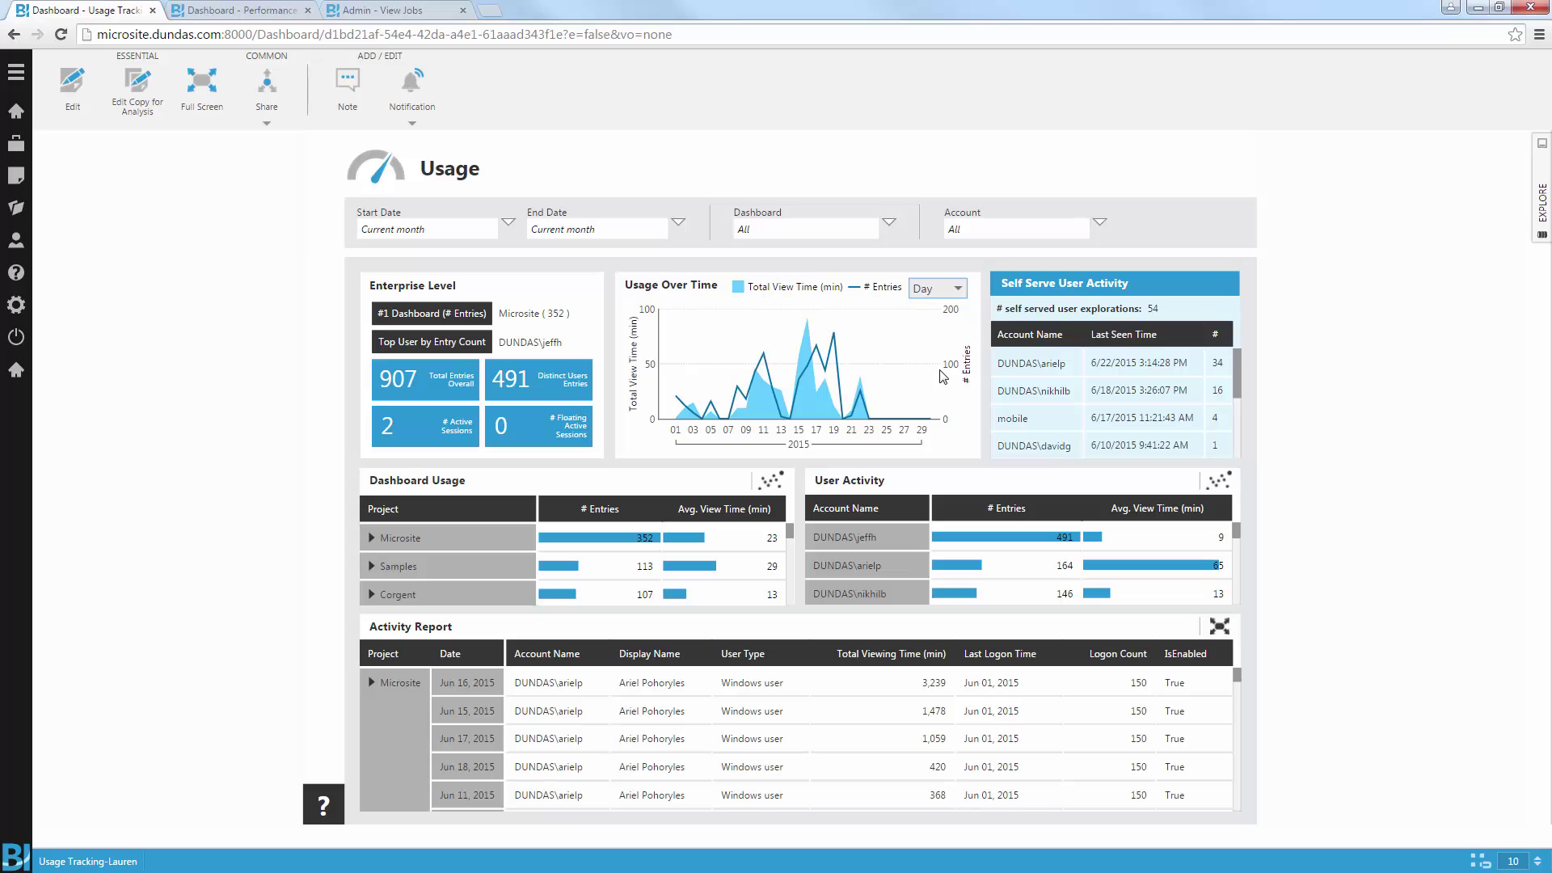
Step: Show Usage Over Time by Week and expand the Microsite project in the Dashboard Usage table
{"action": "left_click", "coordinate": [950, 292]}
{"action": "left_click", "coordinate": [939, 319]}
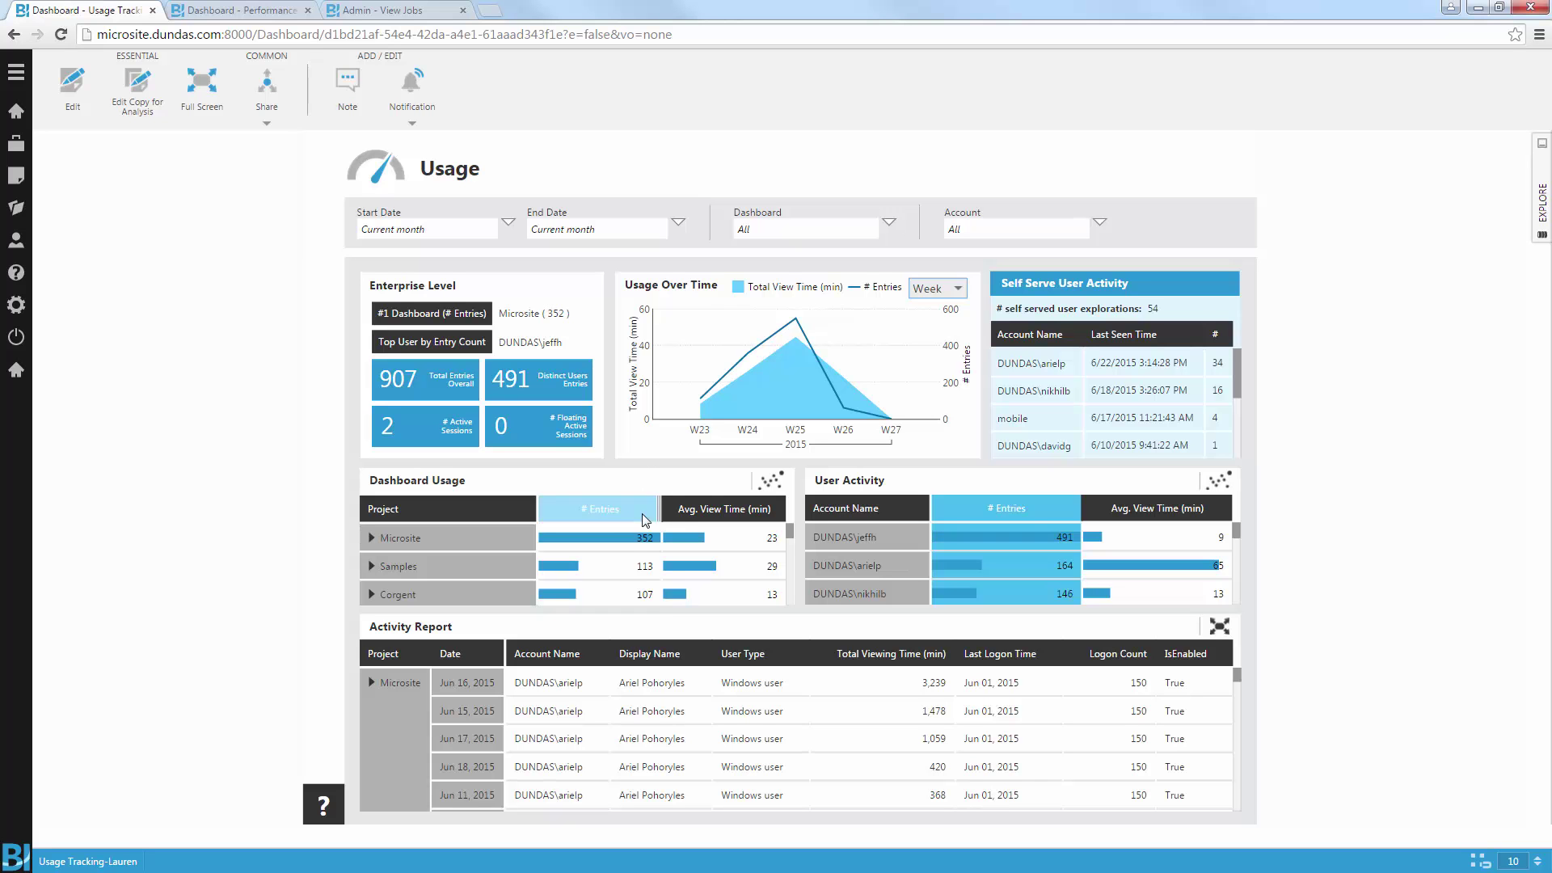
{"action": "left_click", "coordinate": [371, 537]}
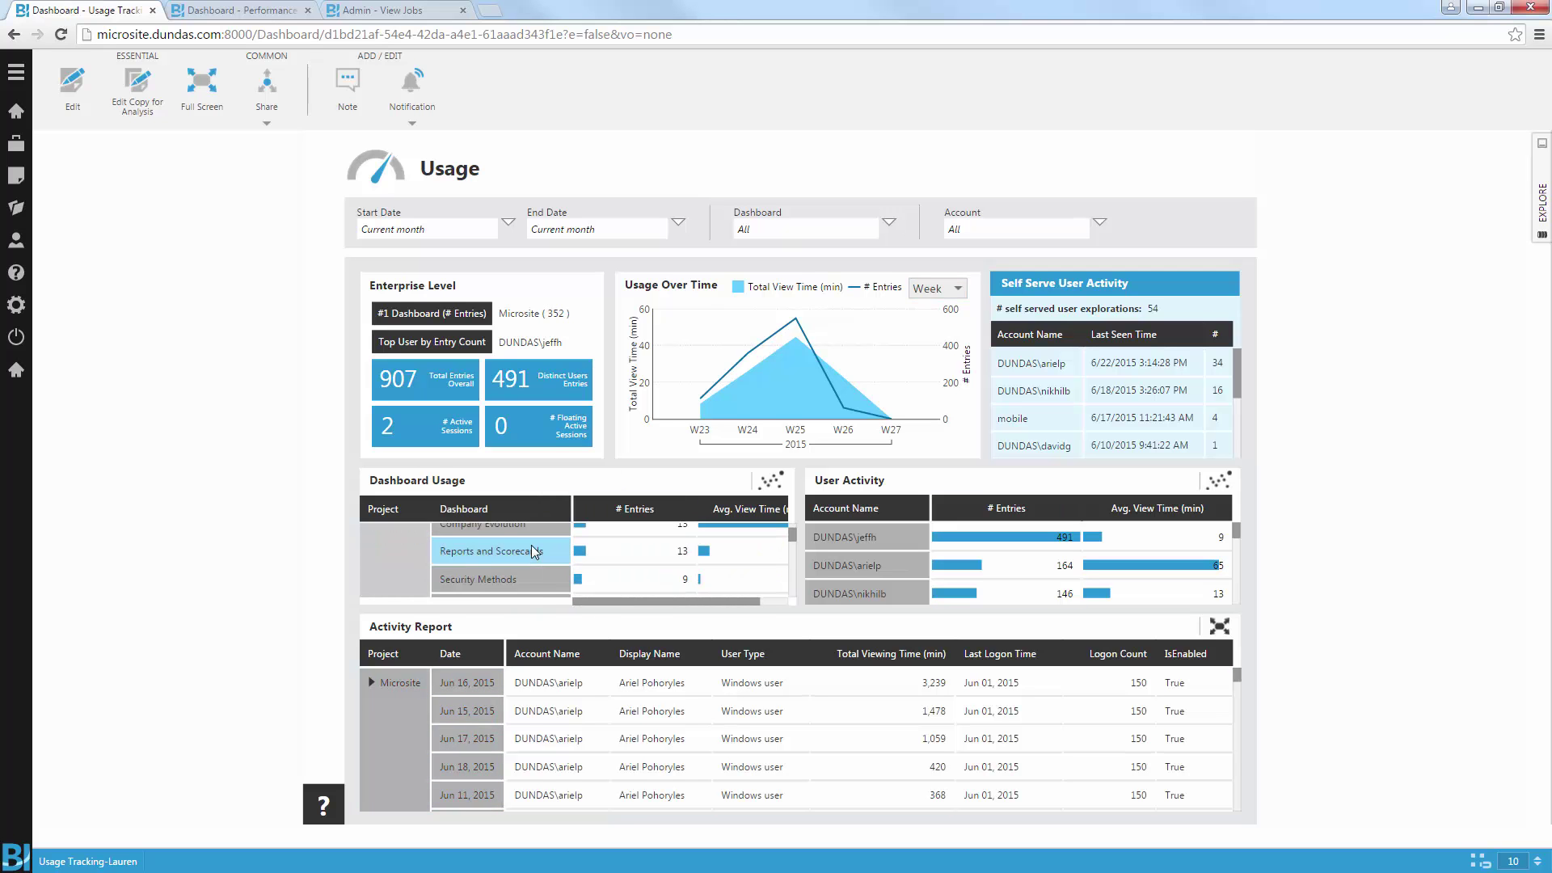
Step: View Dashboard Usage as a distribution scatter chart, inspect the point with the longest average view time, and return to the table
{"action": "left_click", "coordinate": [770, 482]}
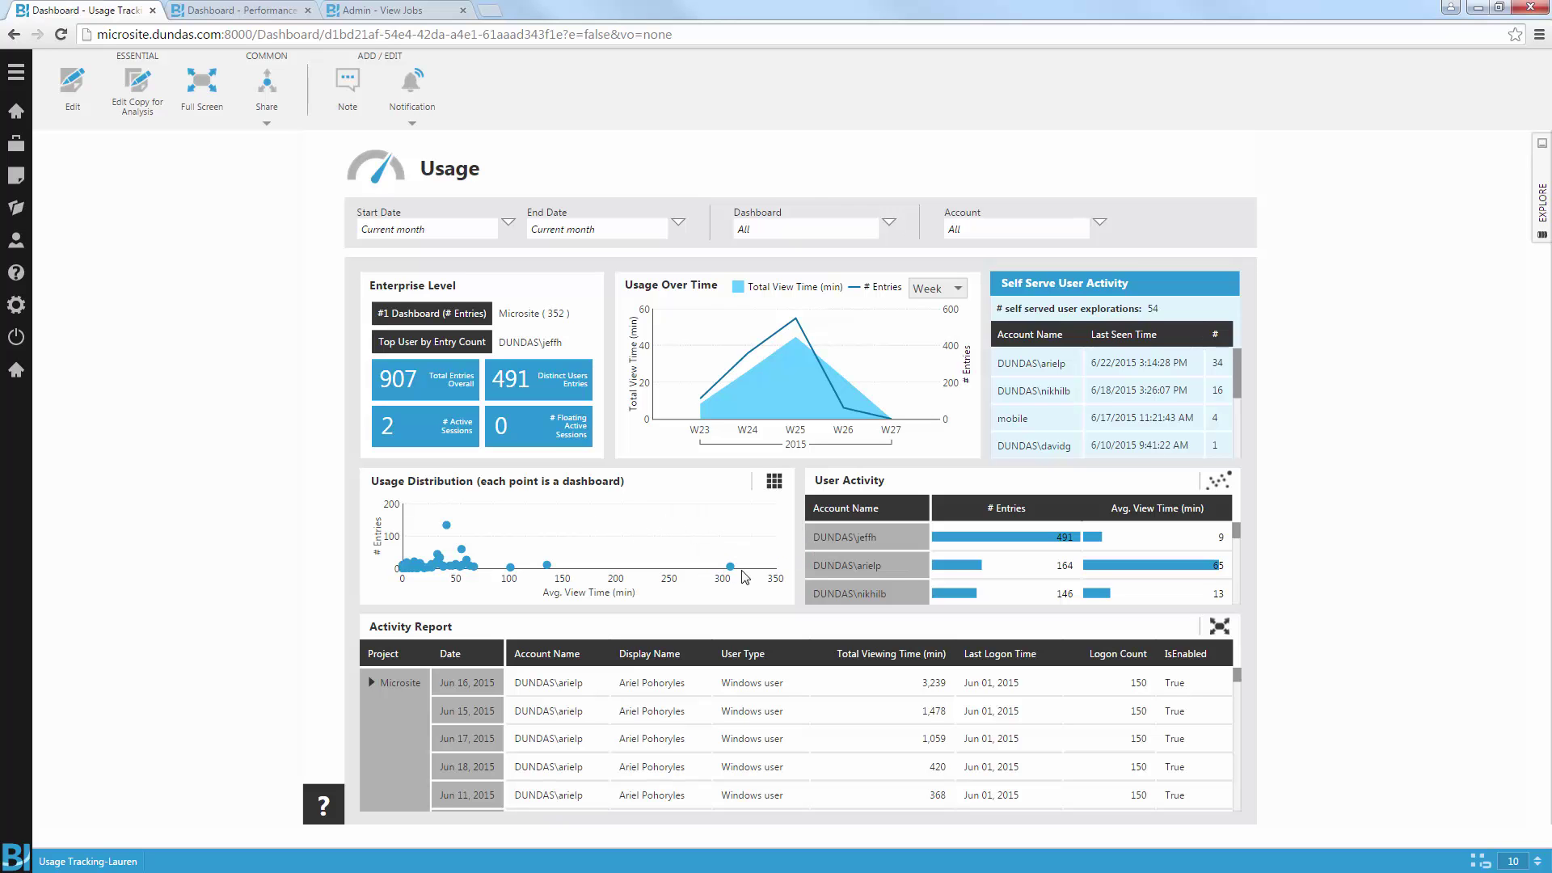
{"action": "mouse_move", "coordinate": [732, 567]}
{"action": "left_click", "coordinate": [773, 481]}
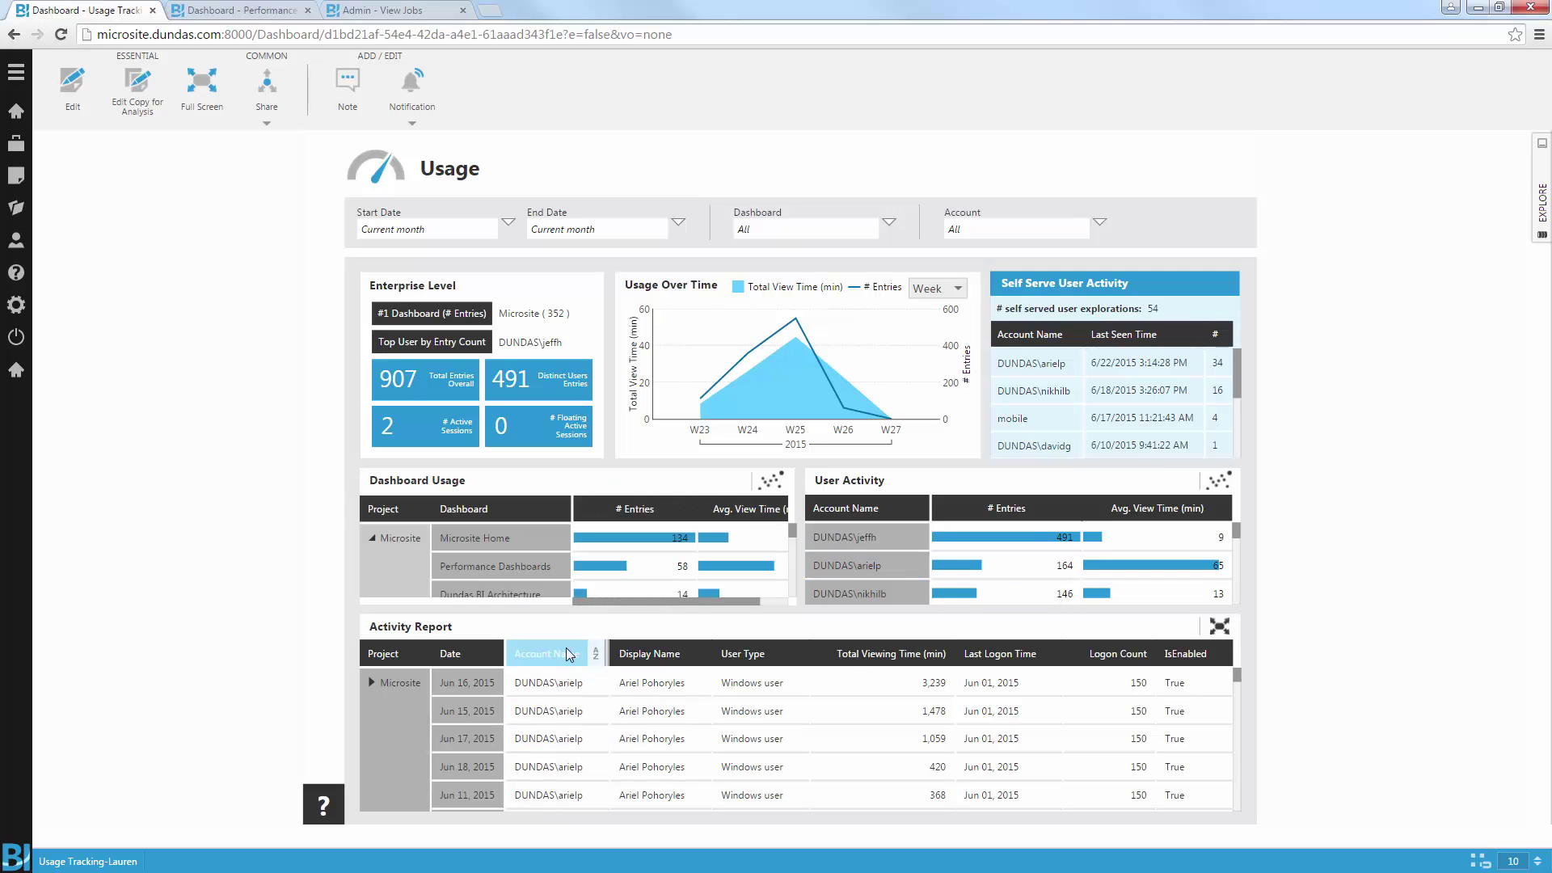
Step: Enlarge the Activity Report to look through its rows, and restore it to its original size
{"action": "left_click", "coordinate": [1219, 627]}
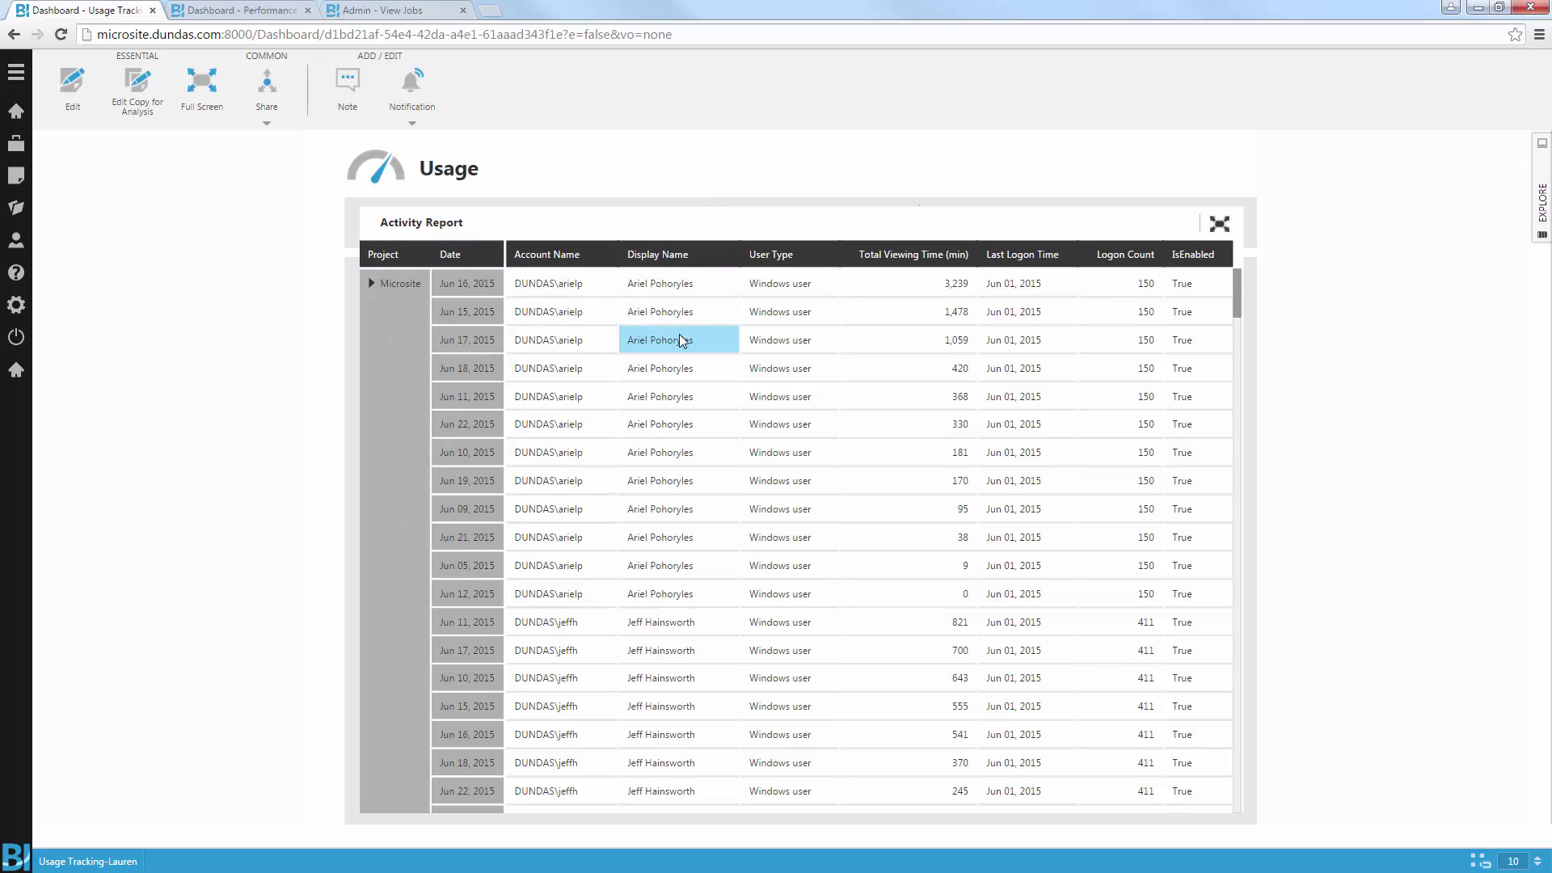
{"action": "mouse_move", "coordinate": [681, 341]}
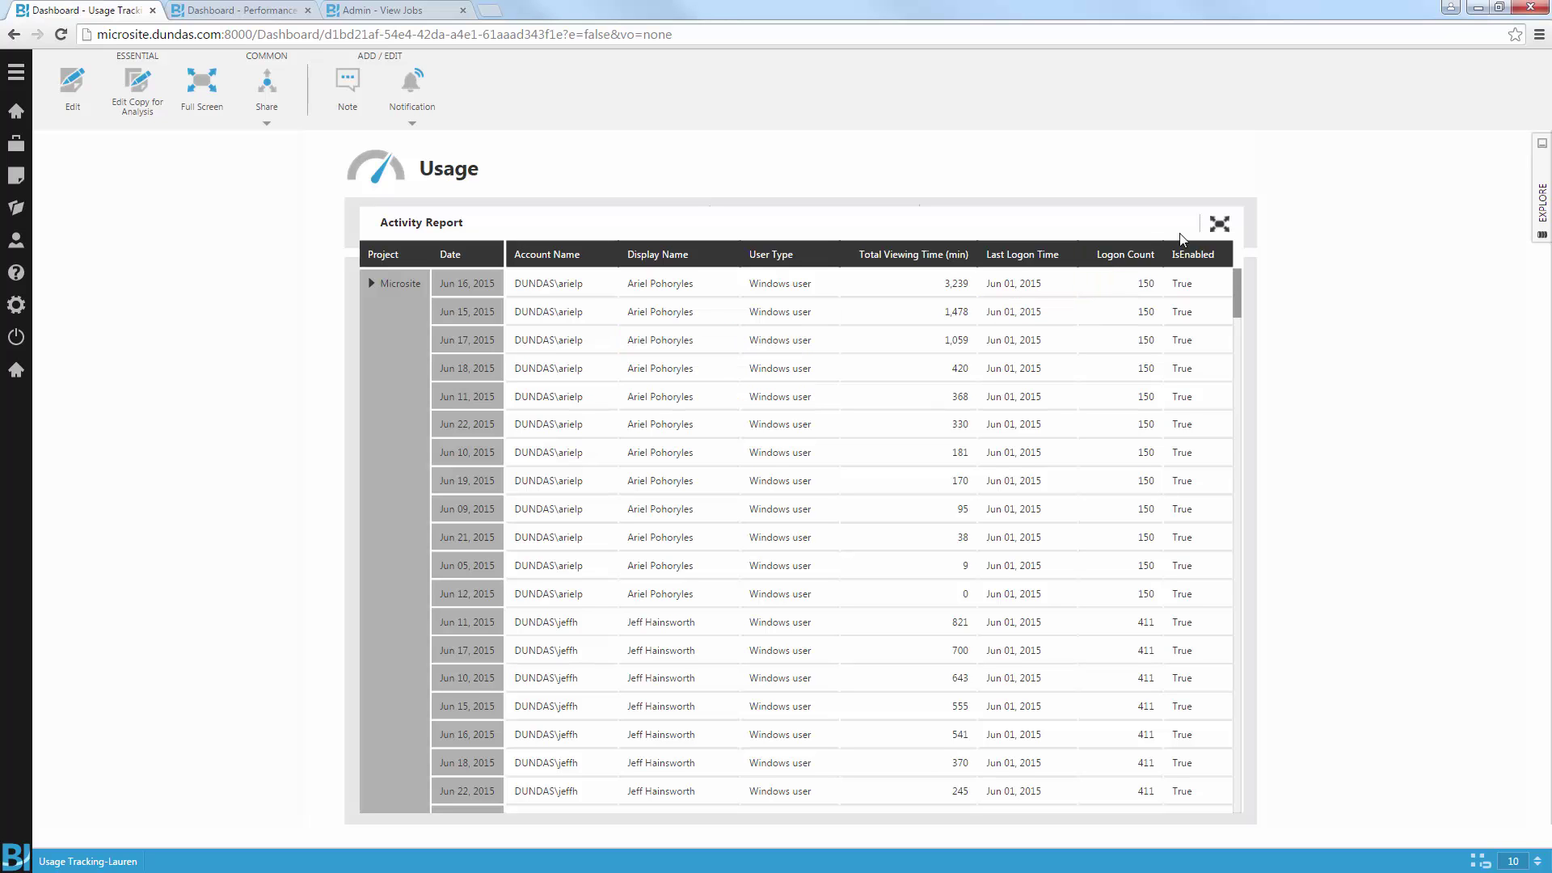
{"action": "left_click", "coordinate": [1217, 229]}
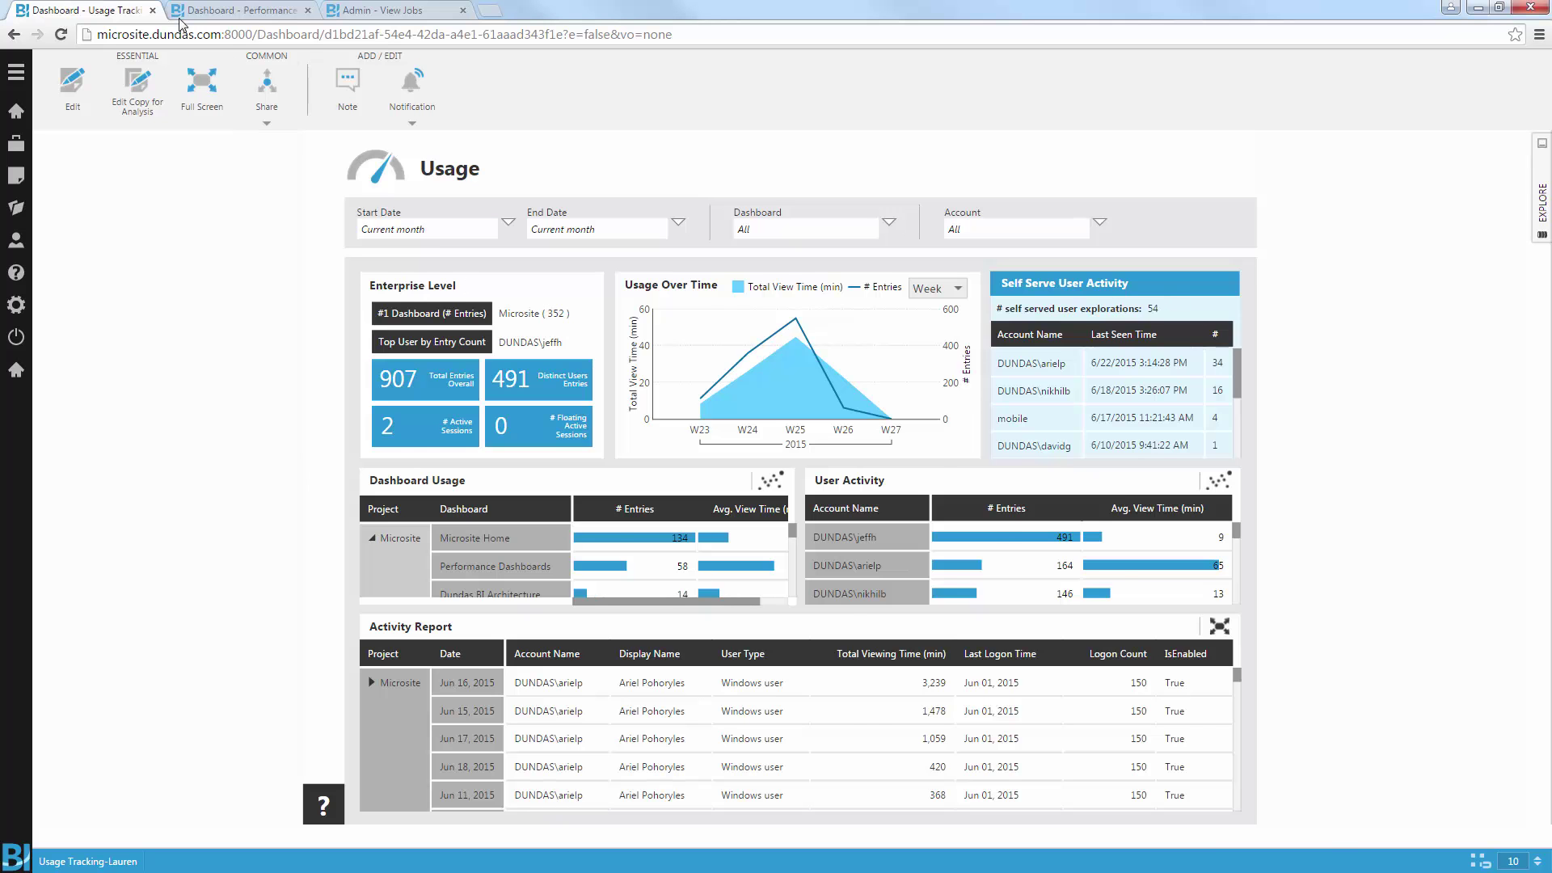
Step: Close the Usage dashboard and review the notification types available for the Performance Tracking Dashboard
{"action": "left_click", "coordinate": [152, 10]}
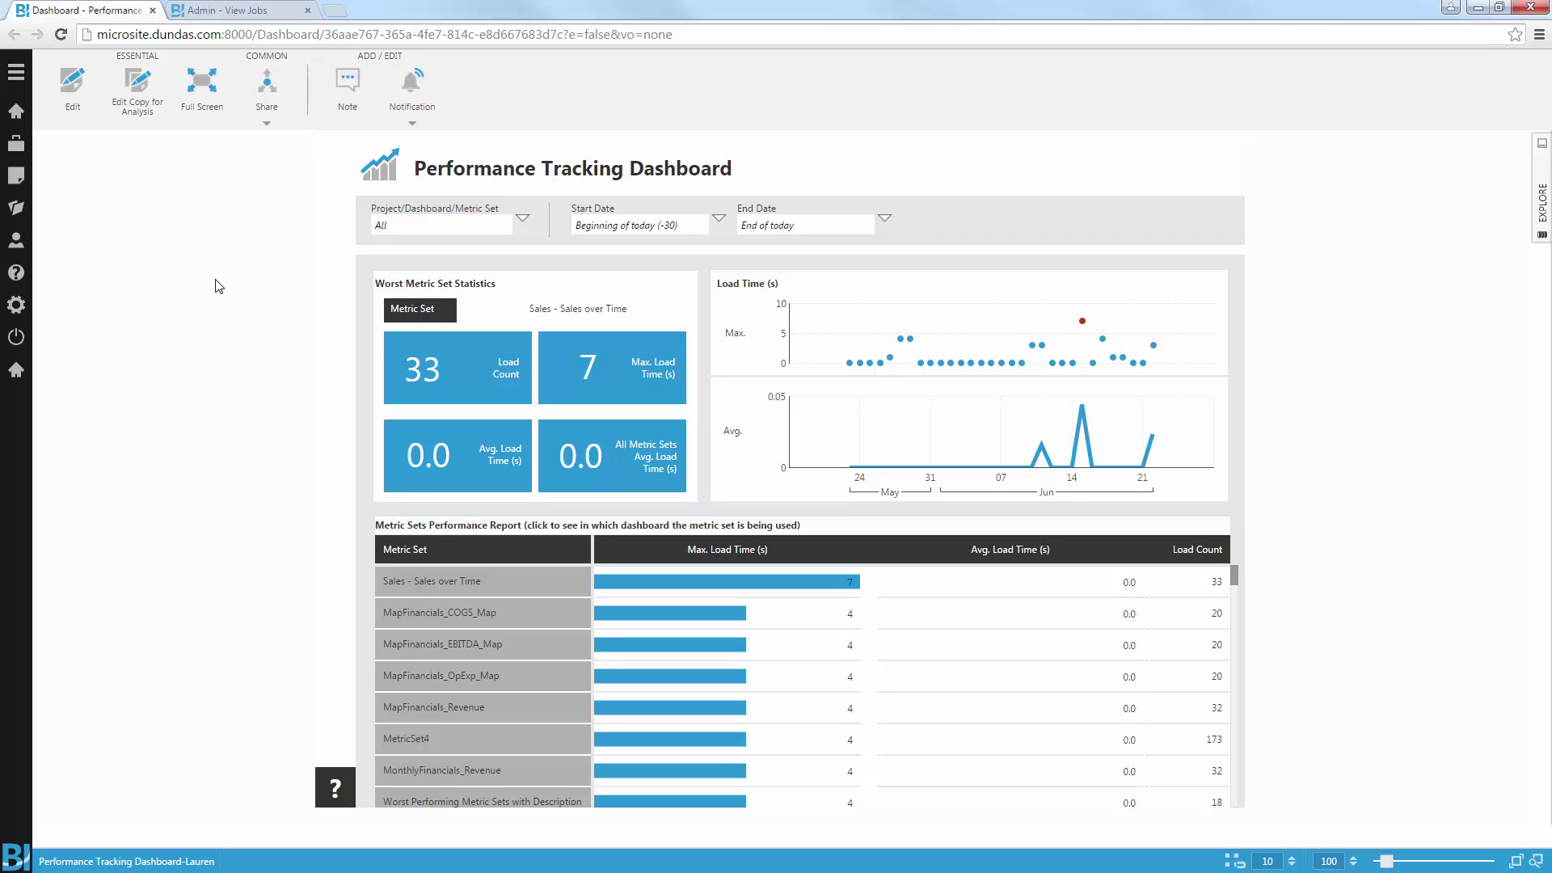
{"action": "left_click", "coordinate": [416, 105]}
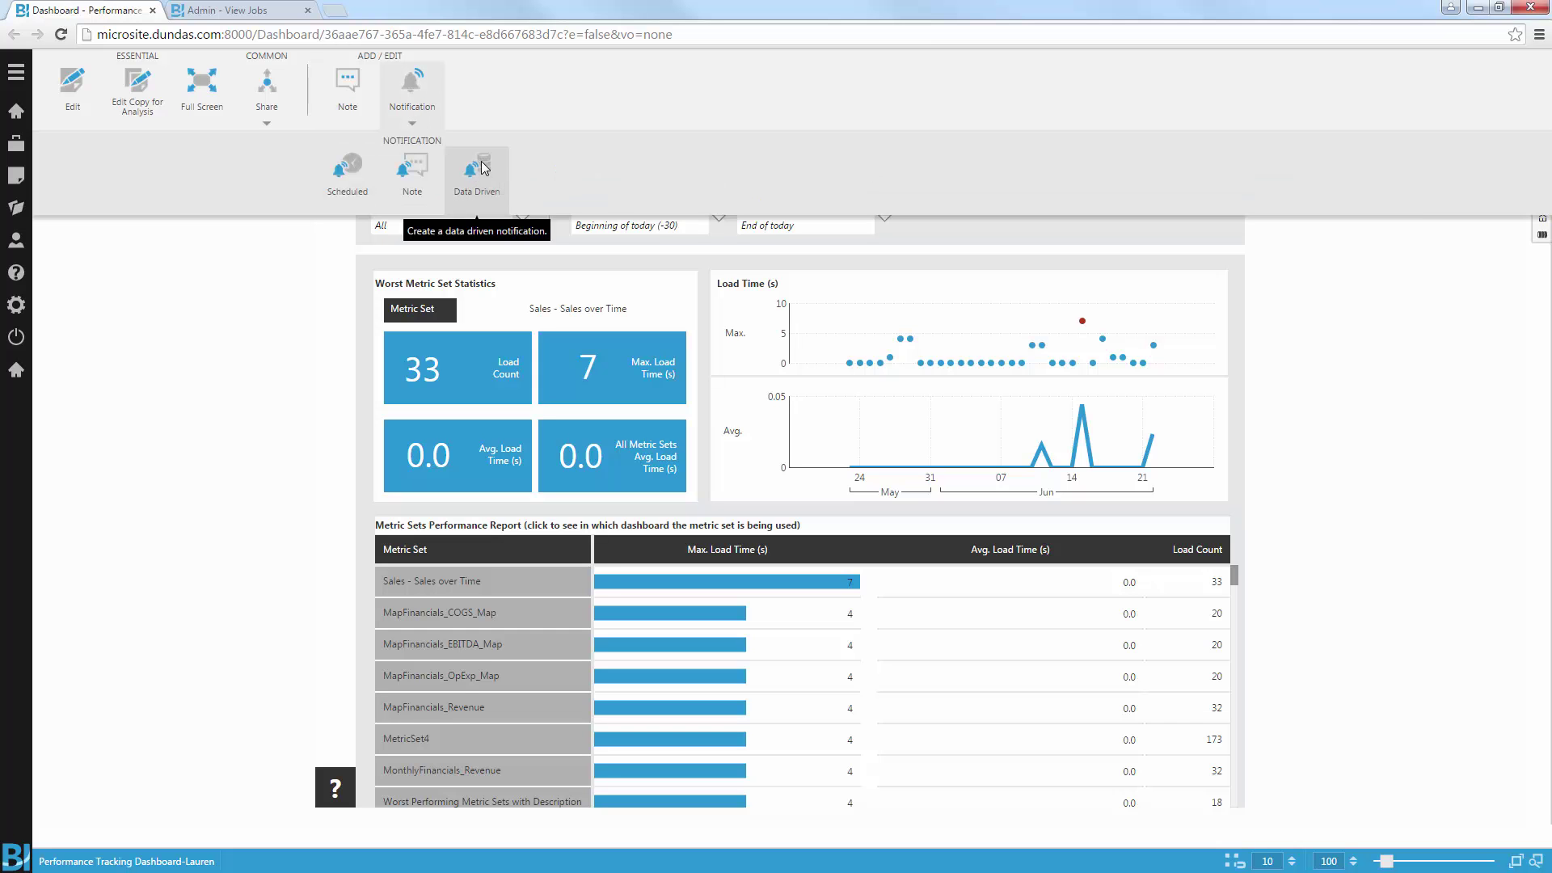
{"action": "left_click", "coordinate": [424, 116]}
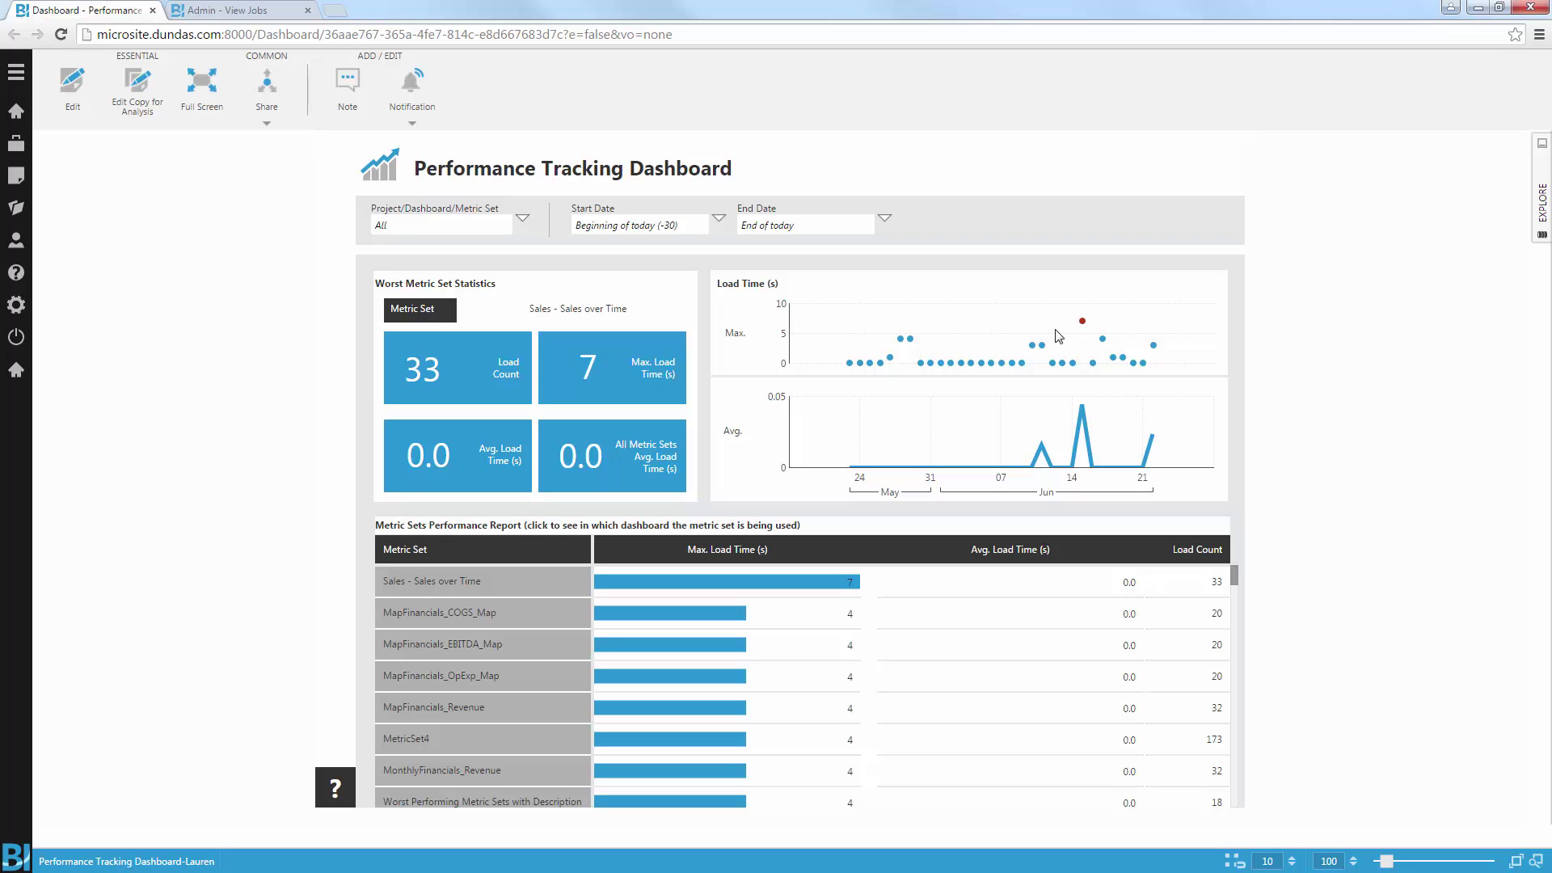
Step: Open the Metric Set Details for the red peak in the maximum load time chart, and return to the Performance Tracking Dashboard
{"action": "mouse_move", "coordinate": [1083, 324]}
{"action": "left_click", "coordinate": [1083, 323]}
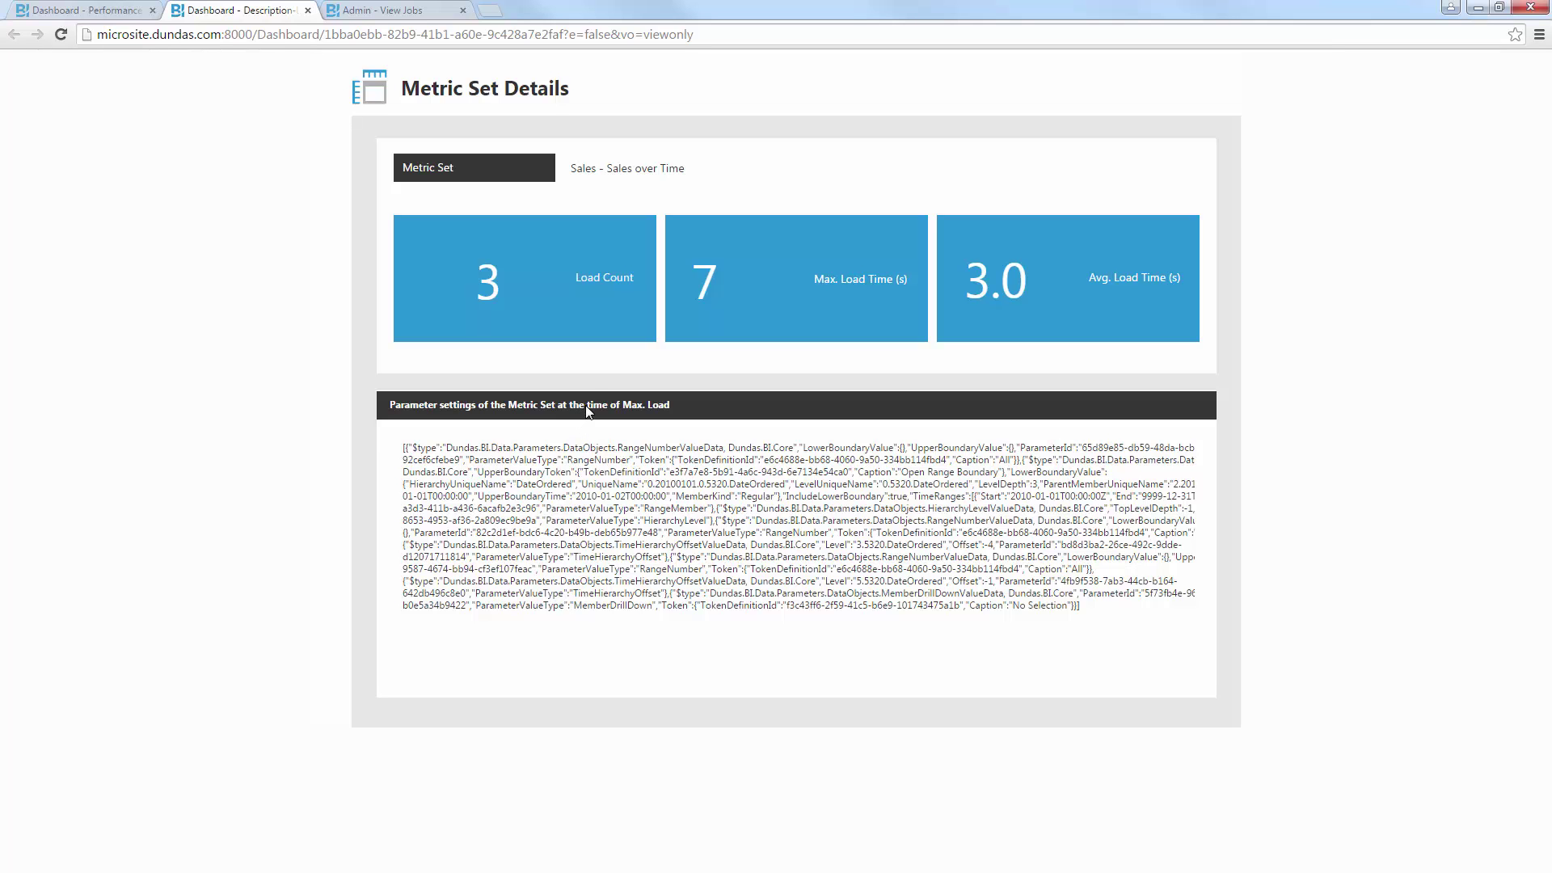
{"action": "left_click", "coordinate": [105, 12]}
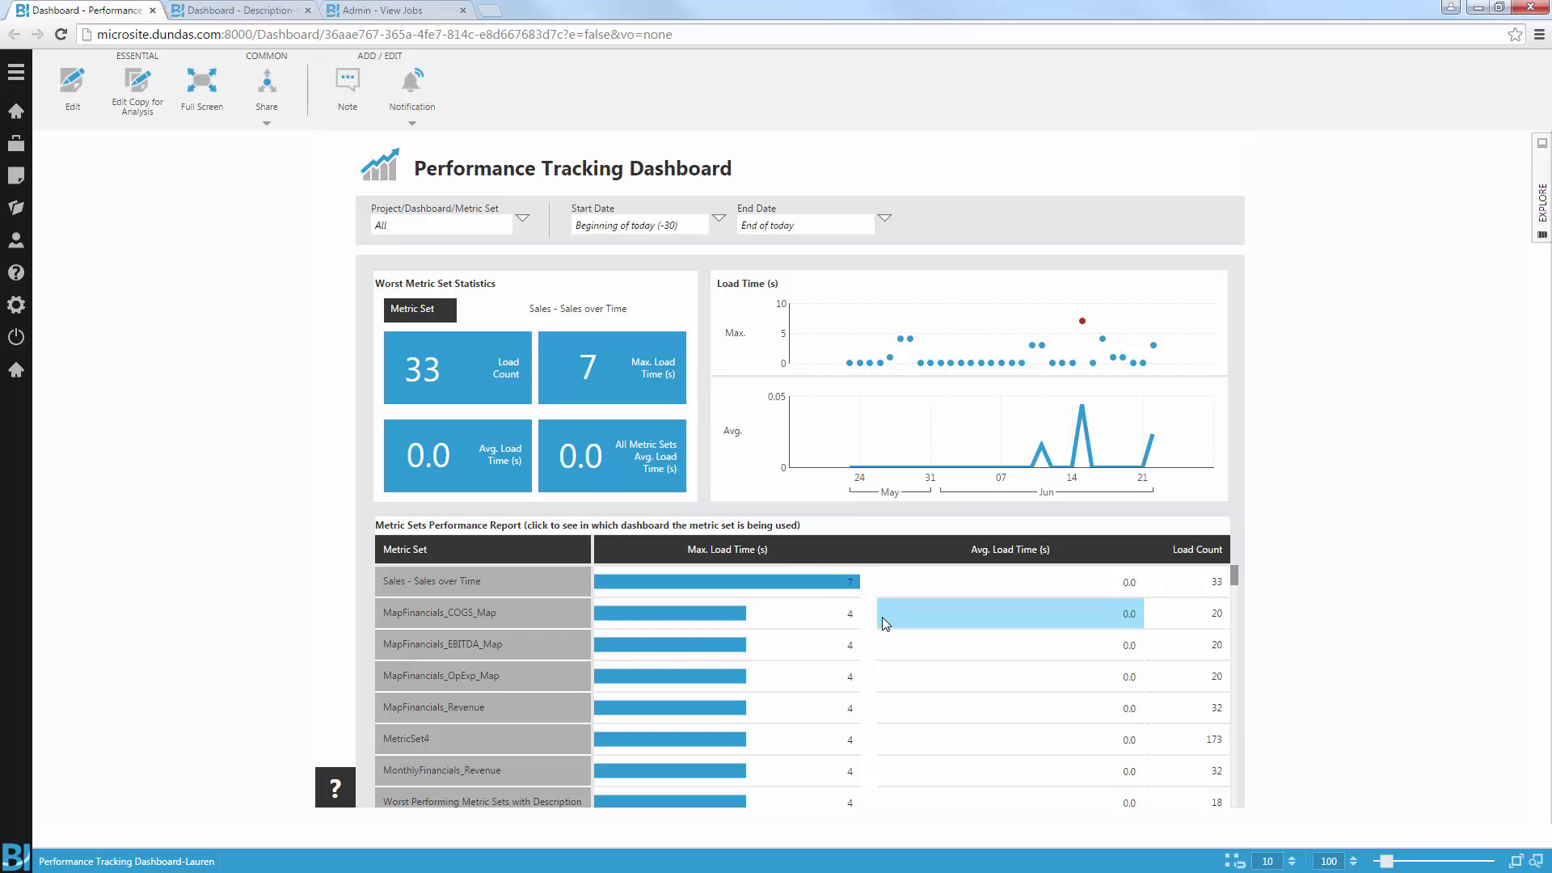
Step: Look over the Metric Sets Performance Report, and show and hide the dashboard's help overlay
{"action": "scroll", "coordinate": [884, 622], "scroll_direction": "down", "scroll_amount": 5}
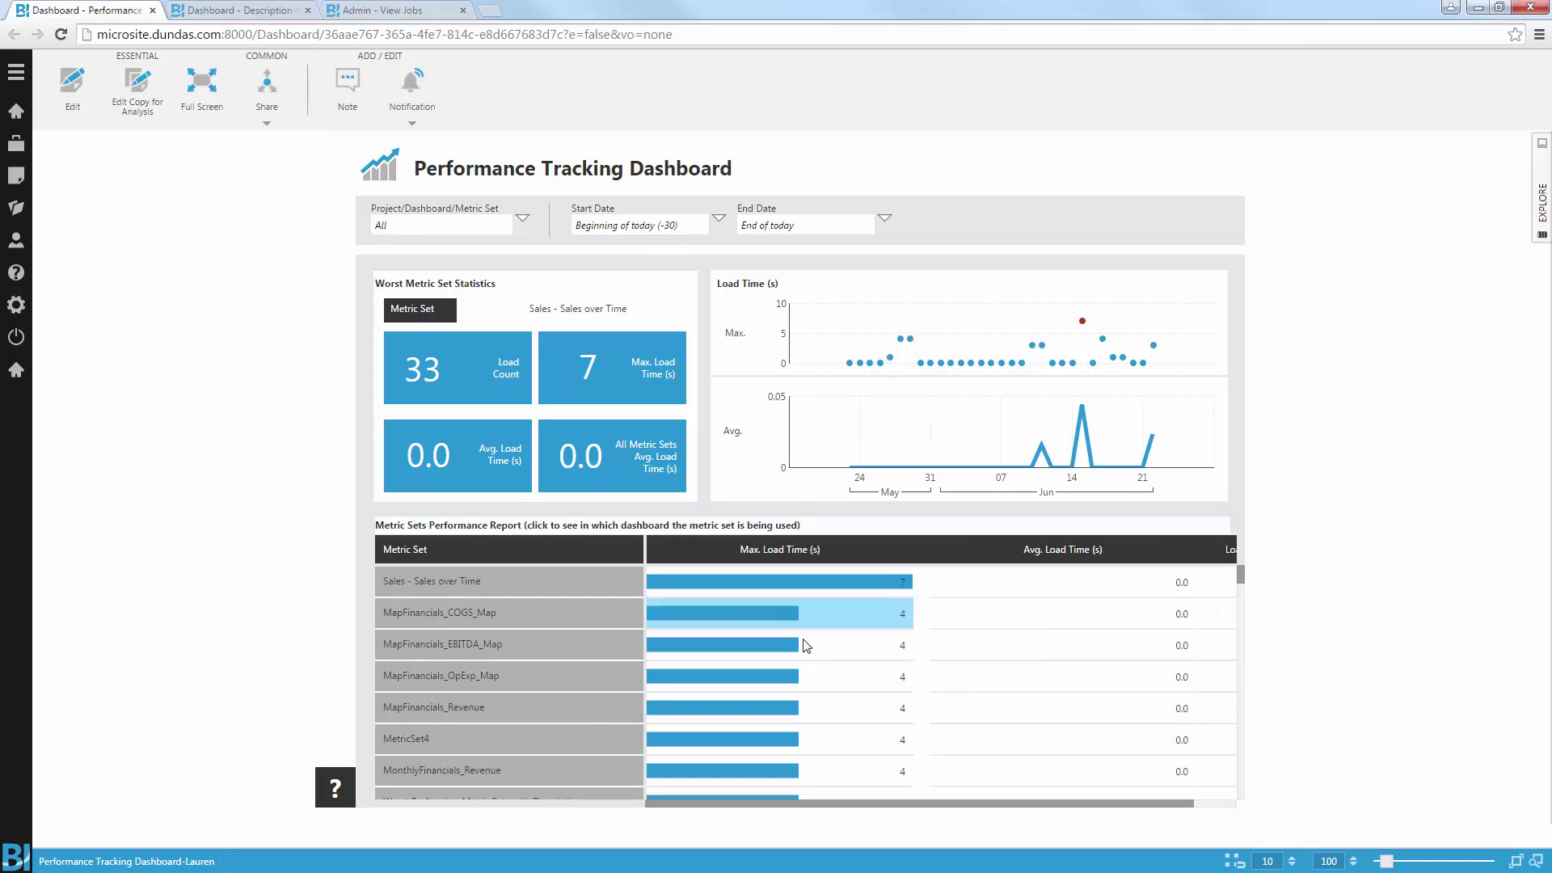
{"action": "mouse_move", "coordinate": [909, 657]}
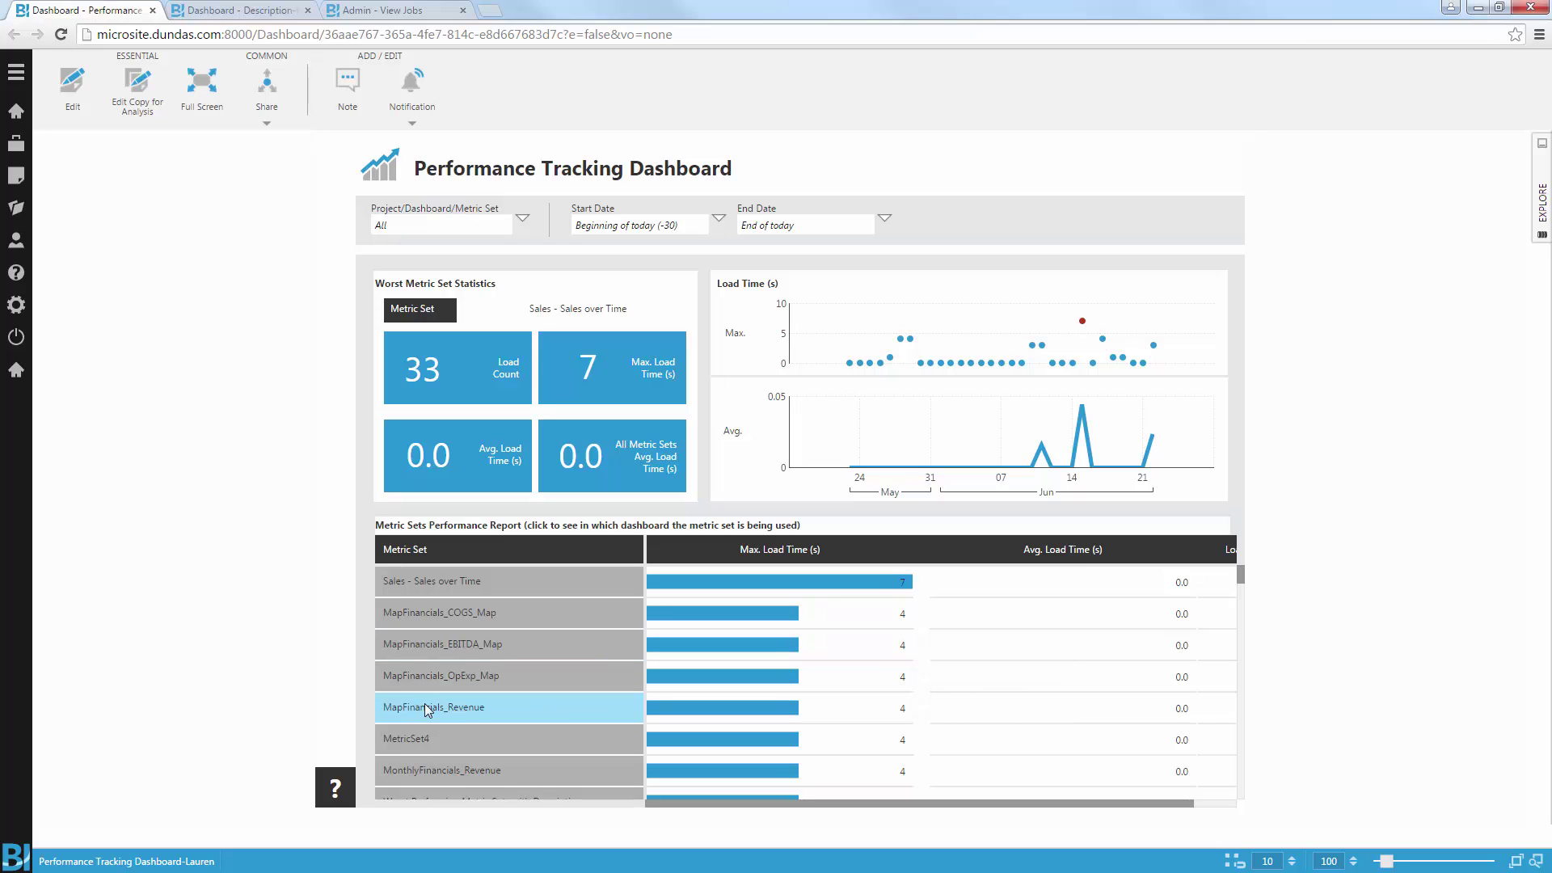
{"action": "left_click", "coordinate": [335, 792]}
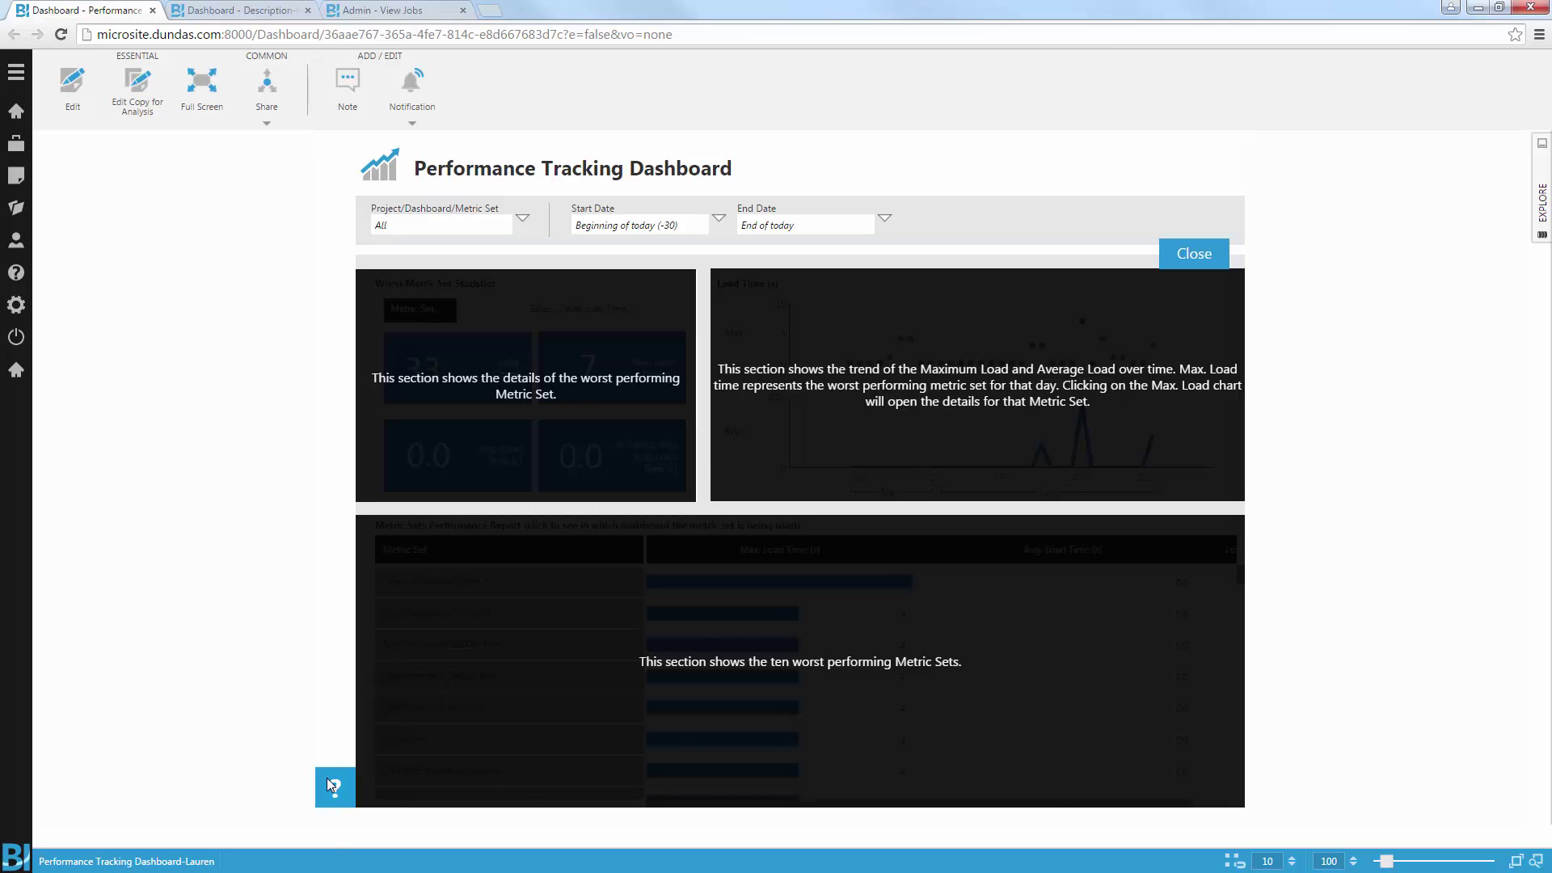
{"action": "left_click", "coordinate": [328, 781]}
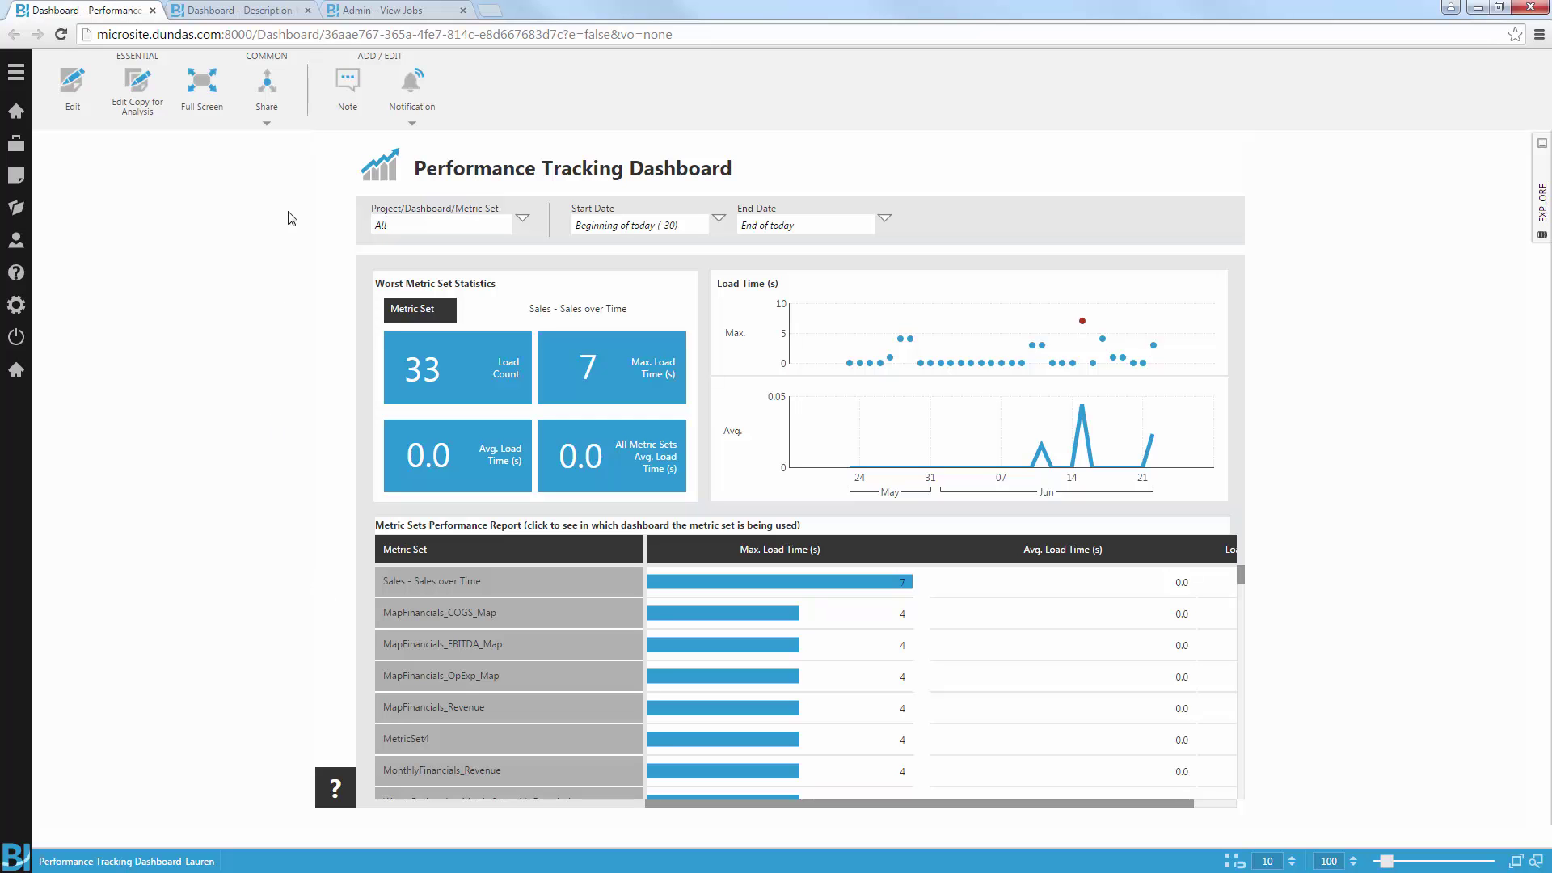
Step: Close the Performance Tracking and Metric Set Details dashboards, and view the Job Kind and Job Status filter options
{"action": "left_click", "coordinate": [153, 10]}
{"action": "left_click", "coordinate": [153, 10]}
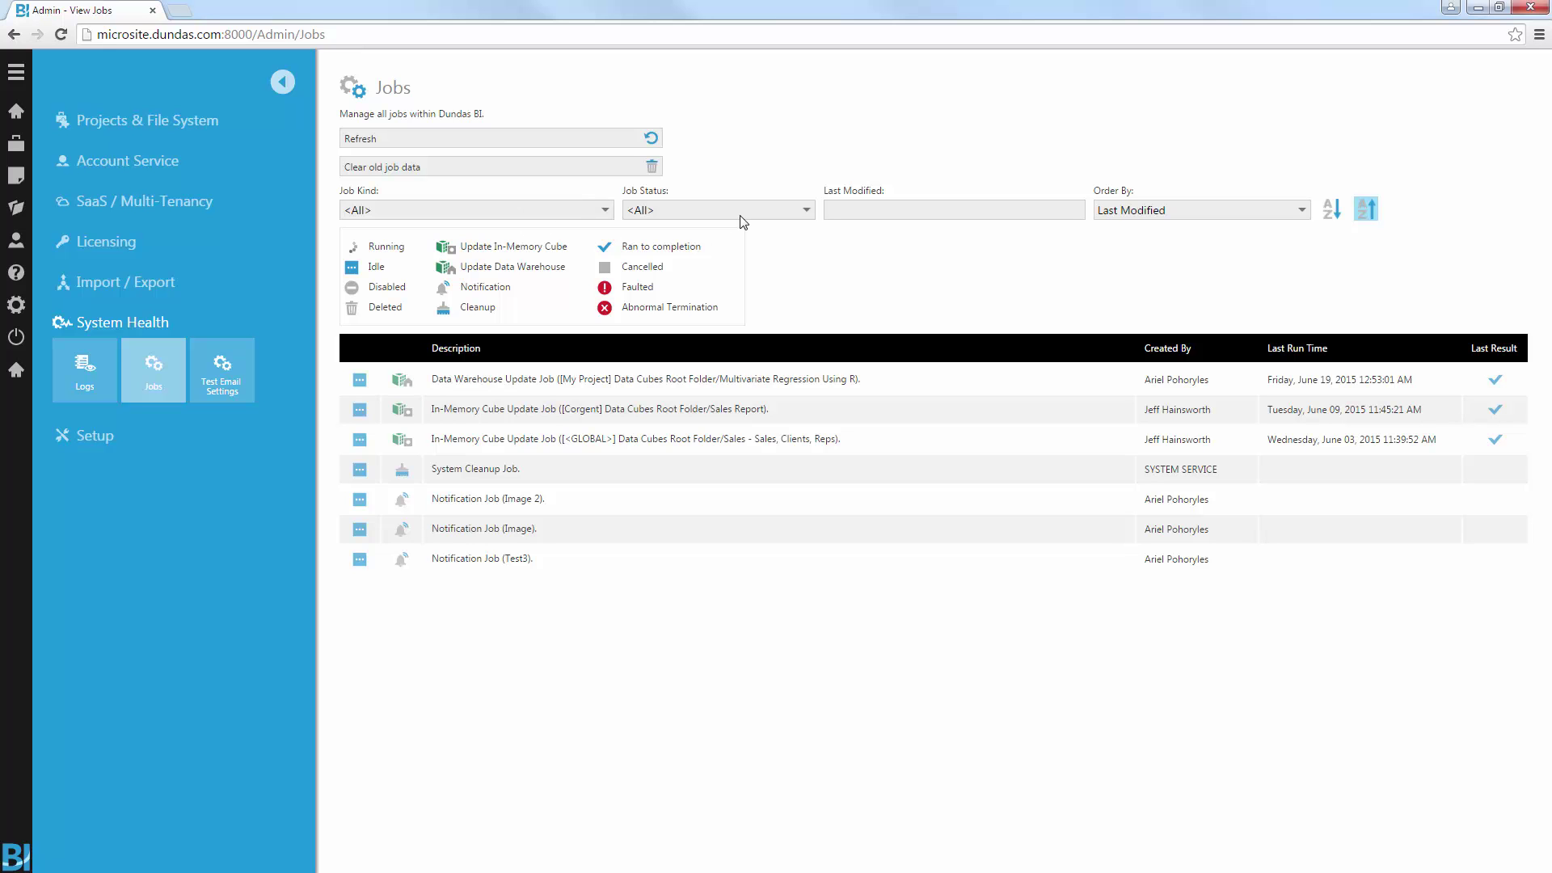
{"action": "left_click", "coordinate": [606, 211]}
{"action": "left_click", "coordinate": [609, 211]}
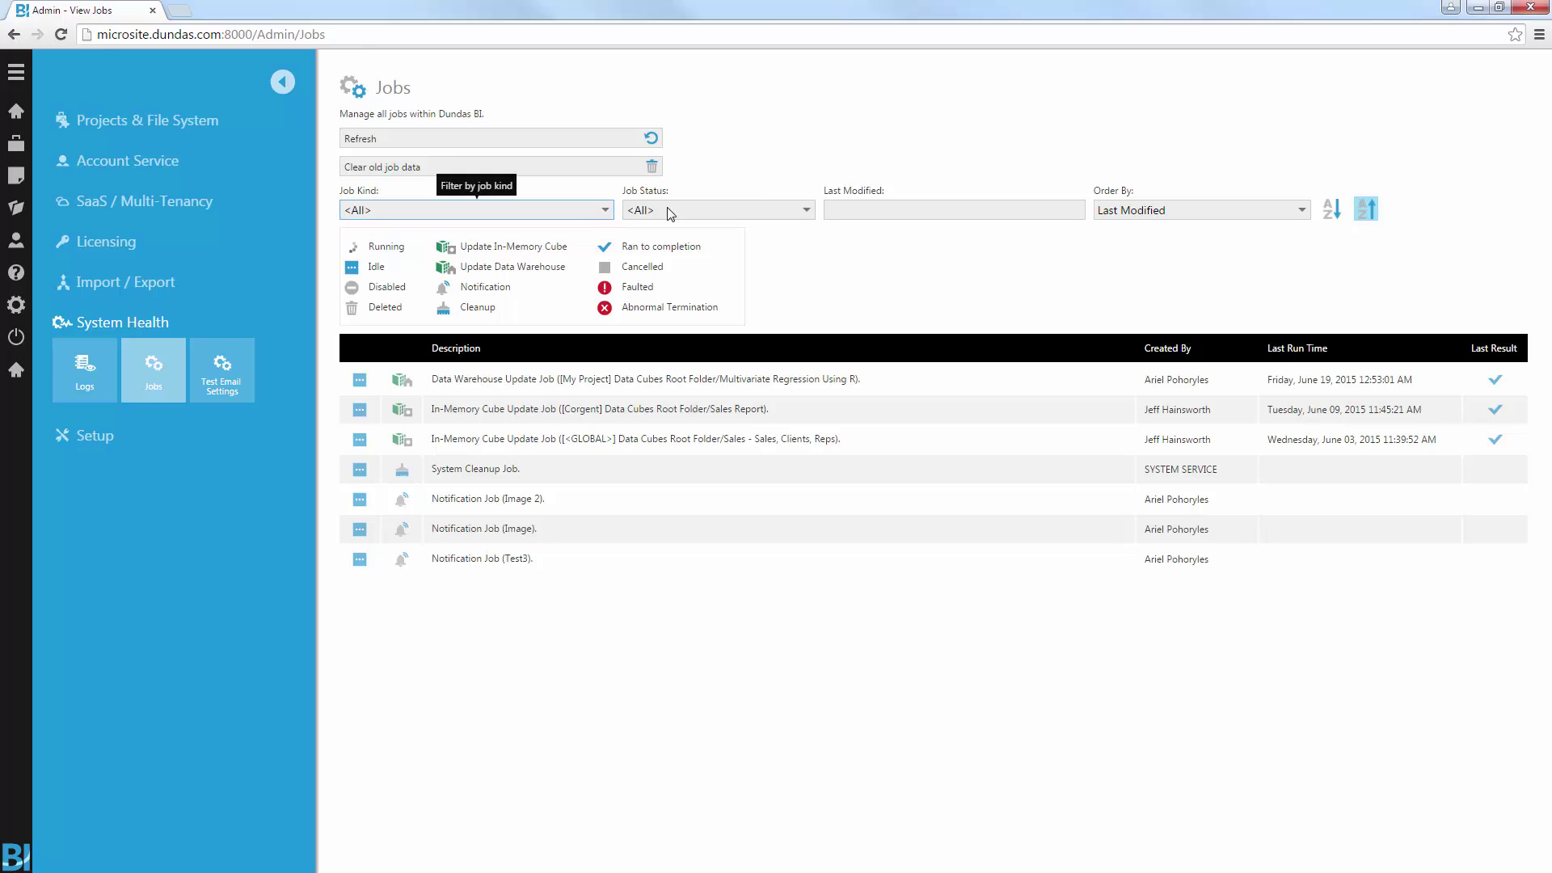
{"action": "left_click", "coordinate": [789, 210]}
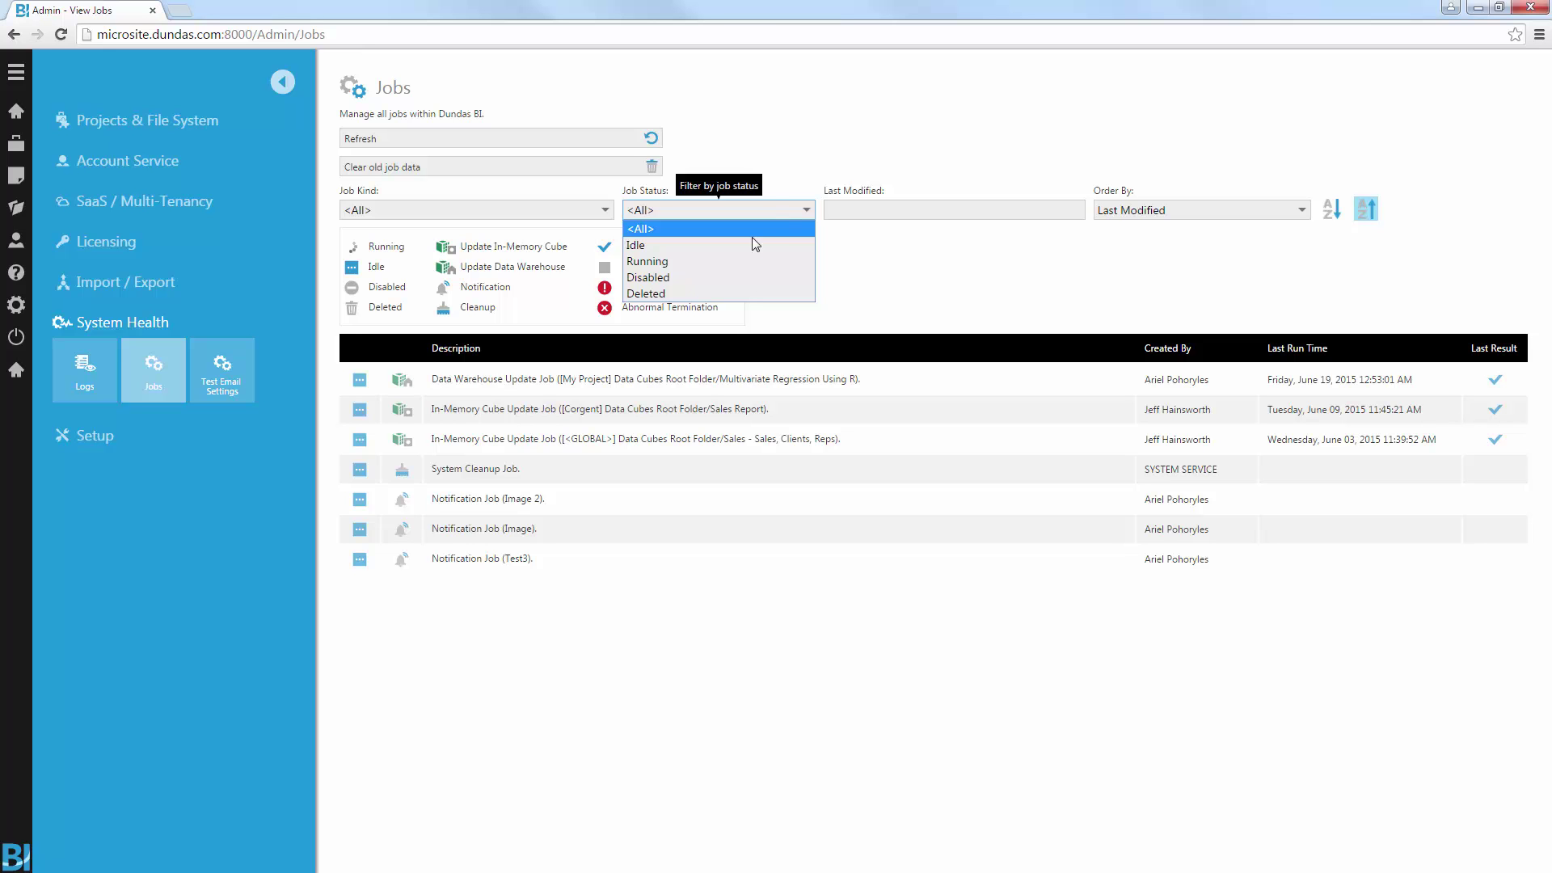
{"action": "left_click", "coordinate": [786, 208]}
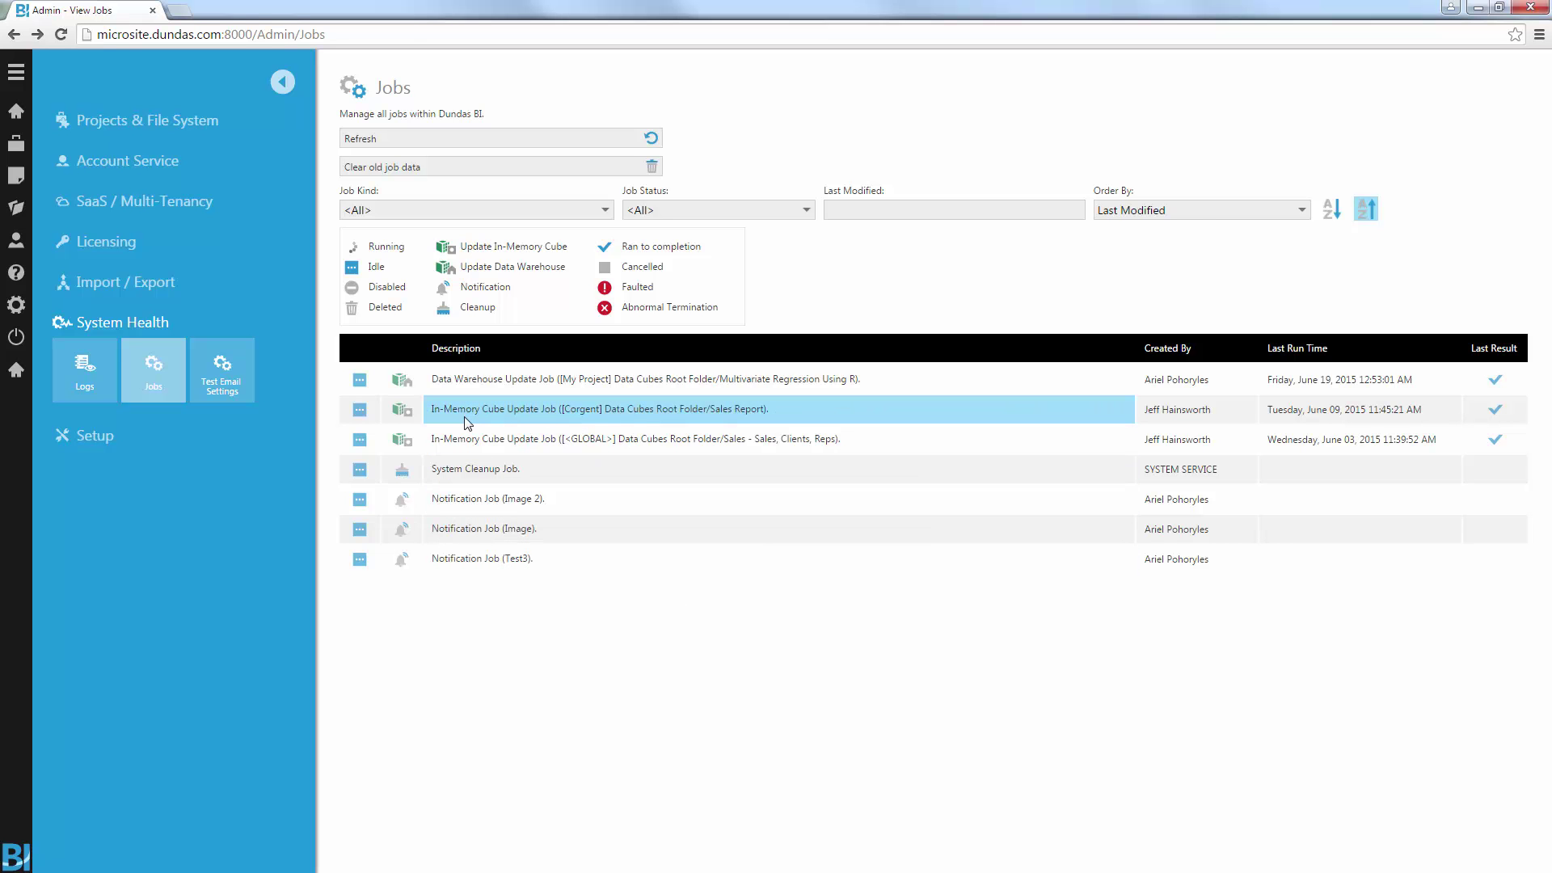
Step: Open the Corgent Sales Report in-memory cube job and examine the run history of its June 09, 2015 run
{"action": "left_click", "coordinate": [1479, 414]}
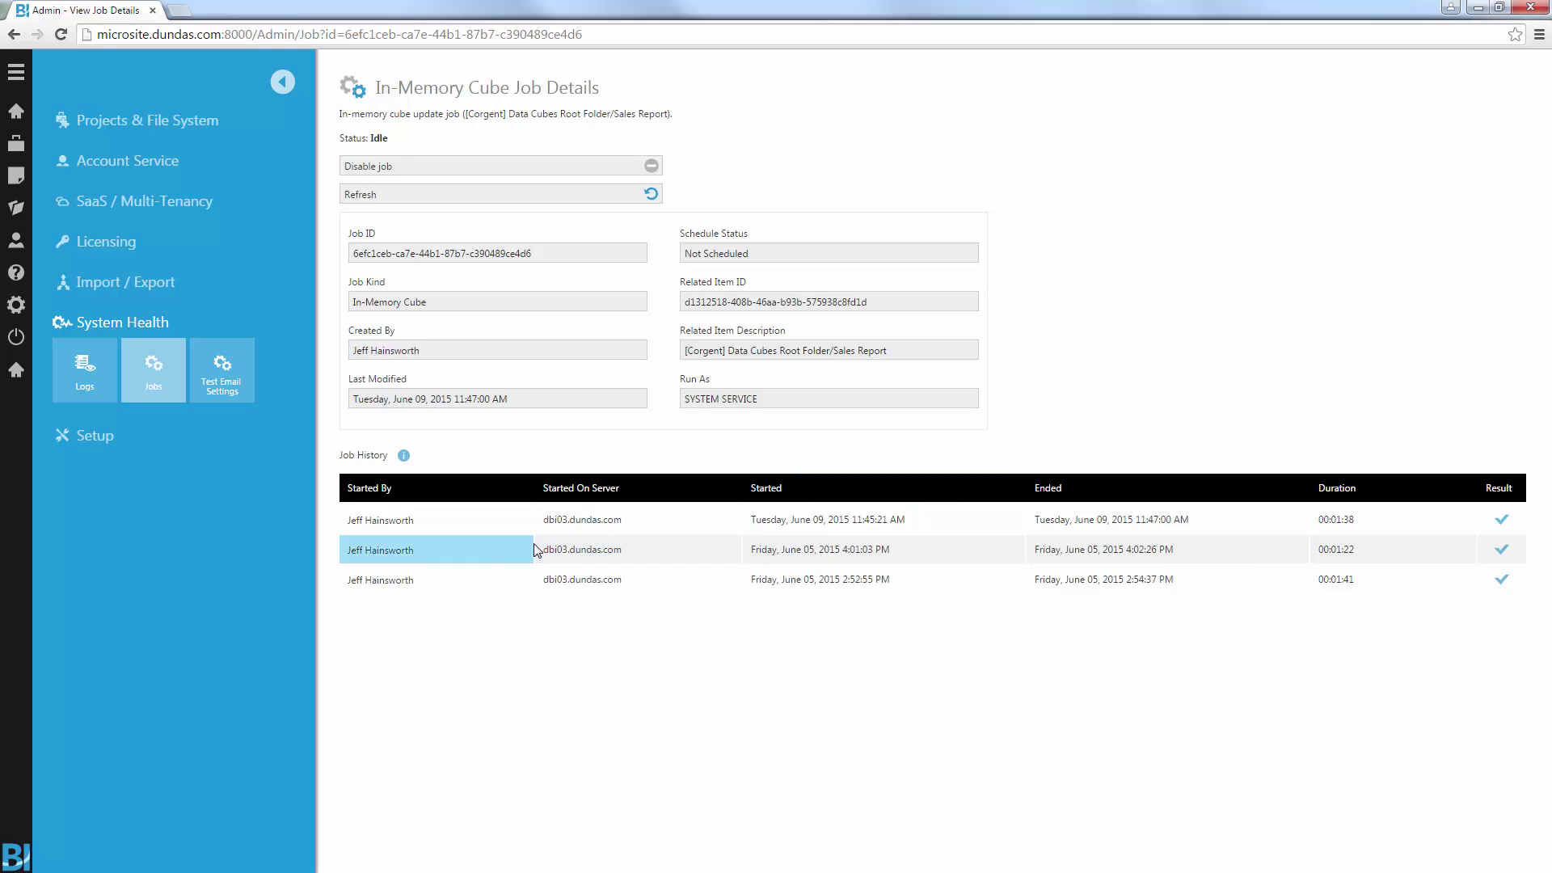
{"action": "left_click", "coordinate": [1495, 522]}
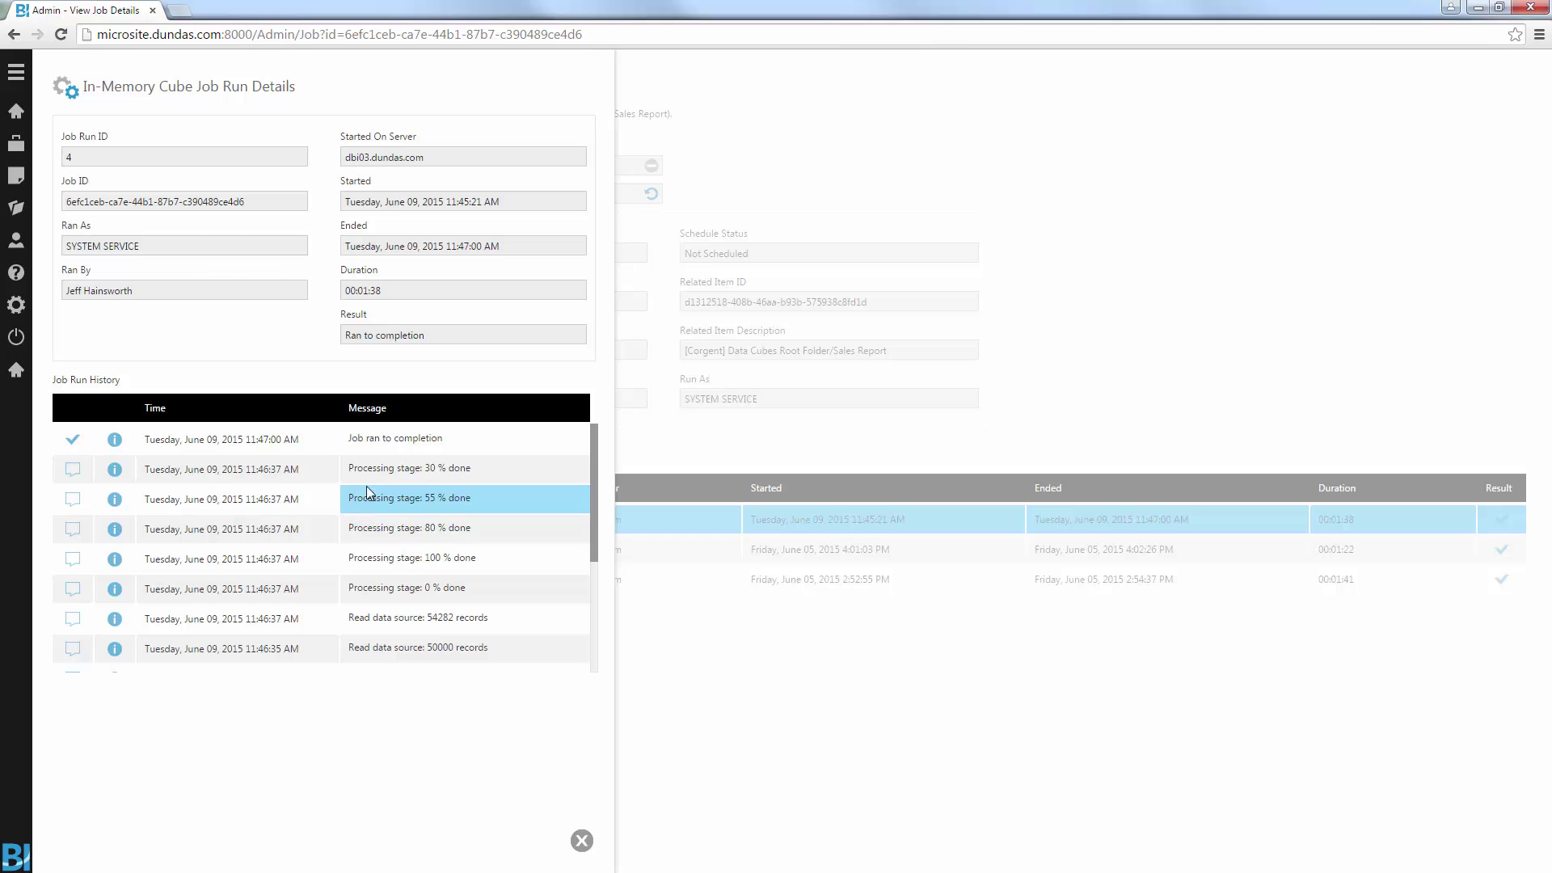
{"action": "scroll", "coordinate": [368, 518], "scroll_direction": "down", "scroll_amount": 1}
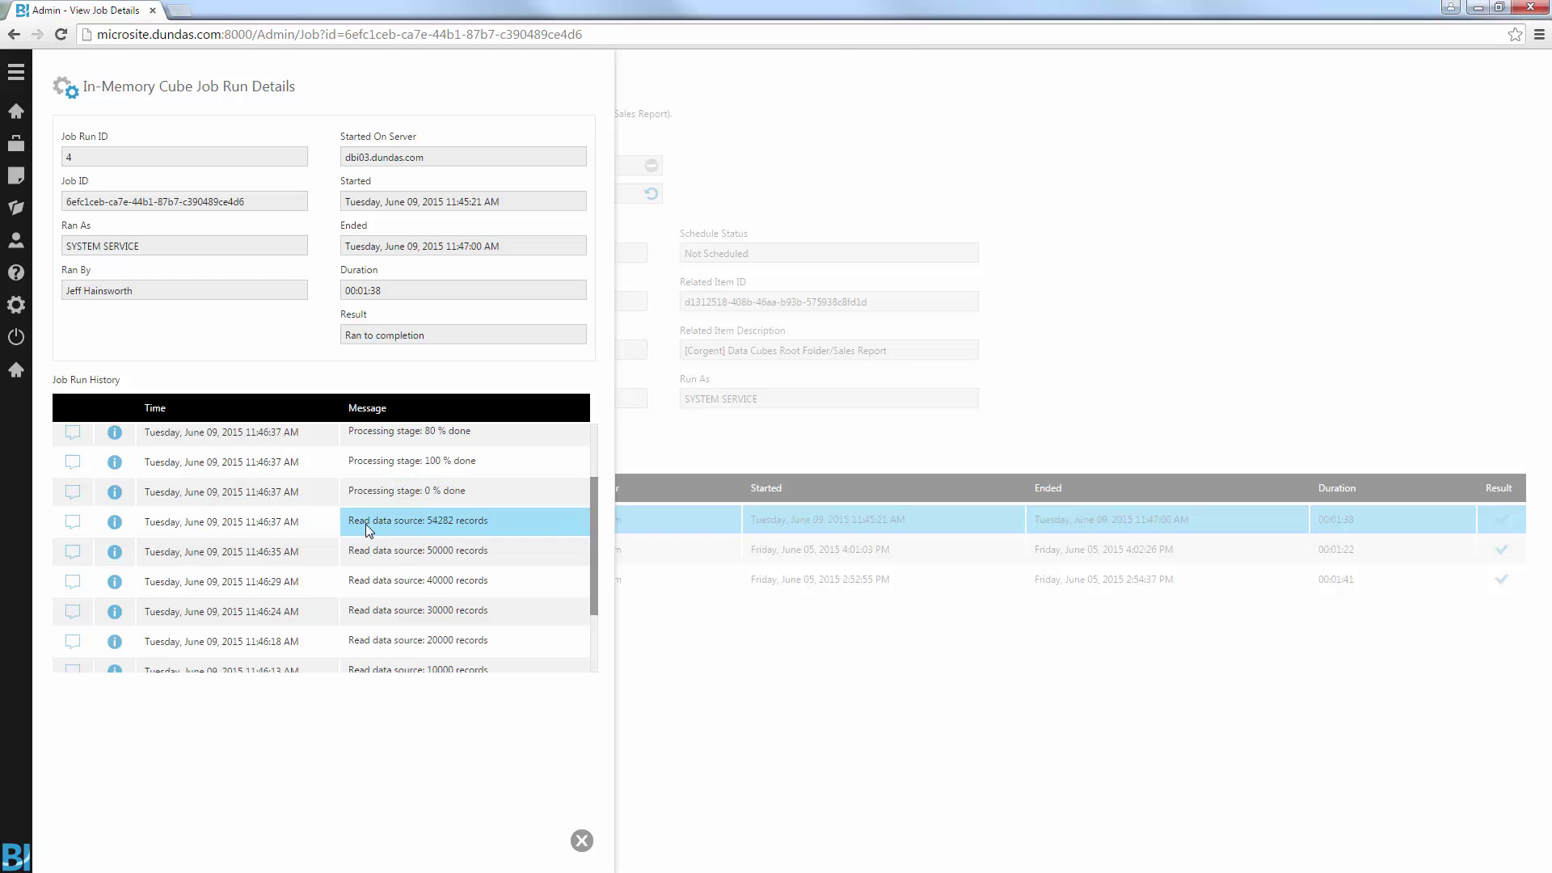
{"action": "scroll", "coordinate": [367, 530], "scroll_direction": "up", "scroll_amount": 1}
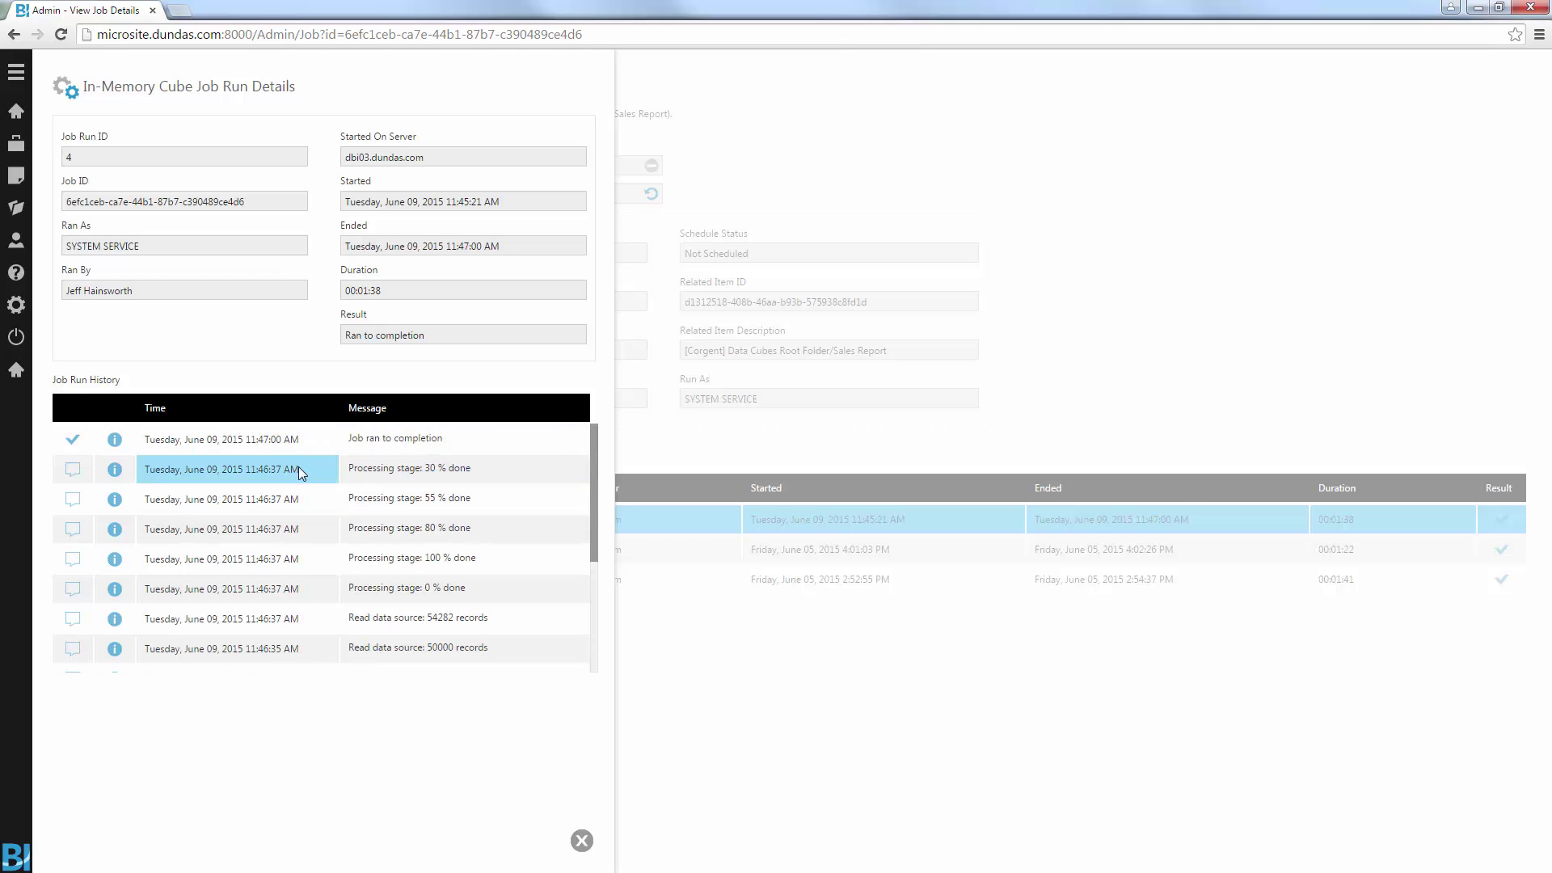